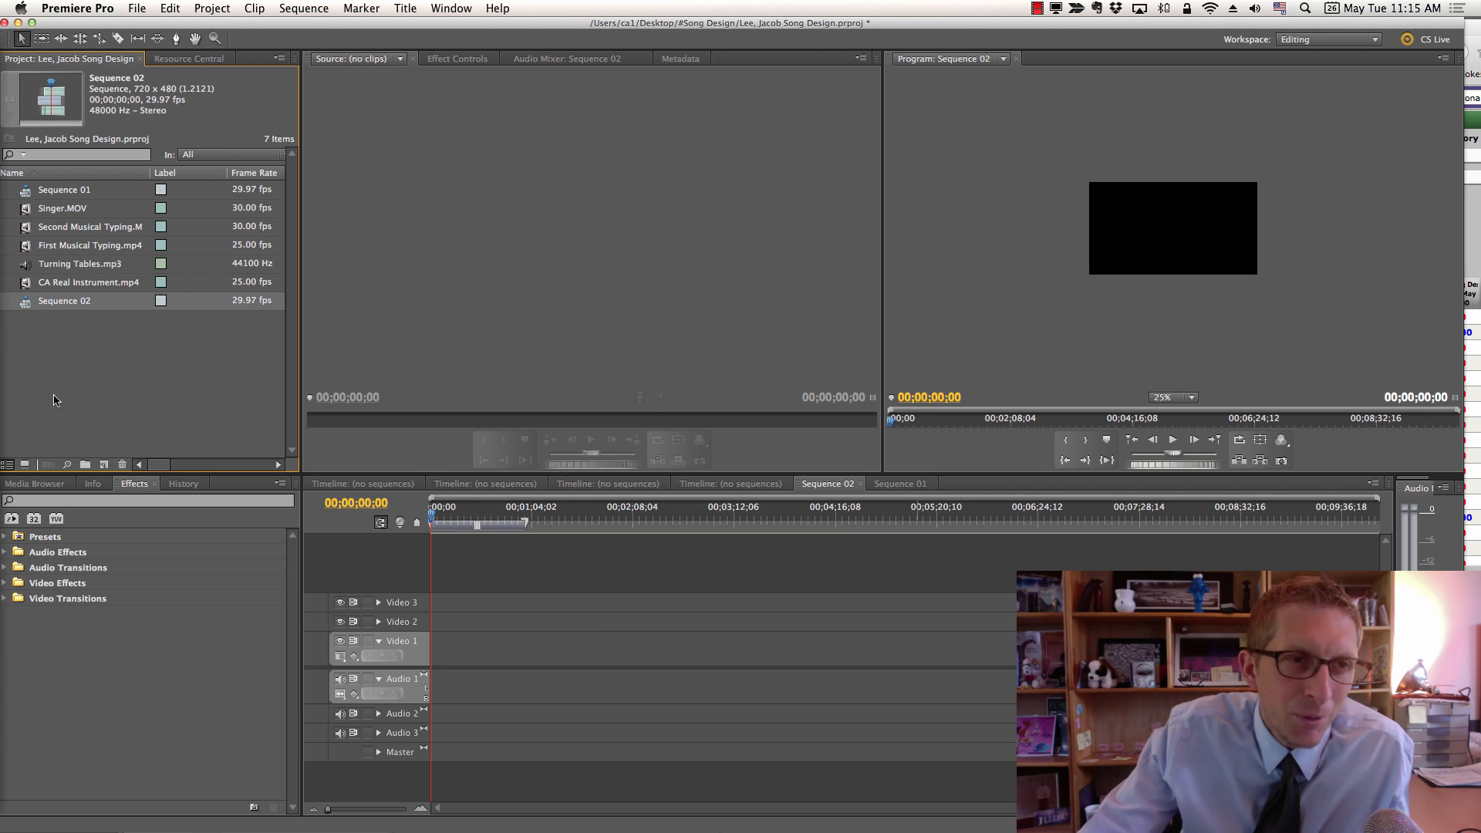
Preview Singer.MOV in the Downloads folder of the file browser.
key(super+Tab)
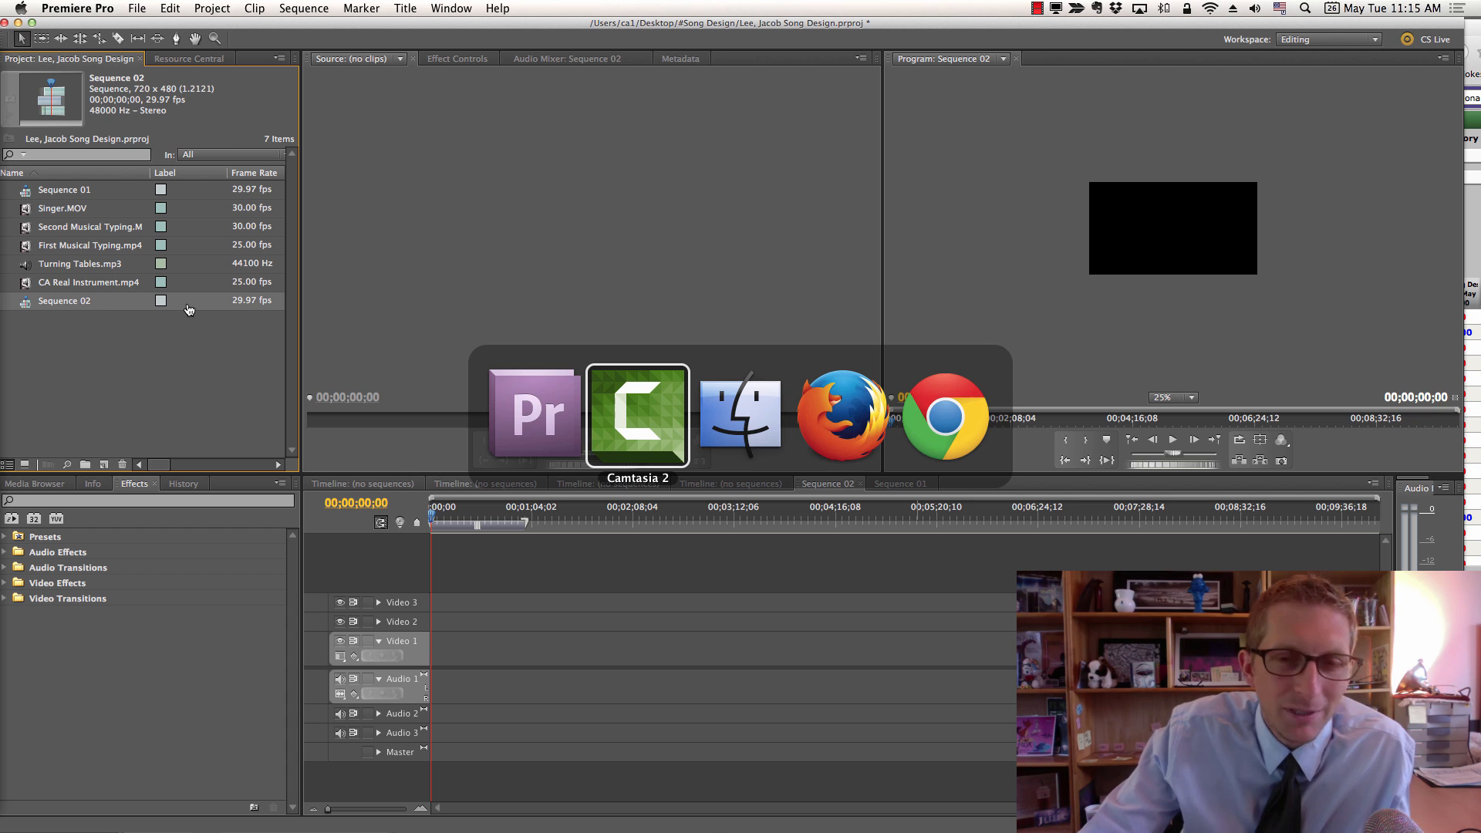
key(Tab)
click(602, 133)
click(582, 91)
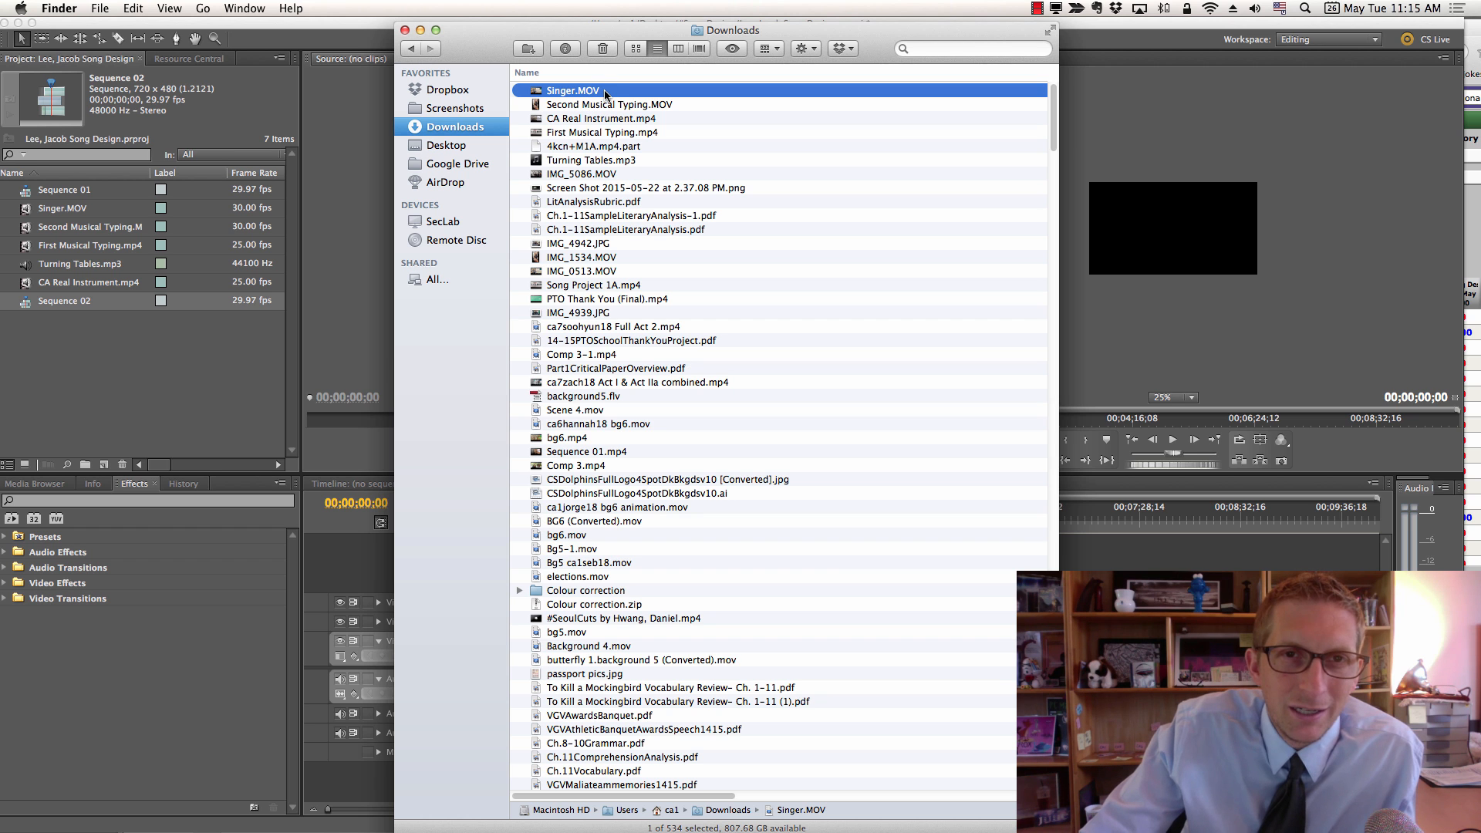
key(space)
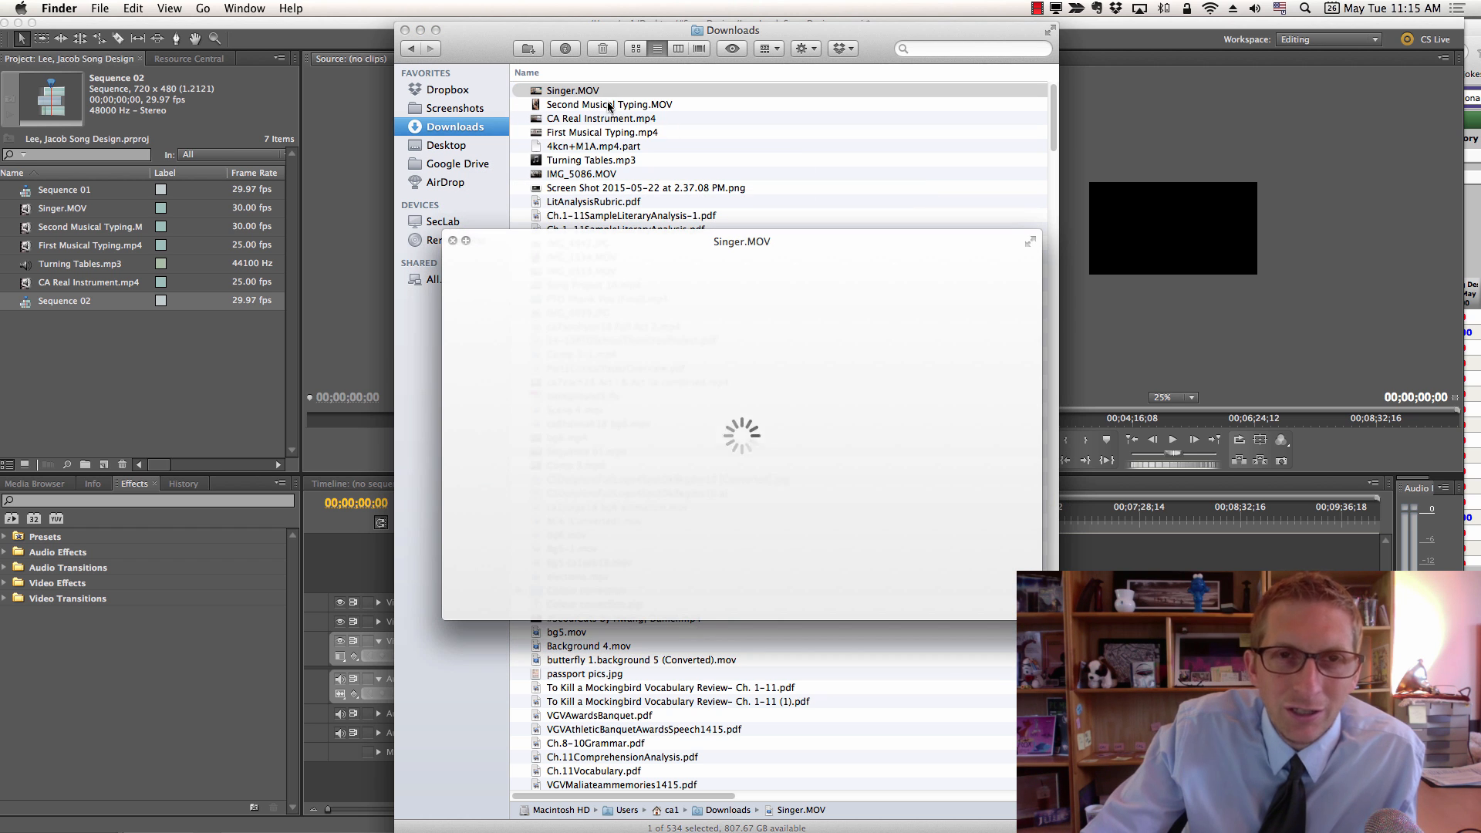
key(space)
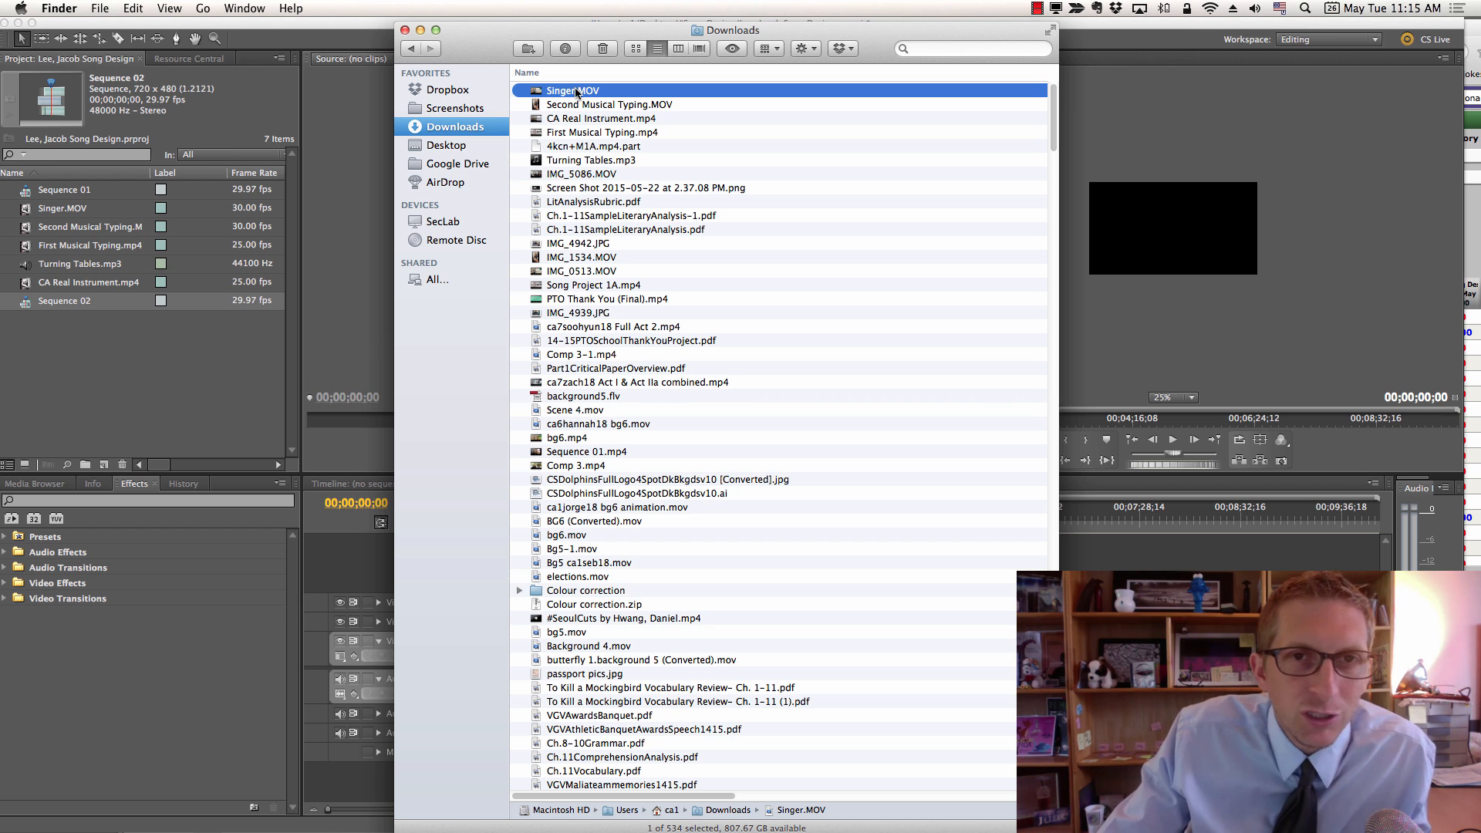
Drag the four video files toward the Premiere project, then return without importing.
shift+click(569, 132)
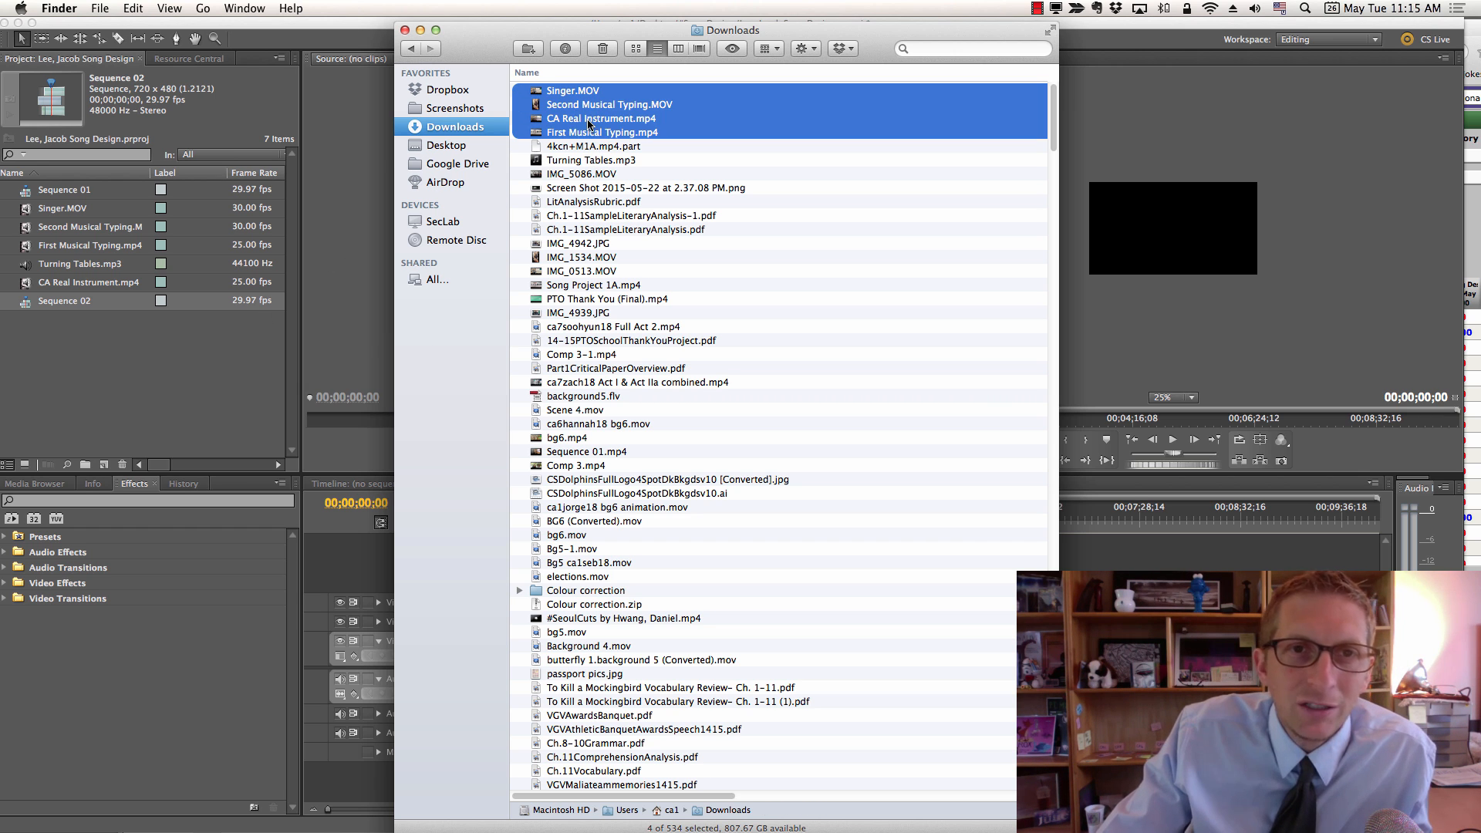
drag(293, 177, 547, 148)
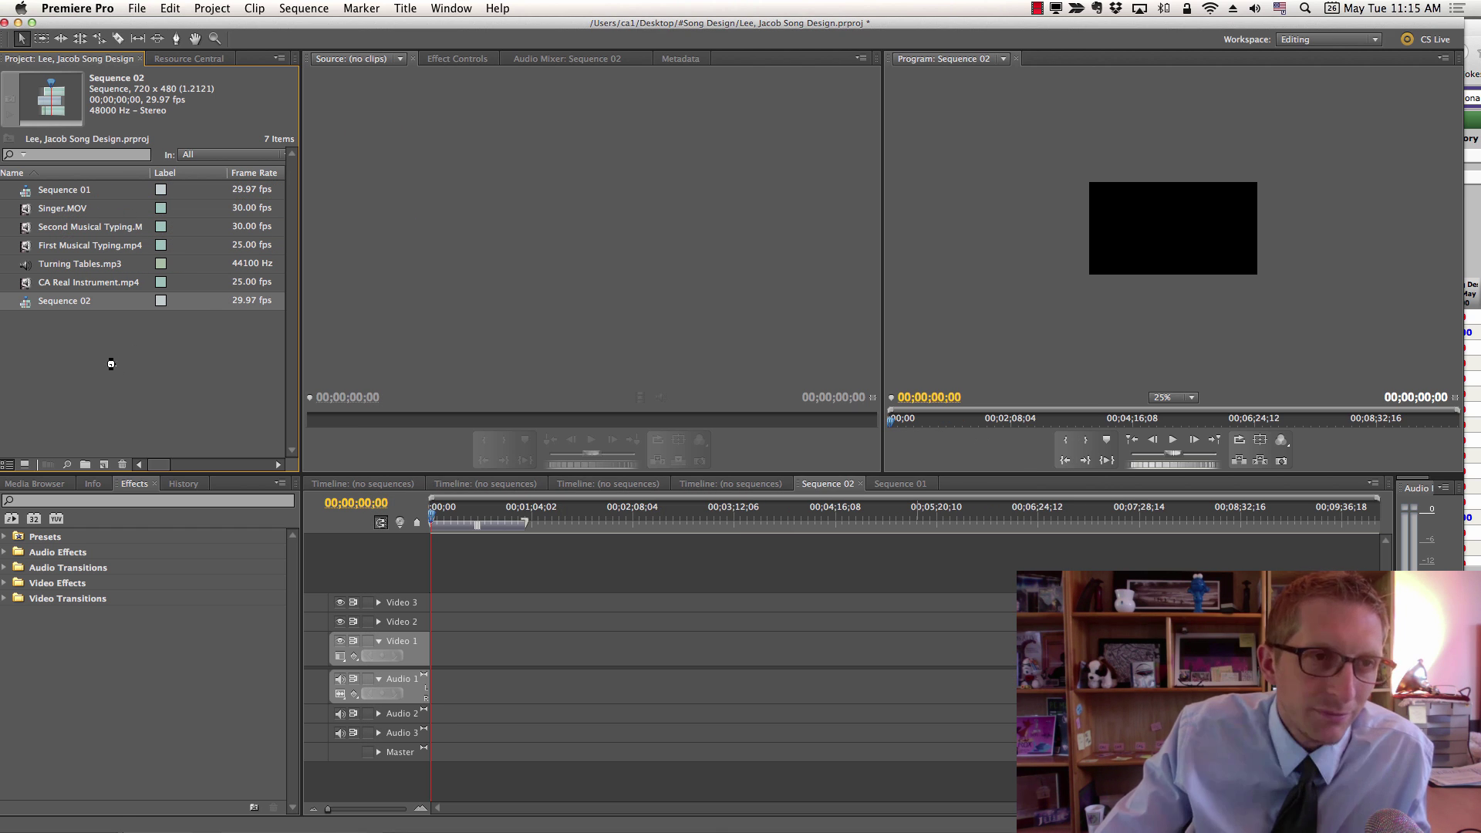
click(143, 303)
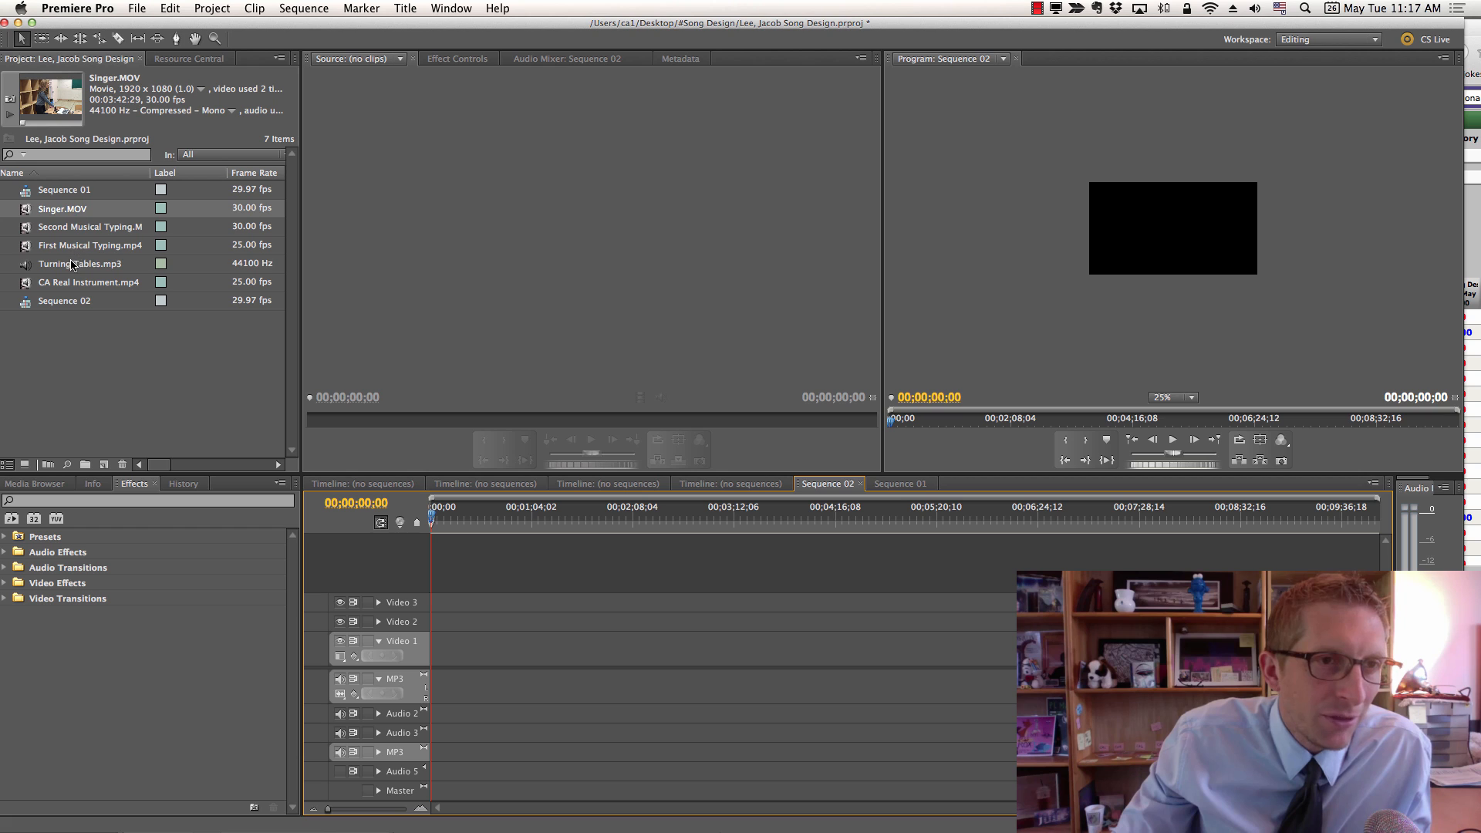
Place Turning Tables.mp3 at the start of Audio 1 and begin renaming the track.
mouse_move(72, 264)
mouse_down()
mouse_move(453, 697)
mouse_move(434, 694)
mouse_up()
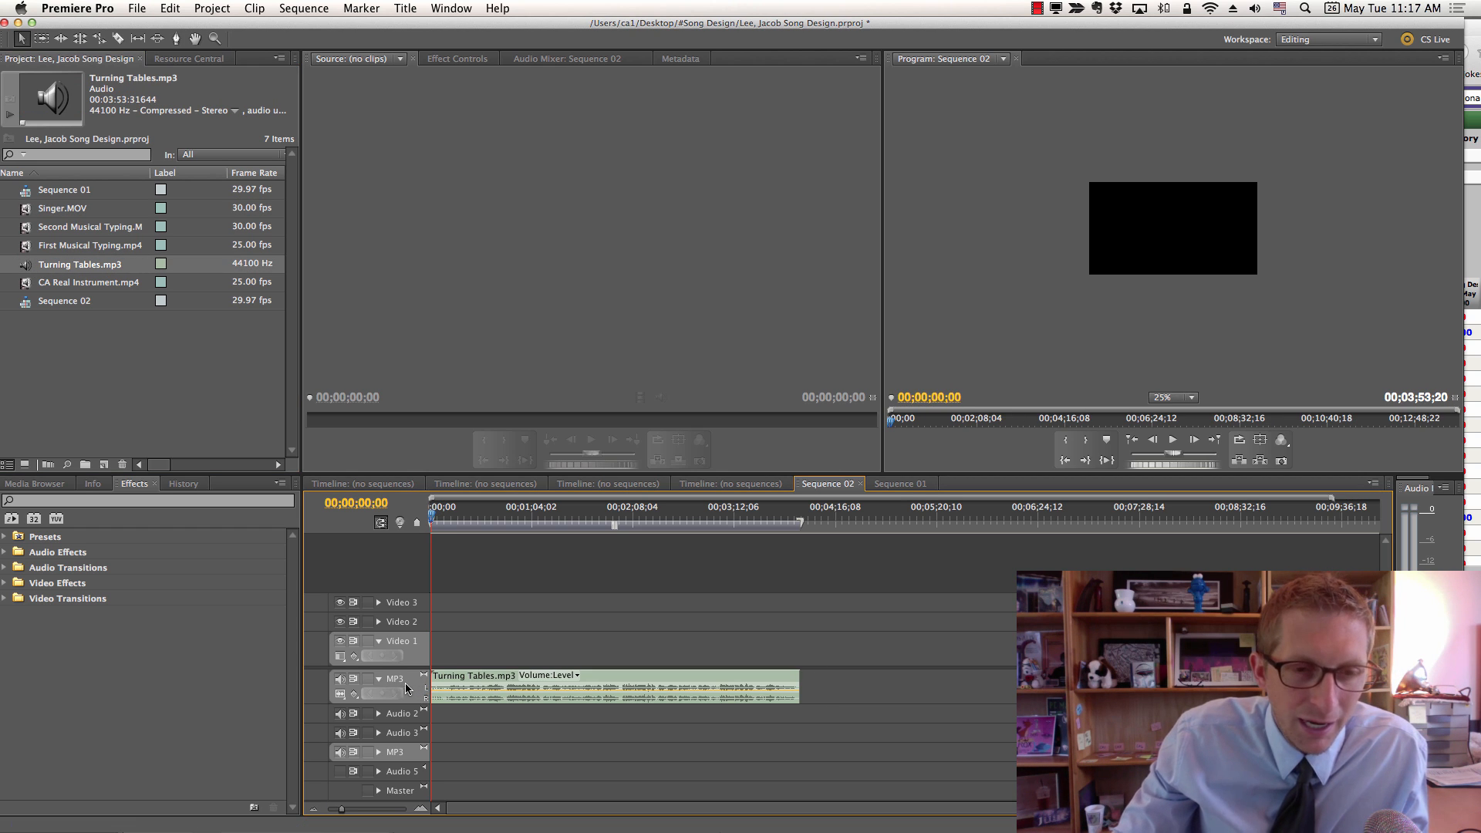
right_click(394, 682)
click(418, 693)
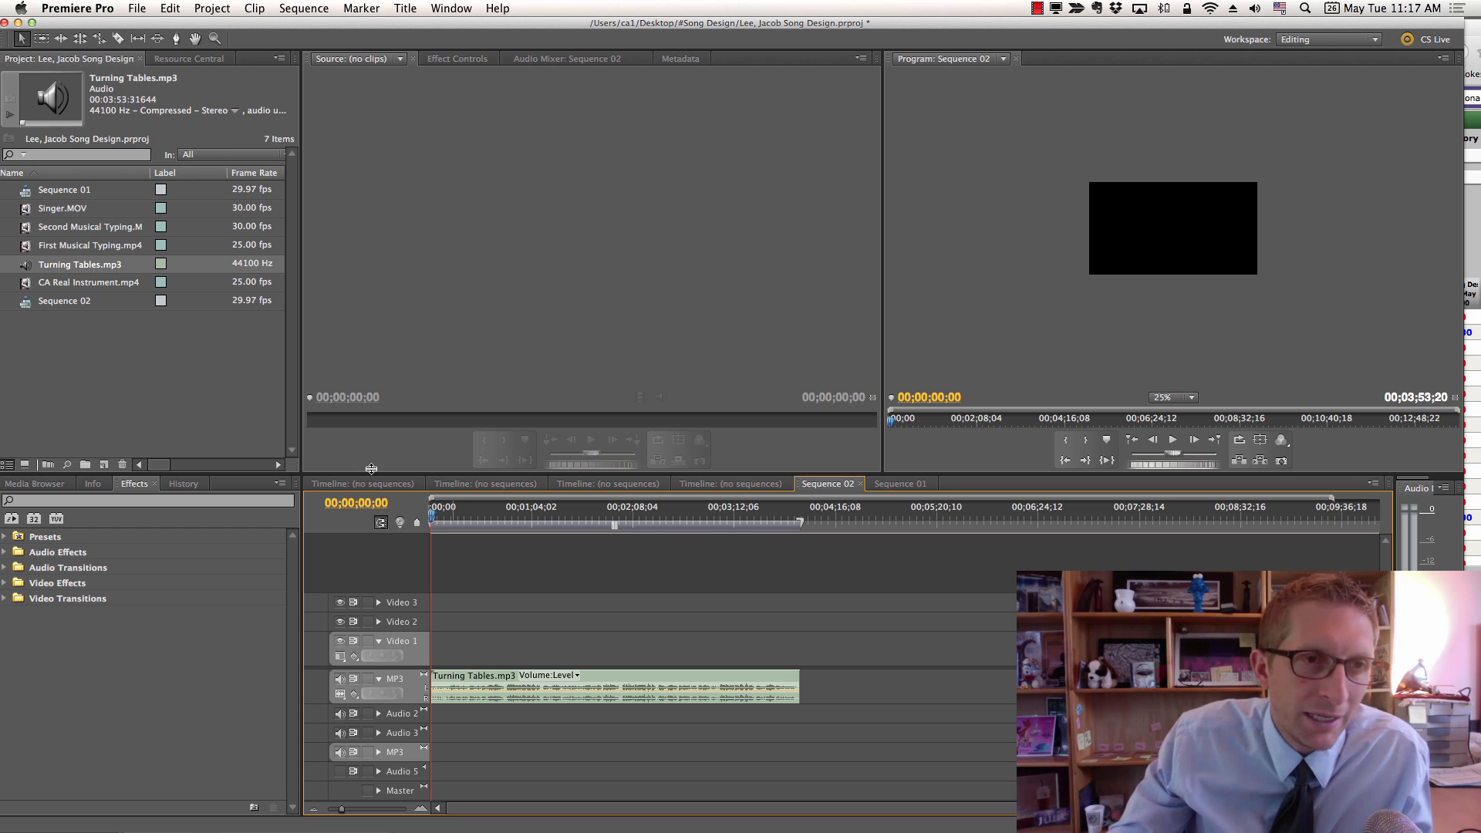
Drop Singer.MOV at the start of Video 1 in Sequence 02.
click(56, 209)
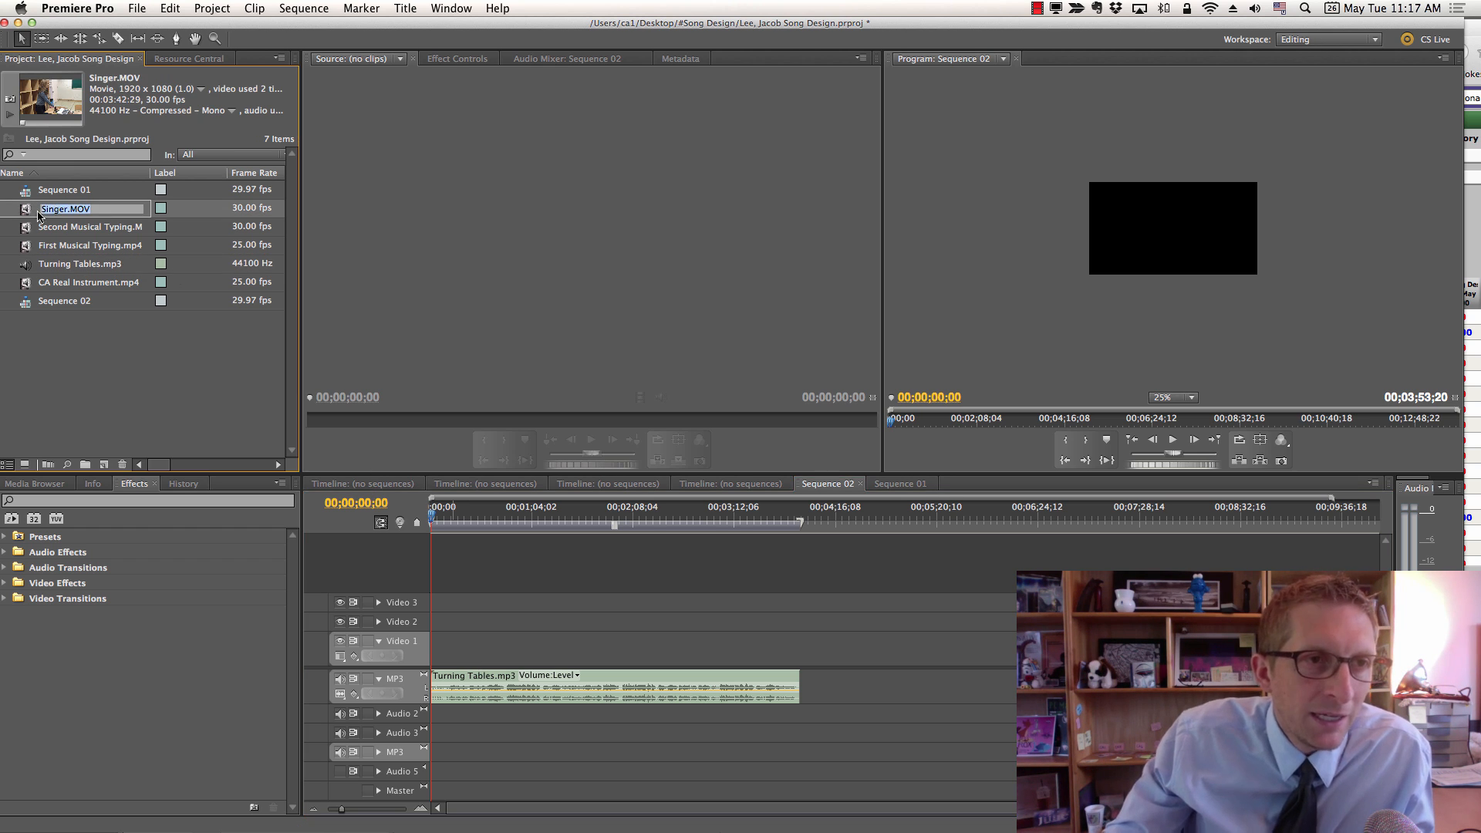
drag(25, 209, 446, 650)
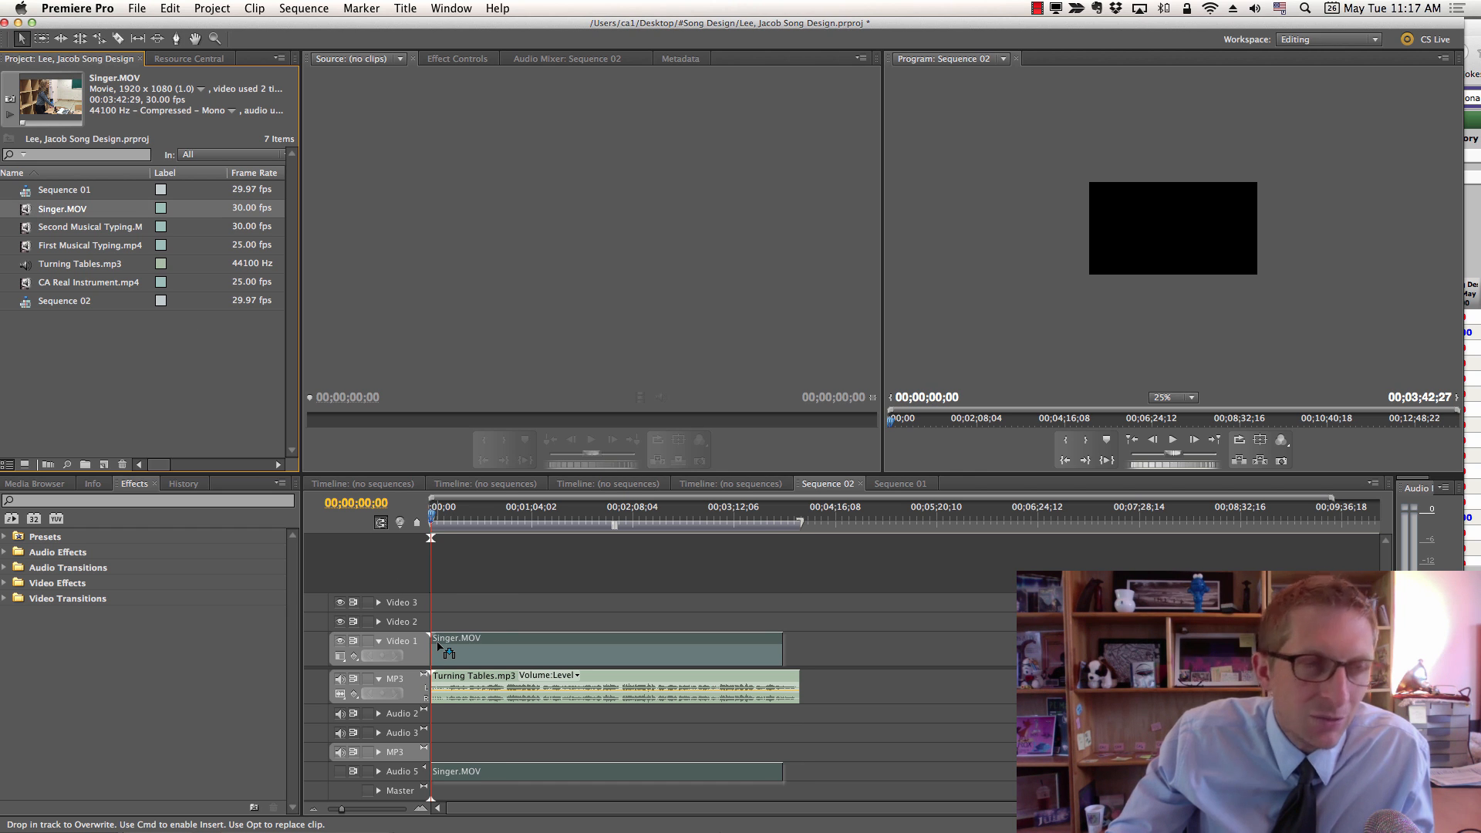
drag(446, 650, 447, 650)
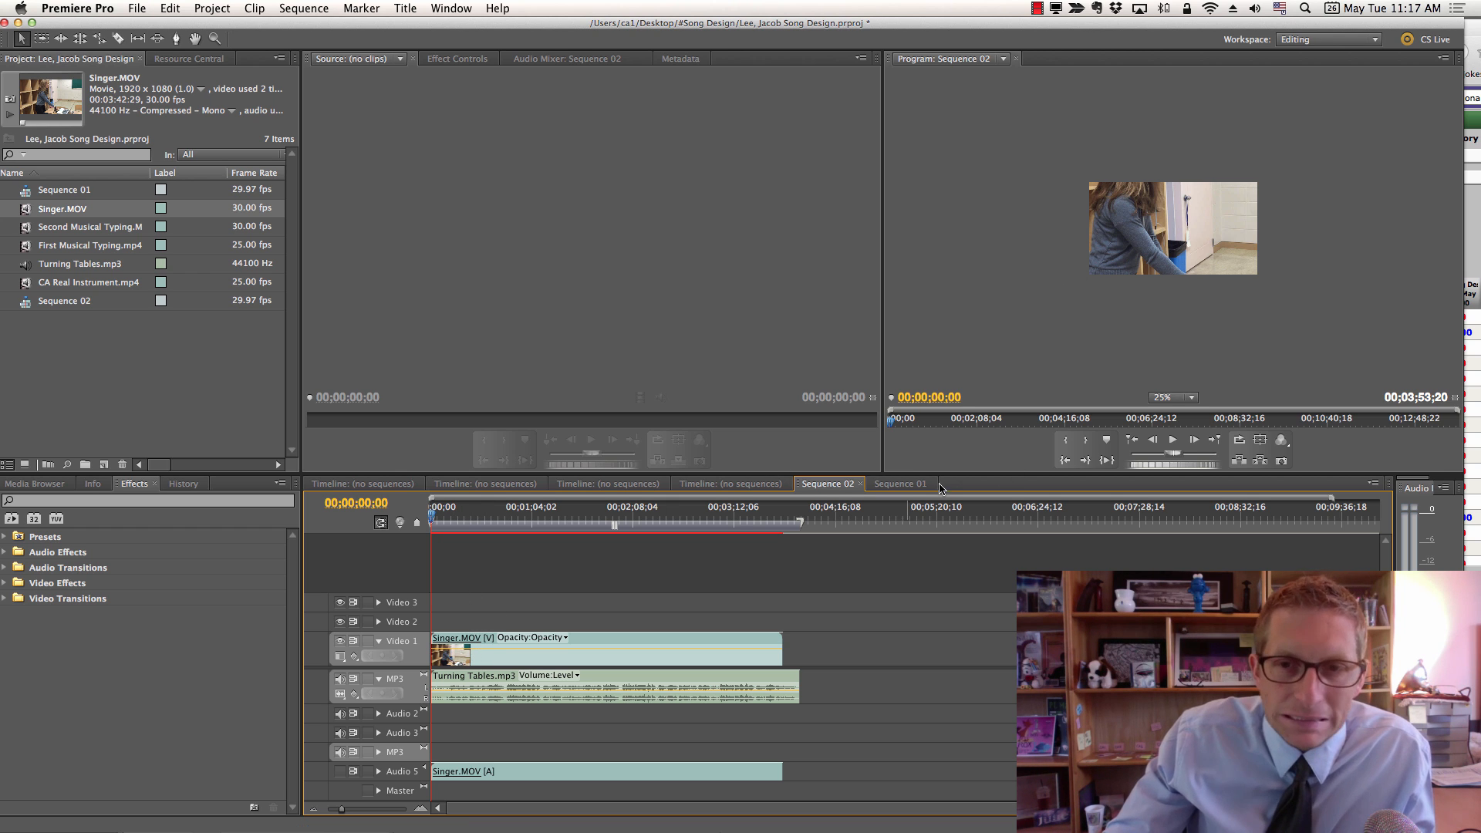
Scale the singer video down in the Program monitor so the whole shot fits the frame.
mouse_move(432, 517)
mouse_down()
mouse_move(579, 536)
mouse_move(501, 536)
mouse_up()
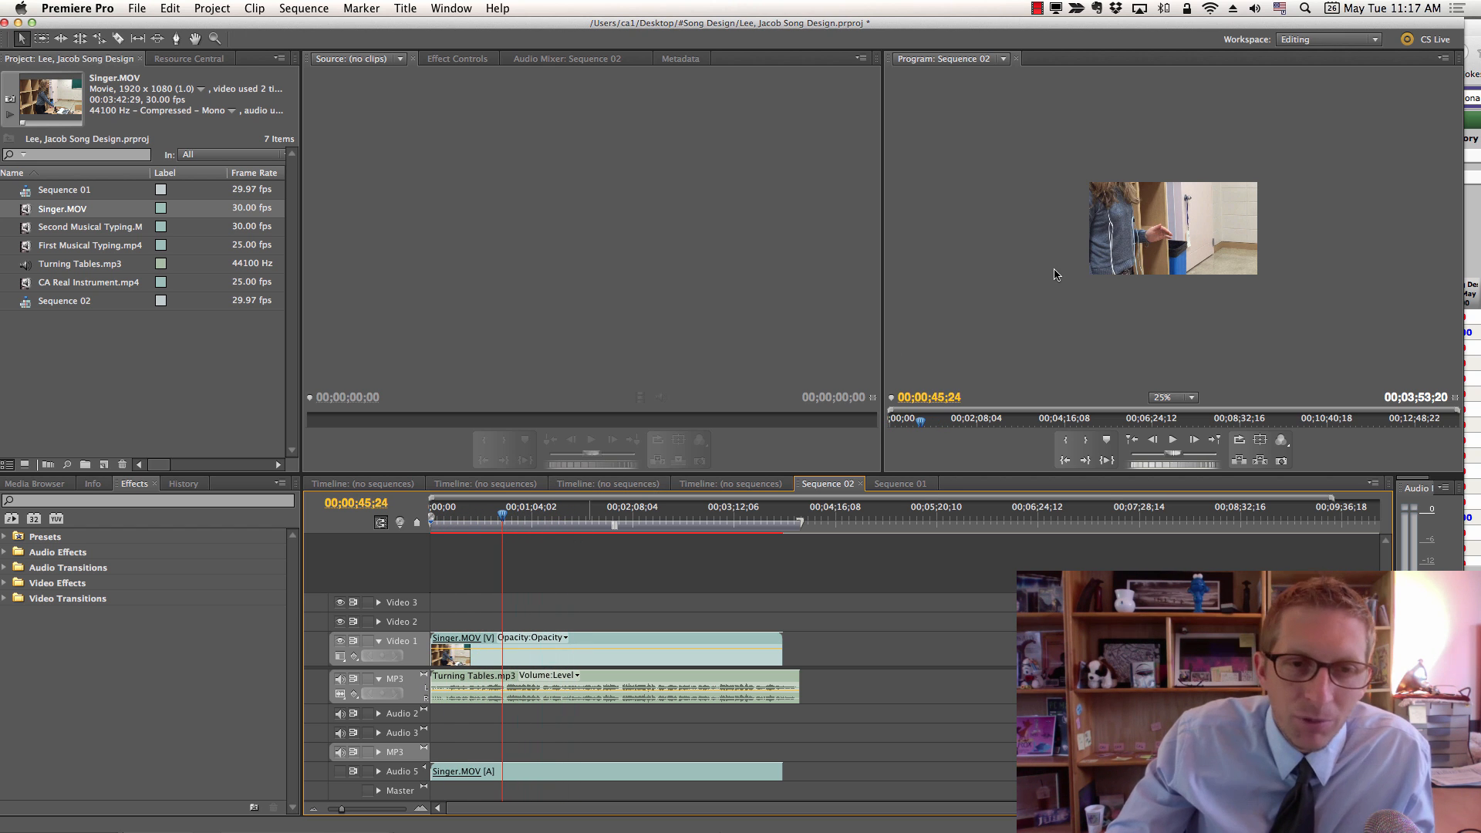
click(1124, 220)
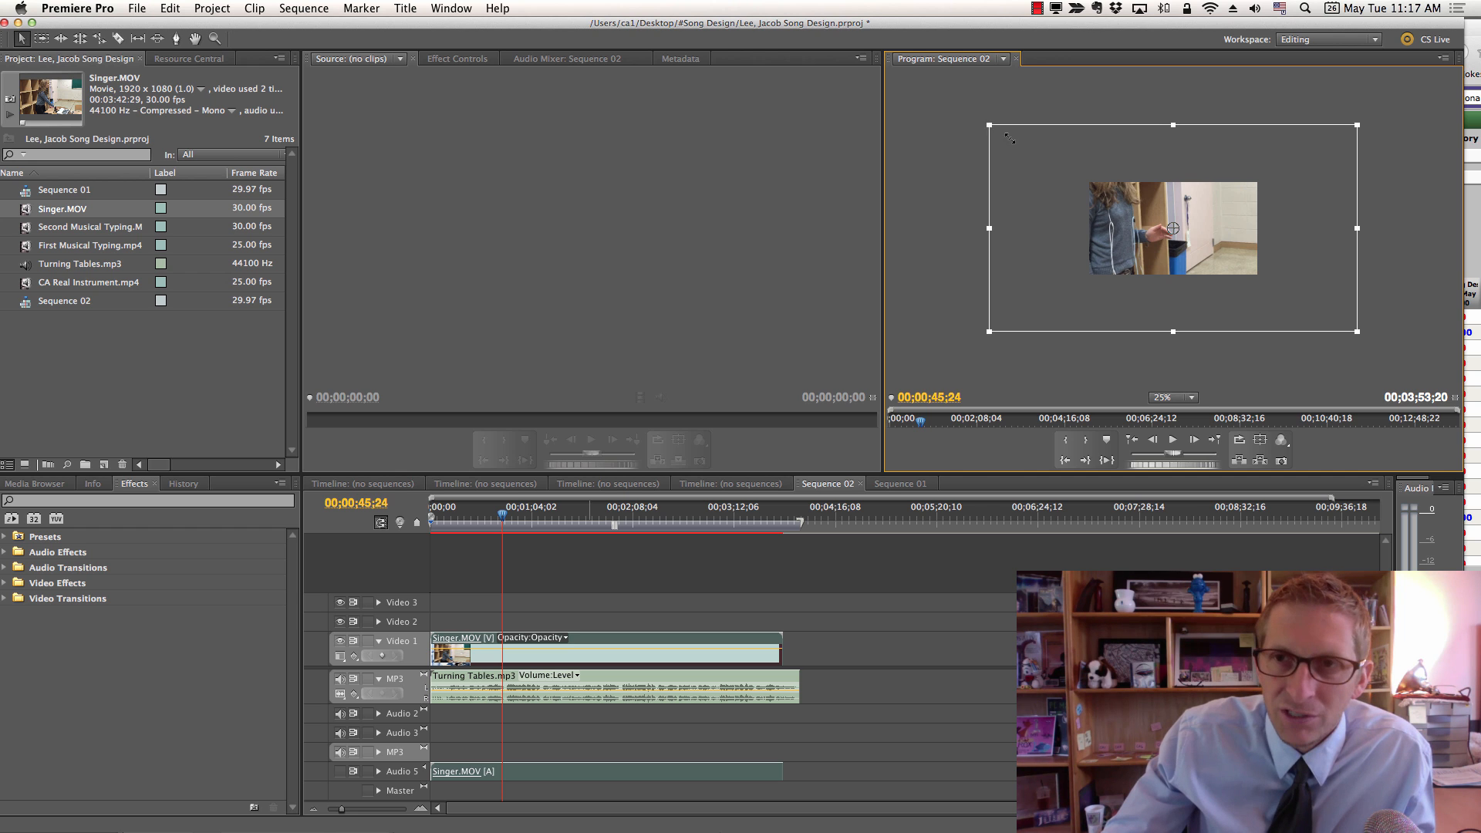
mouse_move(991, 125)
mouse_down()
mouse_move(1096, 190)
mouse_move(1153, 196)
mouse_move(1143, 228)
mouse_move(1111, 195)
mouse_move(1129, 245)
mouse_up()
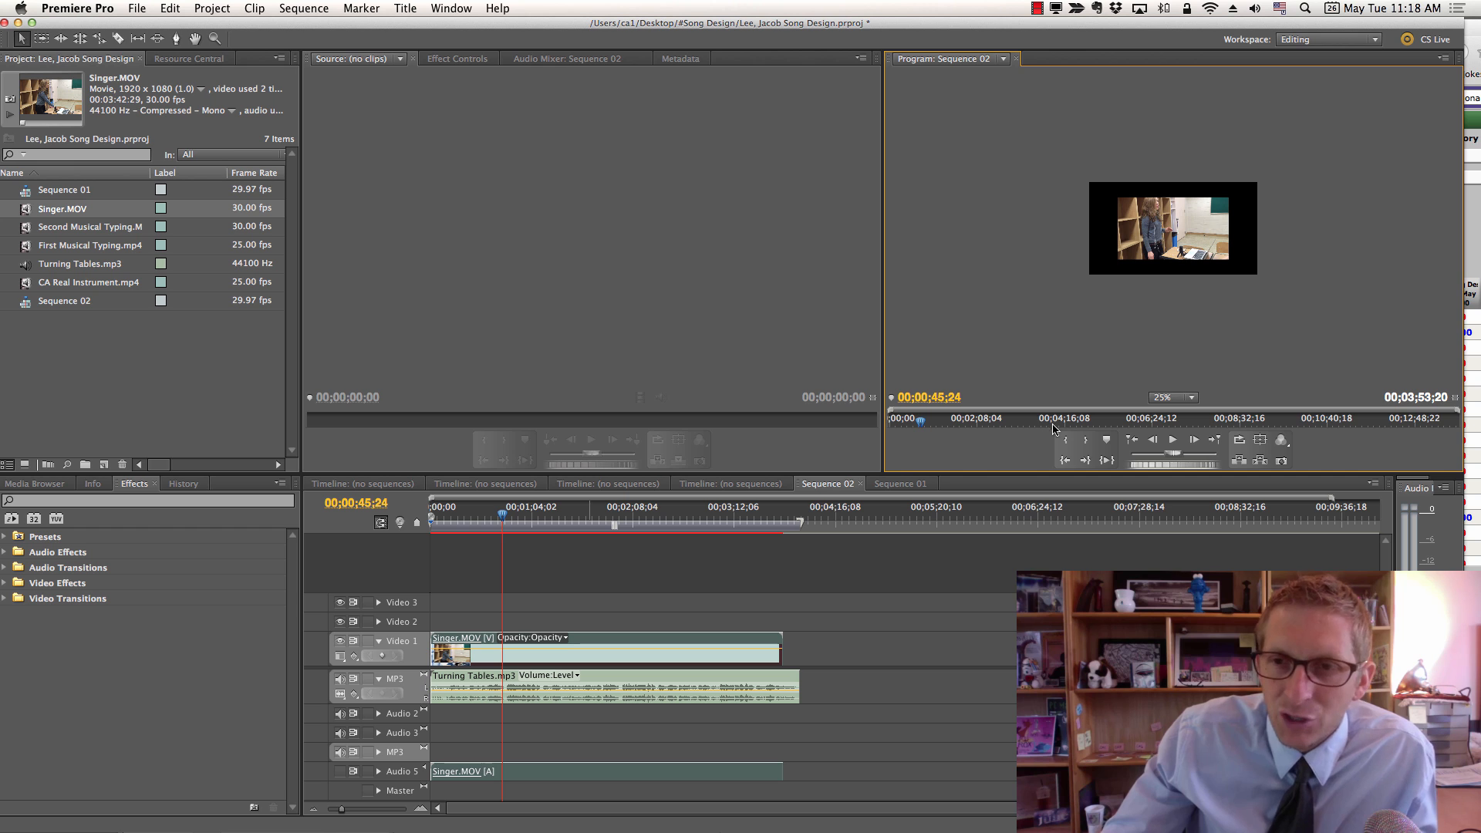
Set the Program monitor zoom to Fit, widen the monitor panel, and jump to the sequence start.
click(1191, 398)
click(1173, 410)
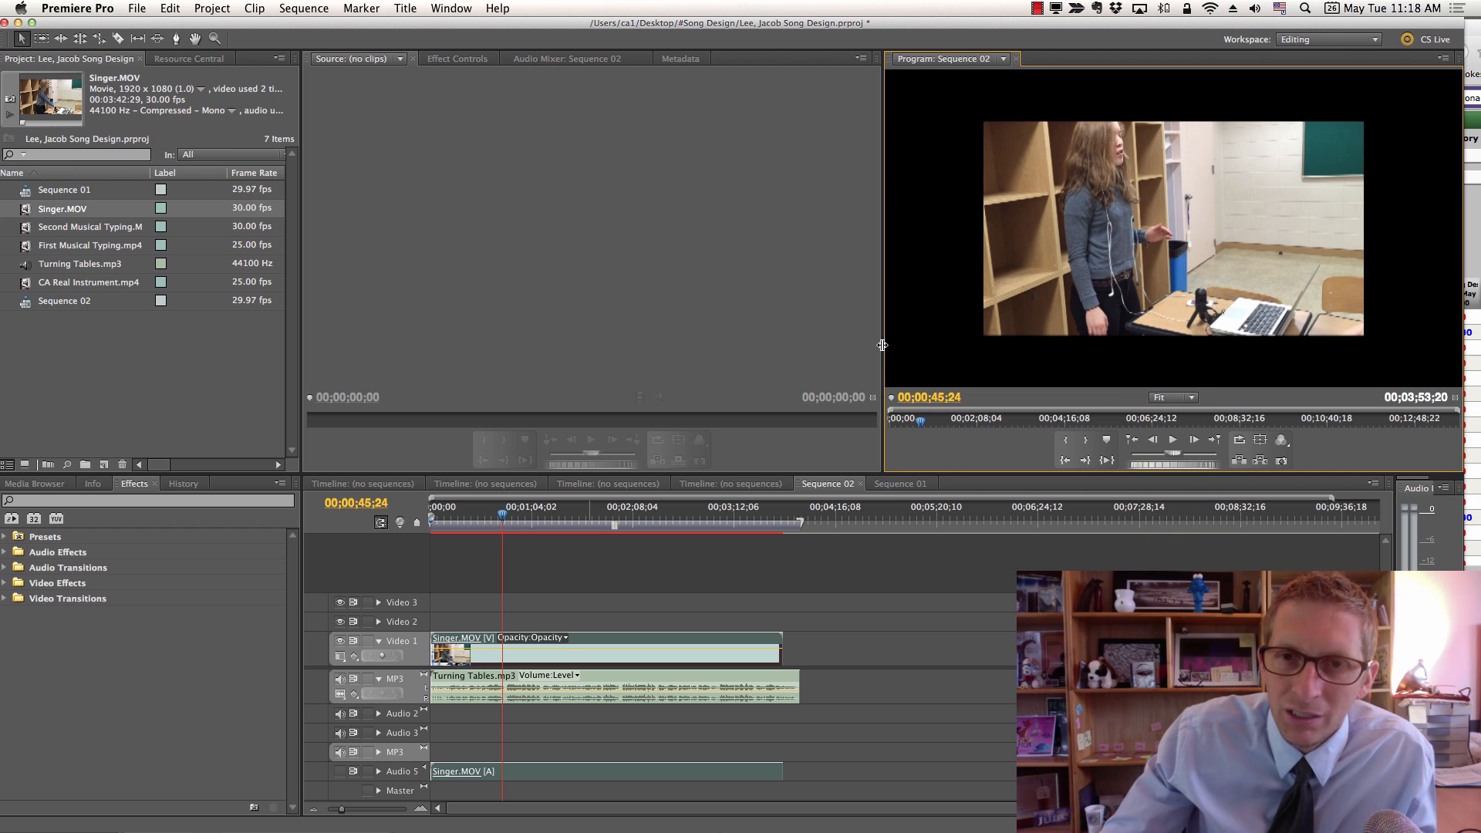
mouse_move(881, 346)
mouse_down()
mouse_move(493, 333)
mouse_move(566, 331)
mouse_up()
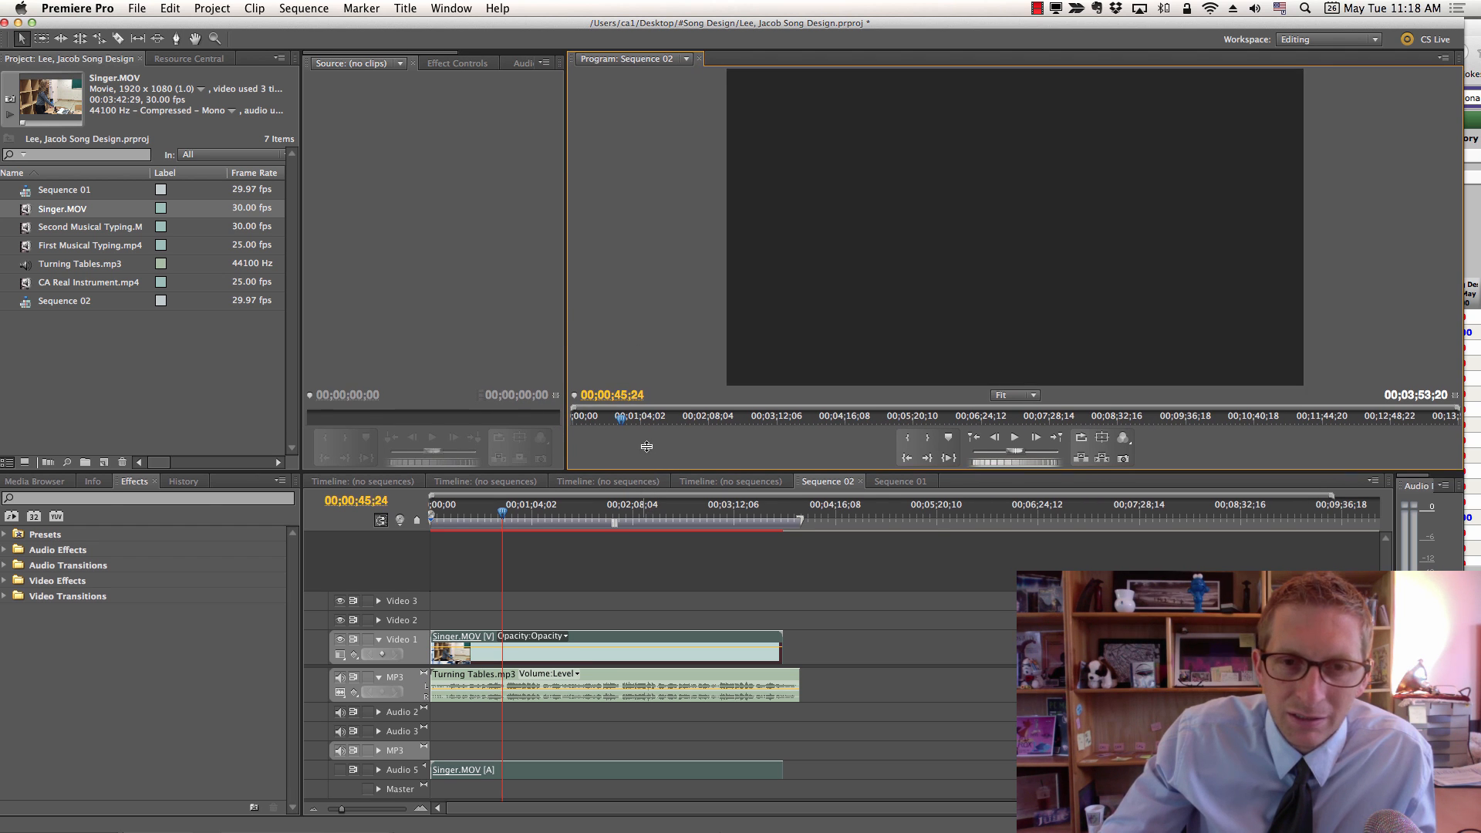
mouse_move(645, 500)
mouse_down()
mouse_move(650, 470)
mouse_move(657, 481)
mouse_up()
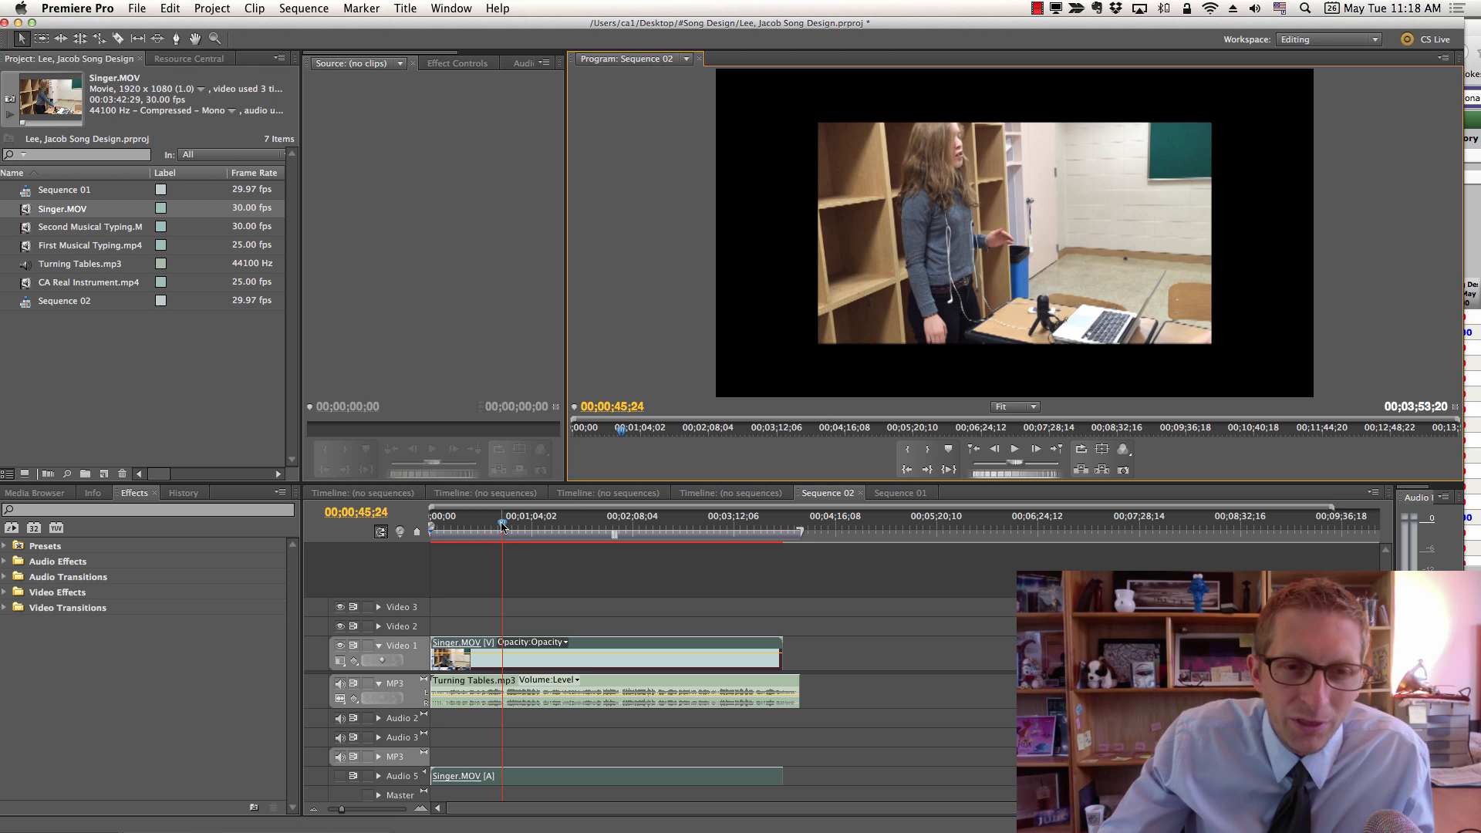
key(Home)
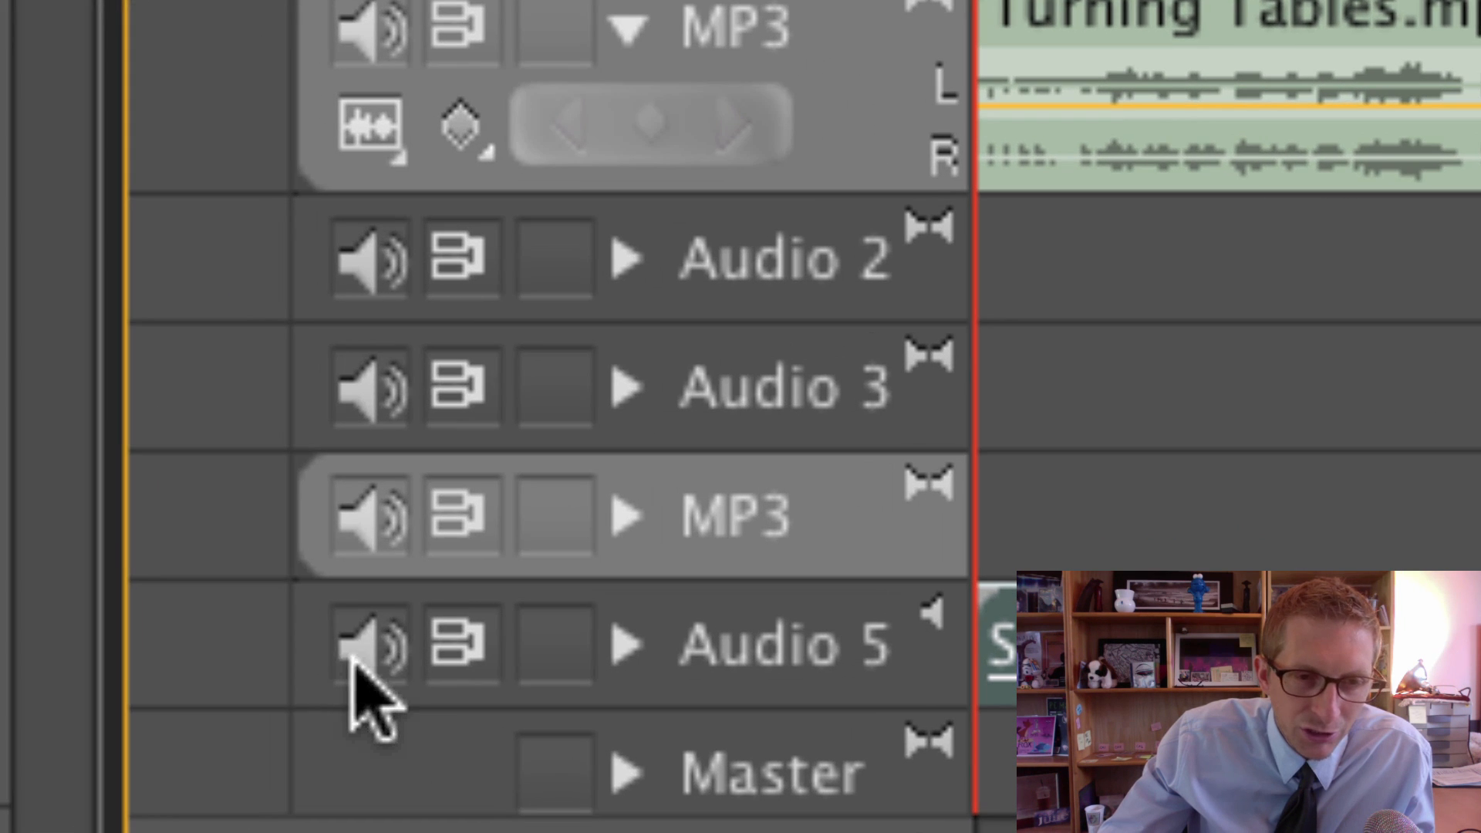
Turn off the singer clip's Audio 5 track output and play to check only the song is heard.
click(368, 648)
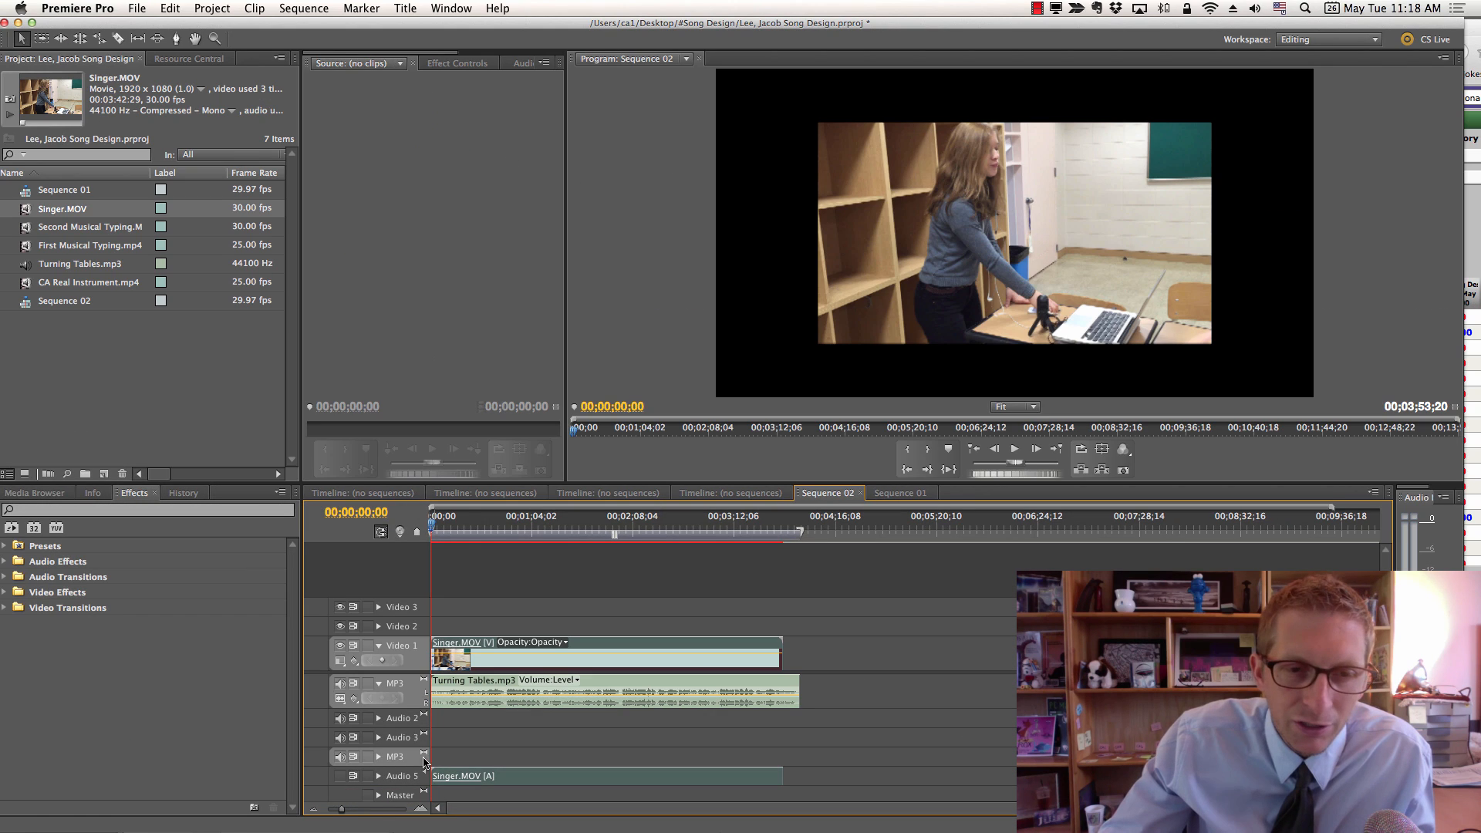
key(space)
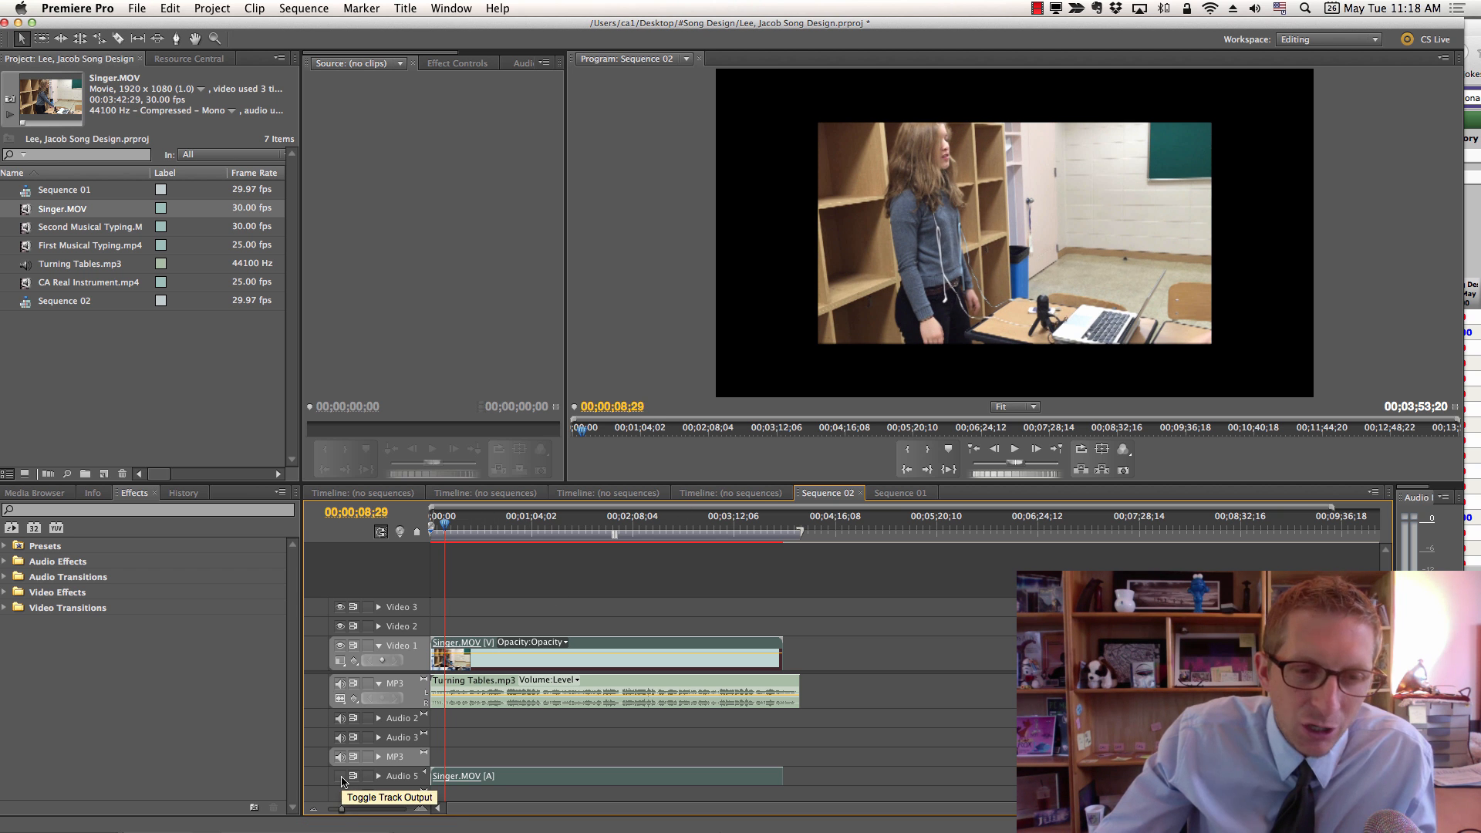
click(340, 778)
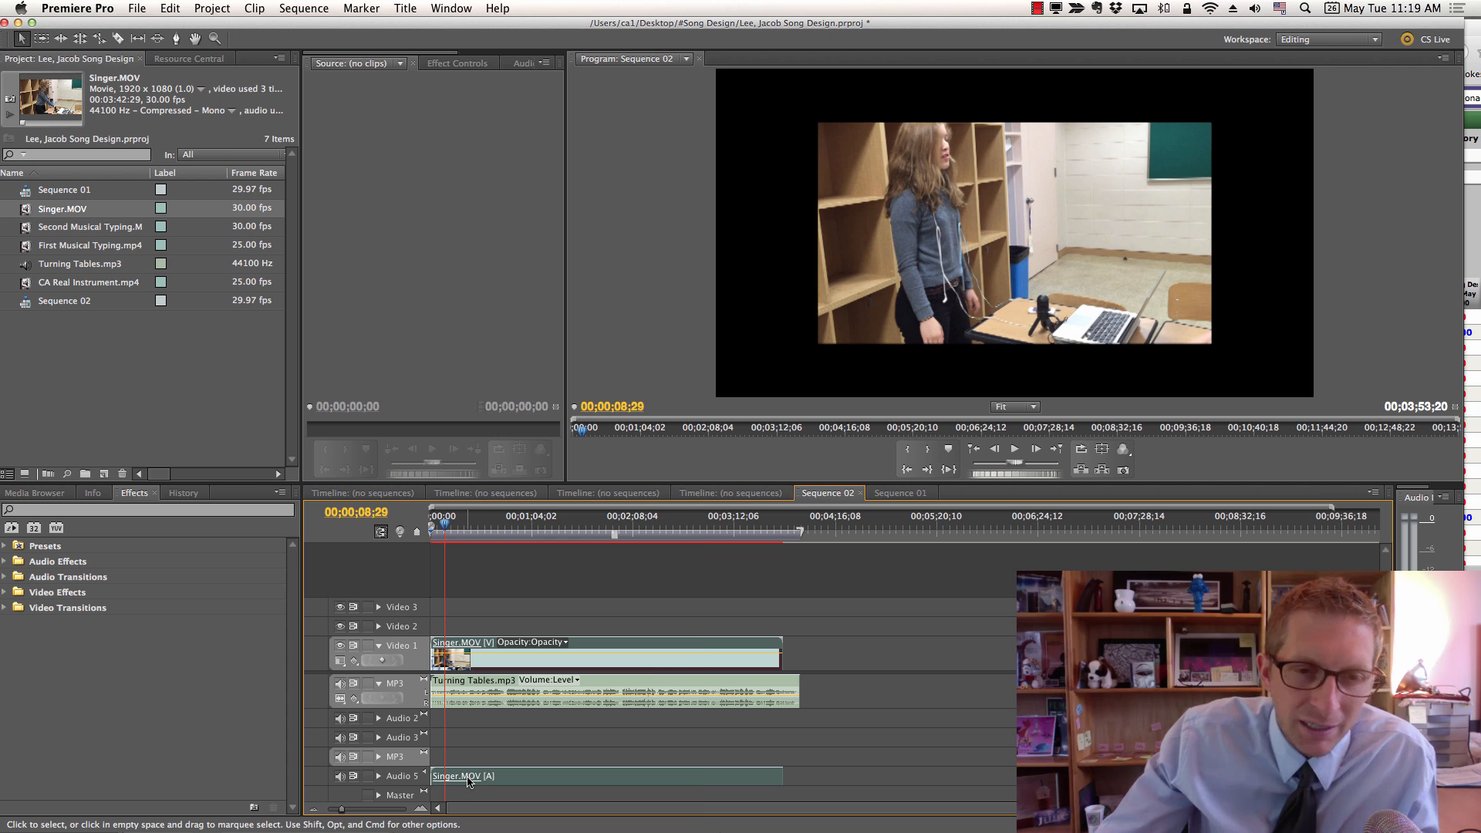
Check the singer audio's Audio Gain settings, then slide the singer clips later and back to the start.
right_click(469, 781)
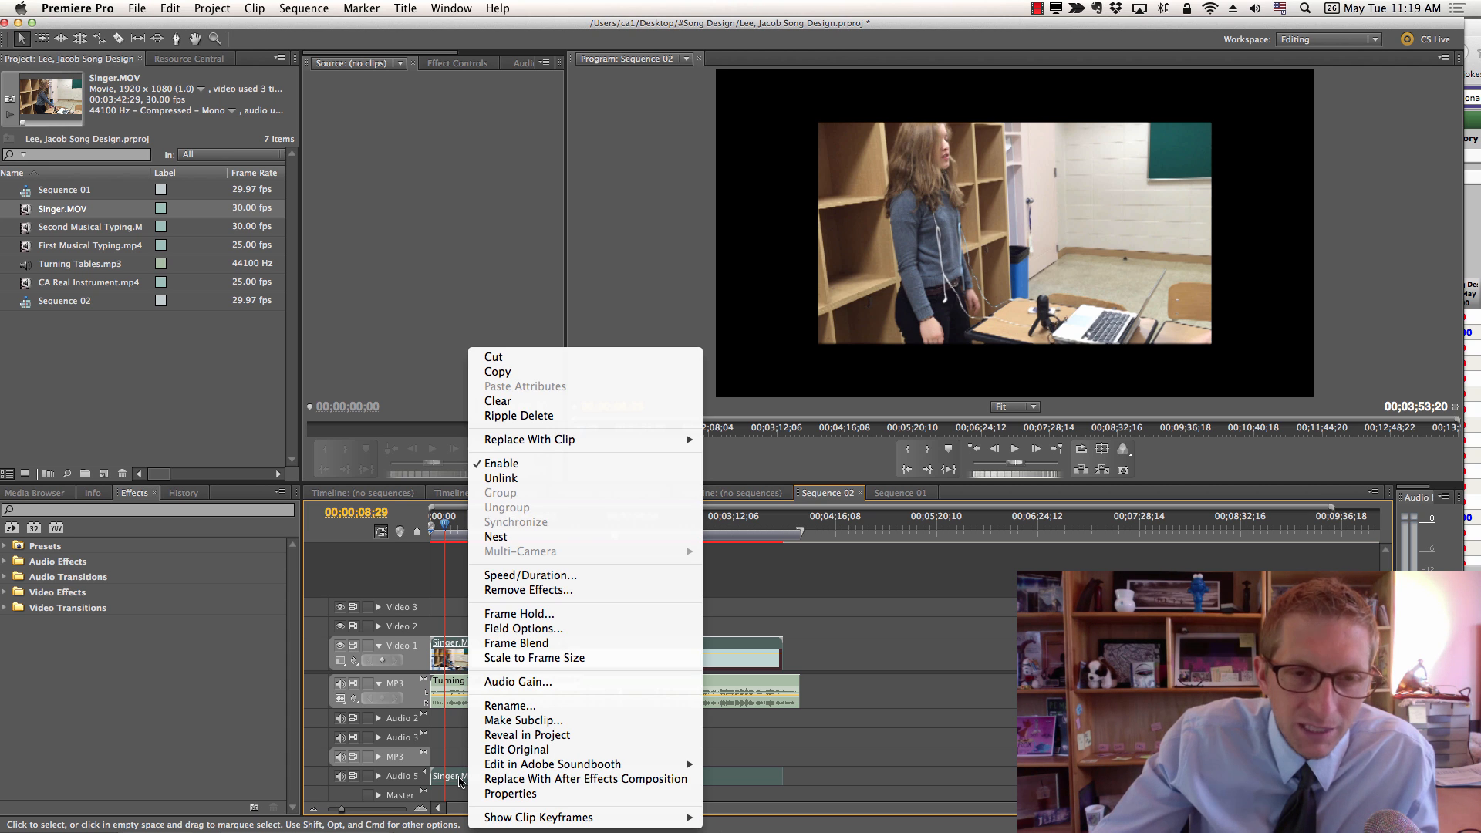
click(516, 681)
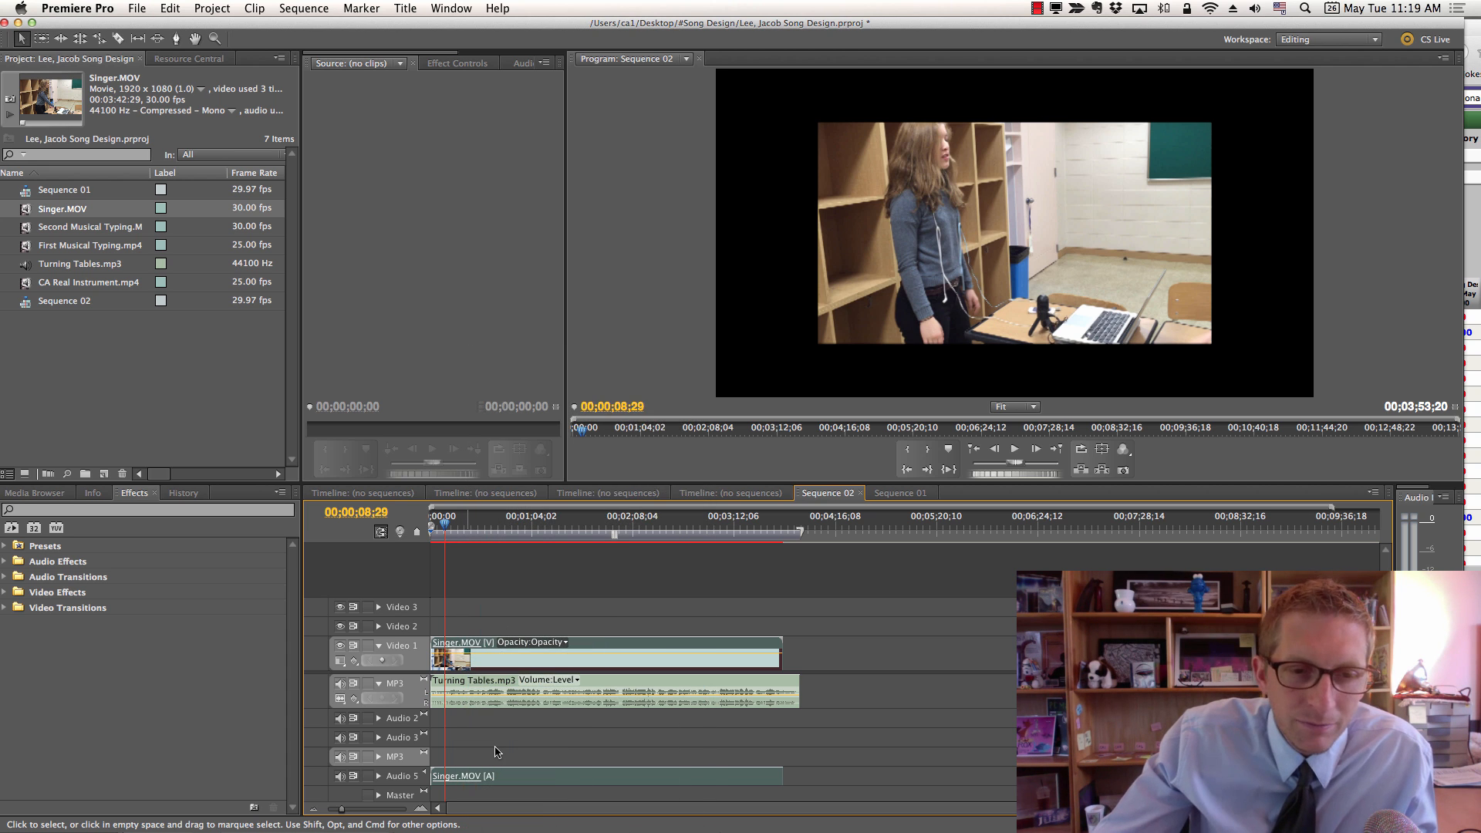
click(811, 394)
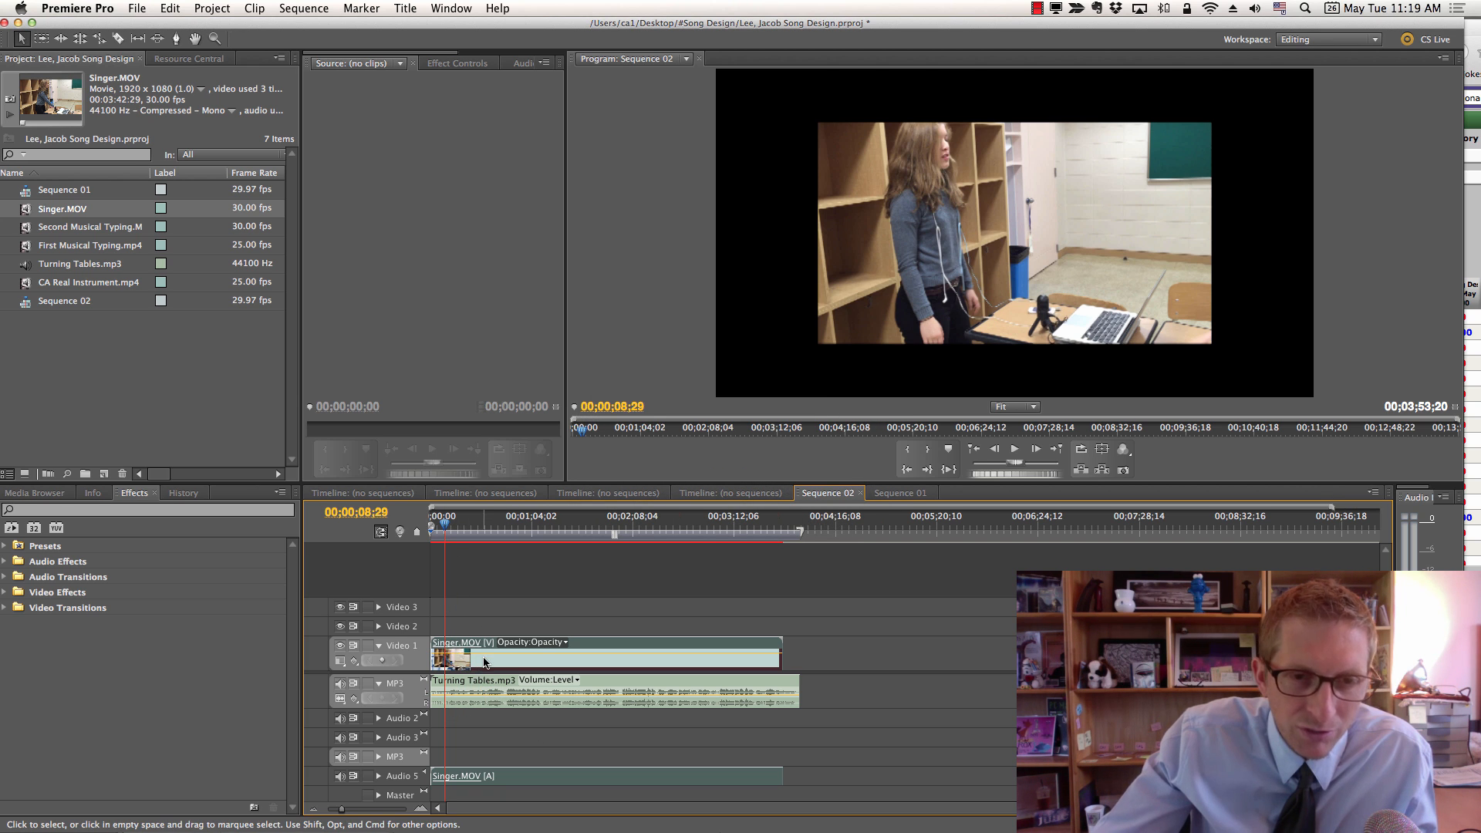
drag(483, 660, 498, 644)
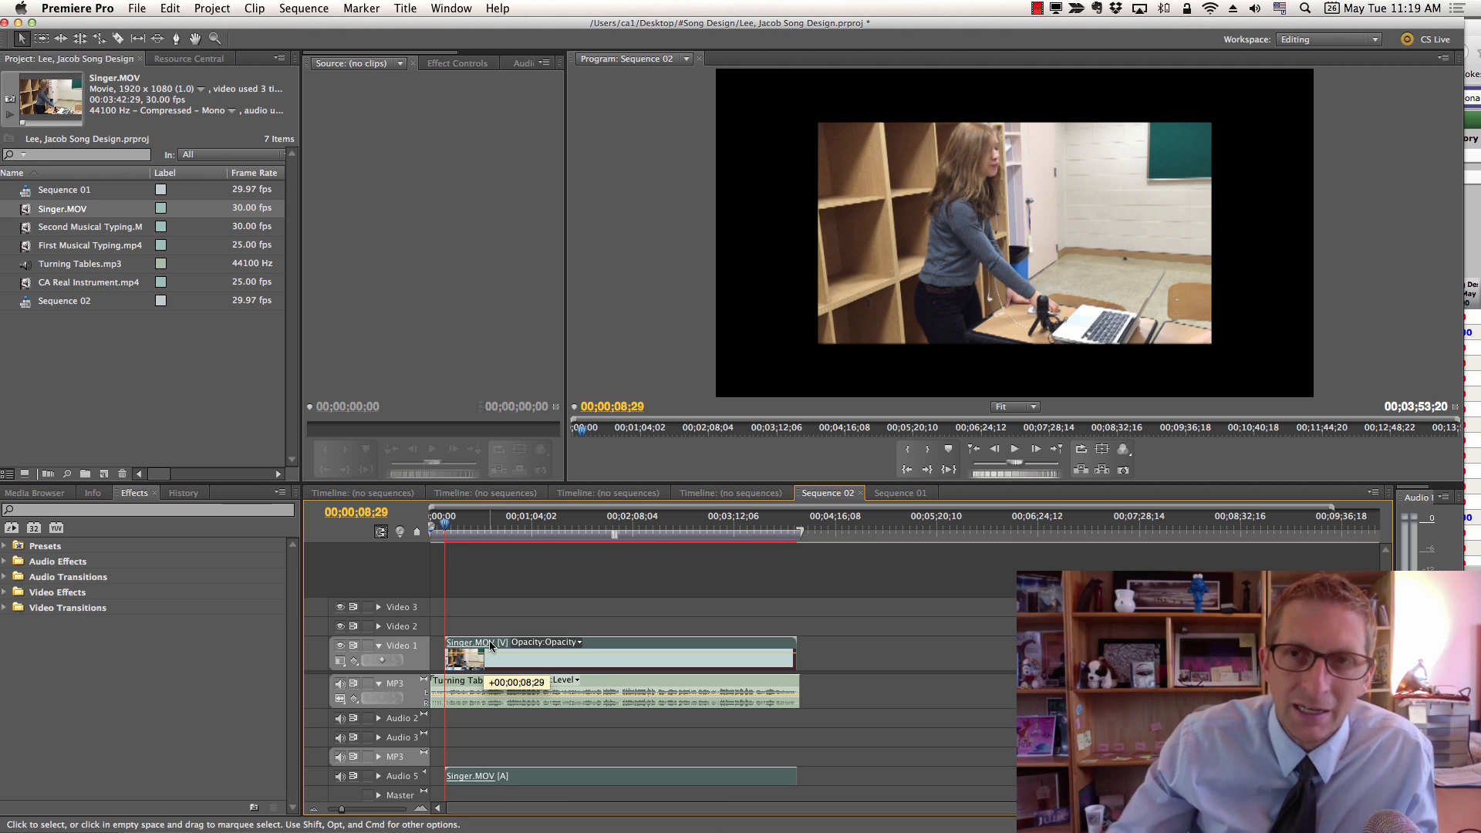
drag(489, 644, 503, 660)
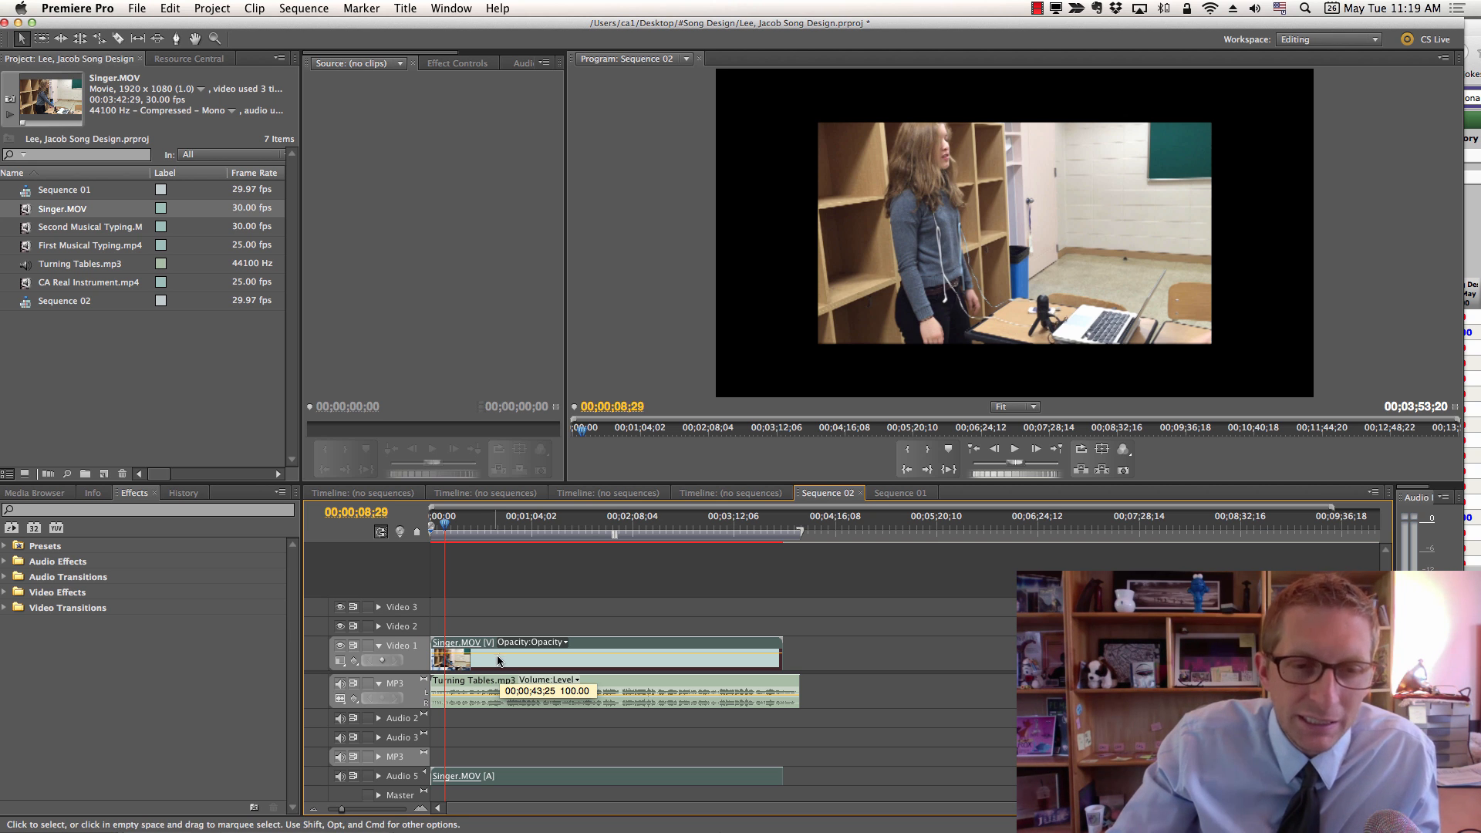
Razor the Singer.MOV clip at the playhead and delete its first piece.
click(118, 38)
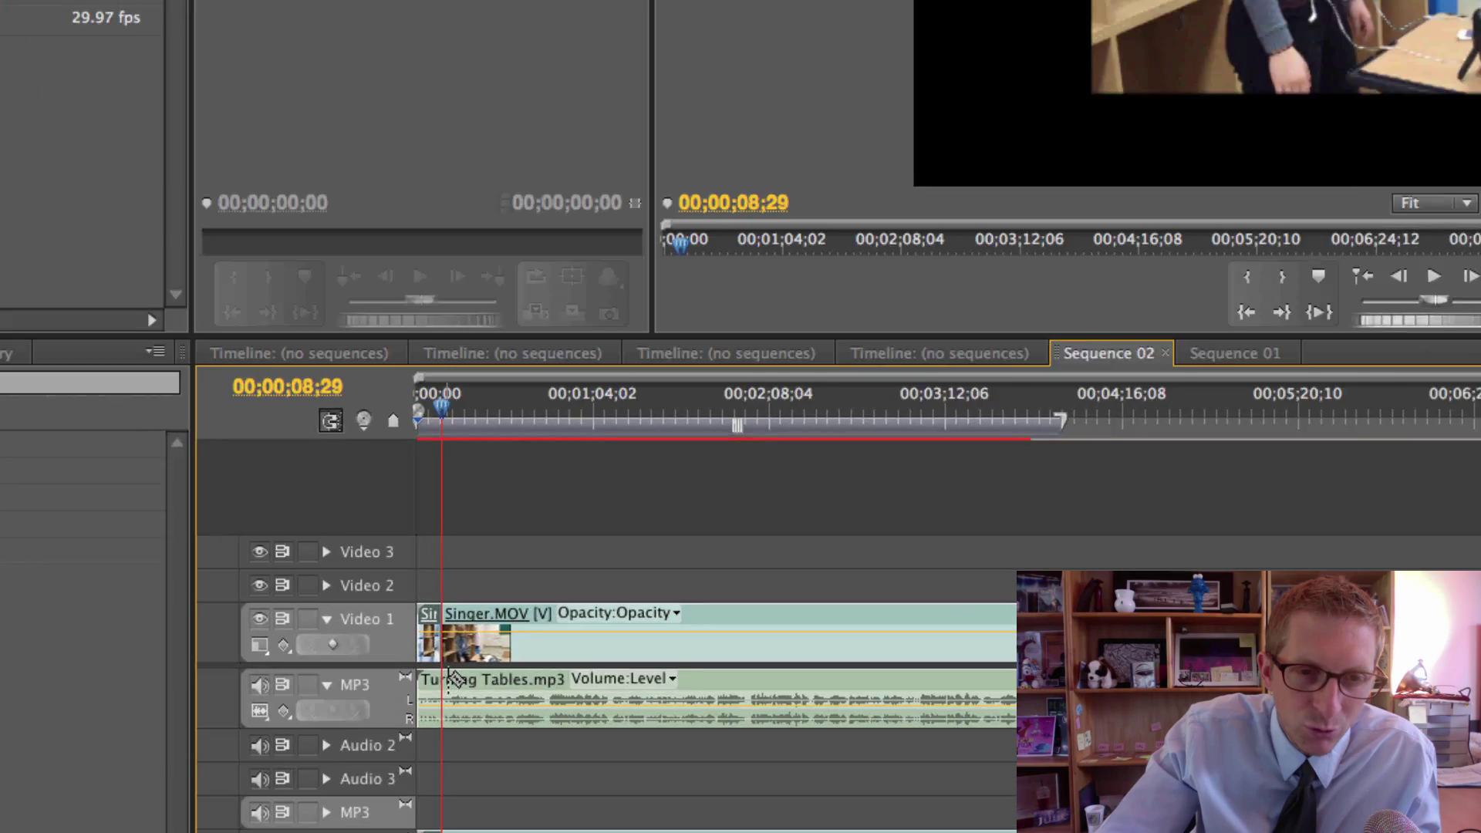
click(446, 660)
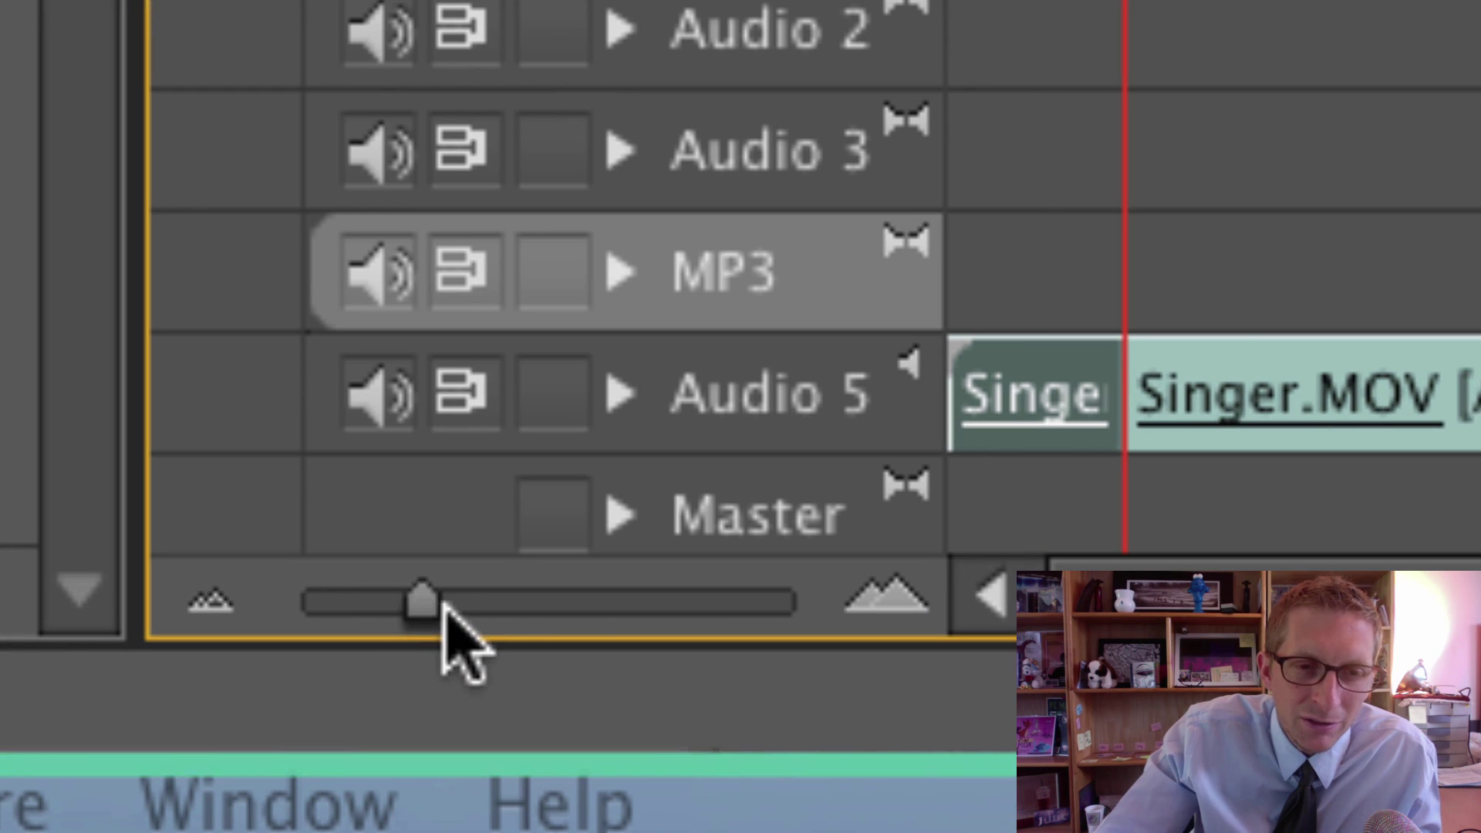
drag(426, 605, 650, 600)
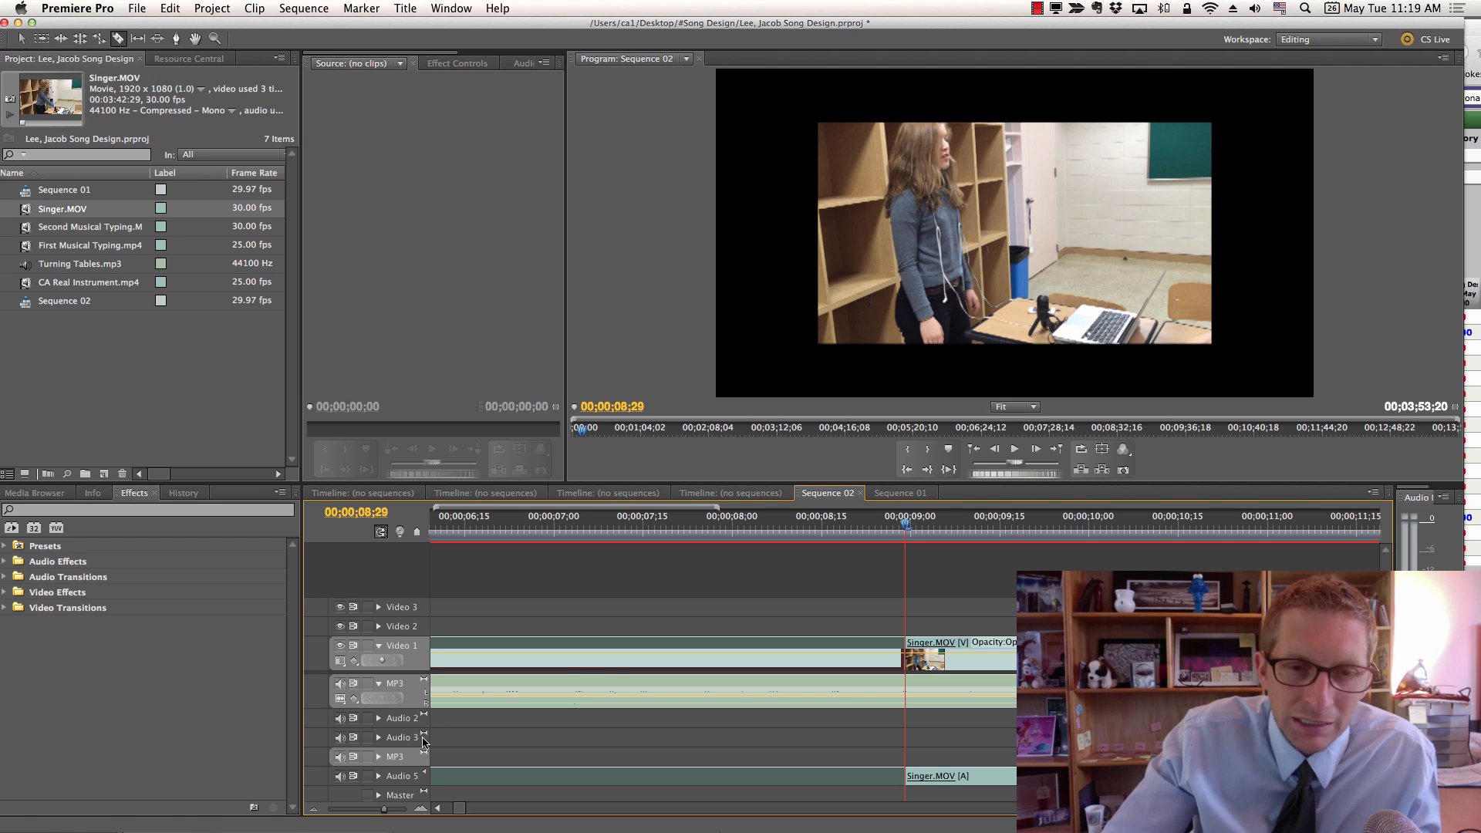
drag(387, 812, 396, 807)
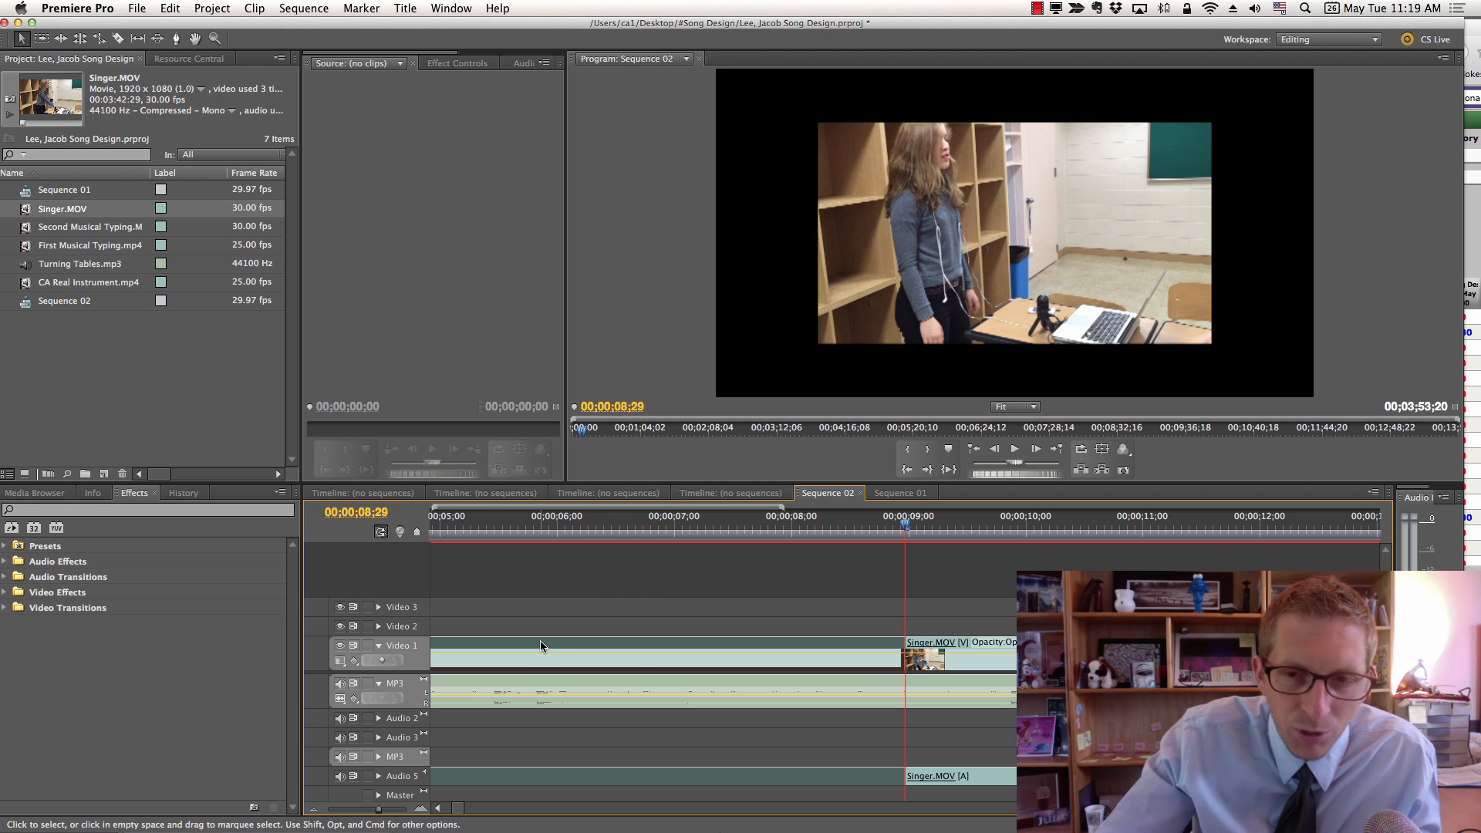
key(Delete)
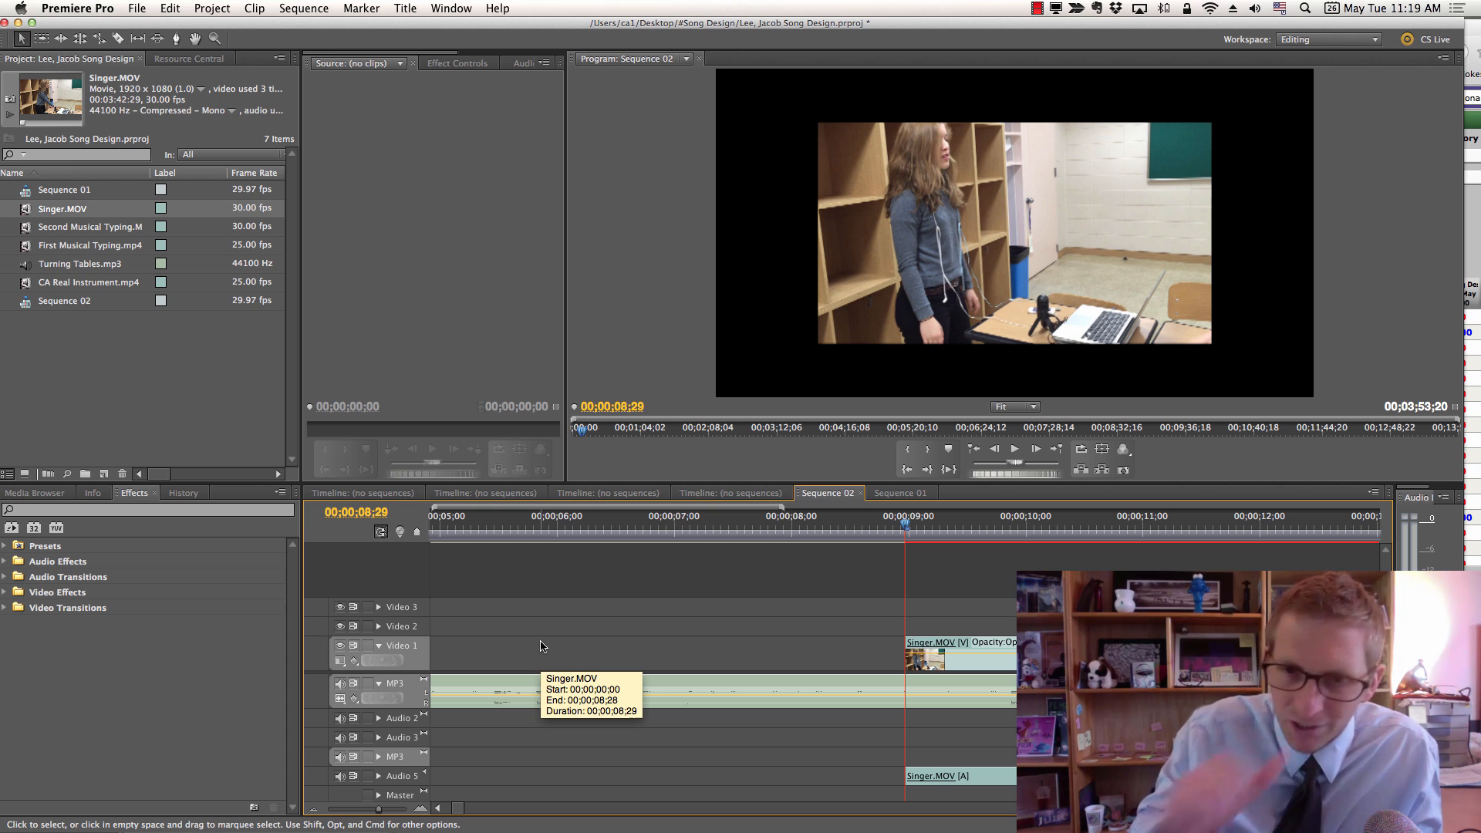
Scrub across the gap into the singer footage, ending before the singer clip.
drag(907, 527, 879, 527)
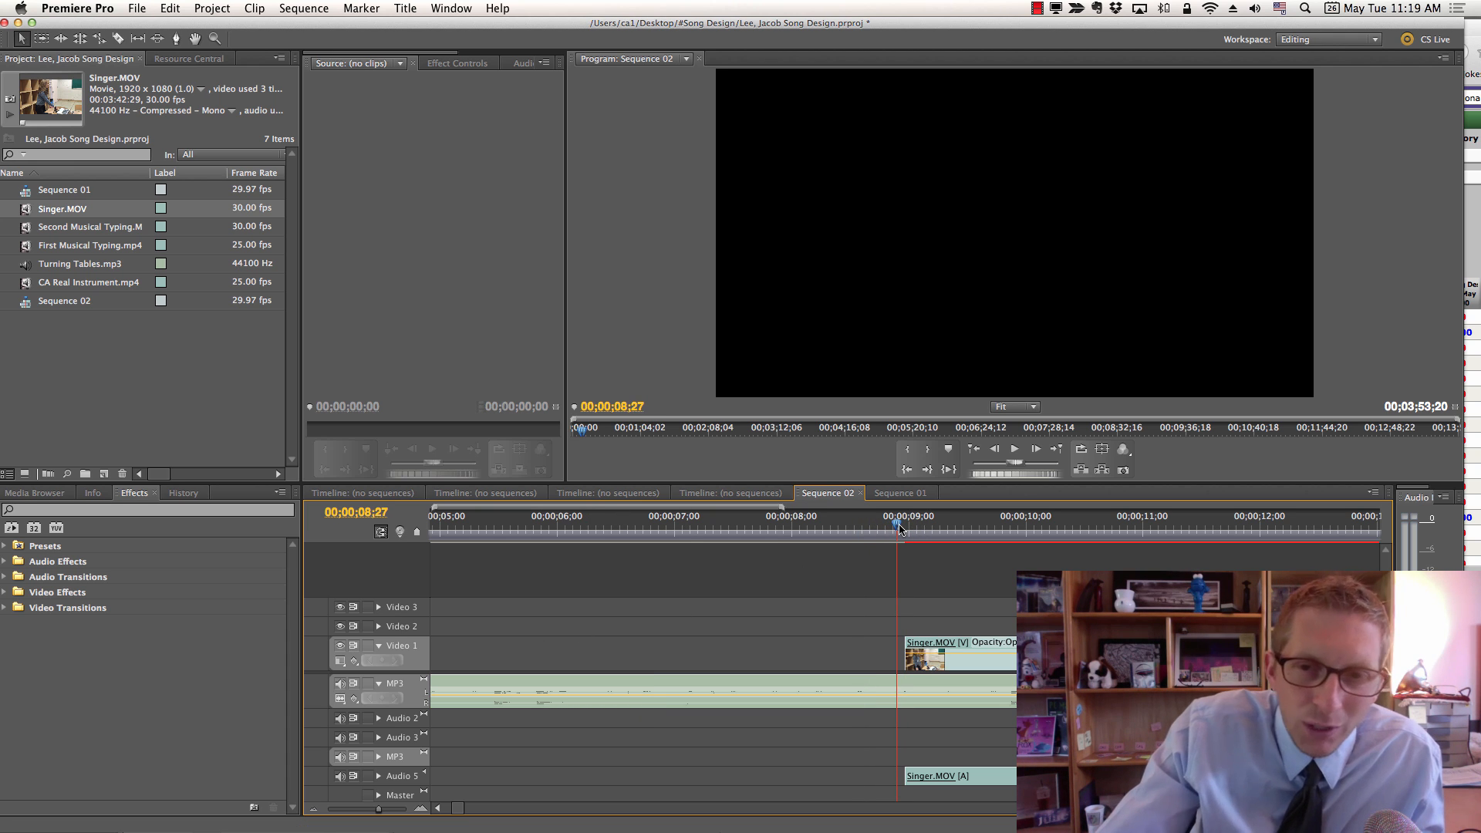
drag(906, 527, 1053, 526)
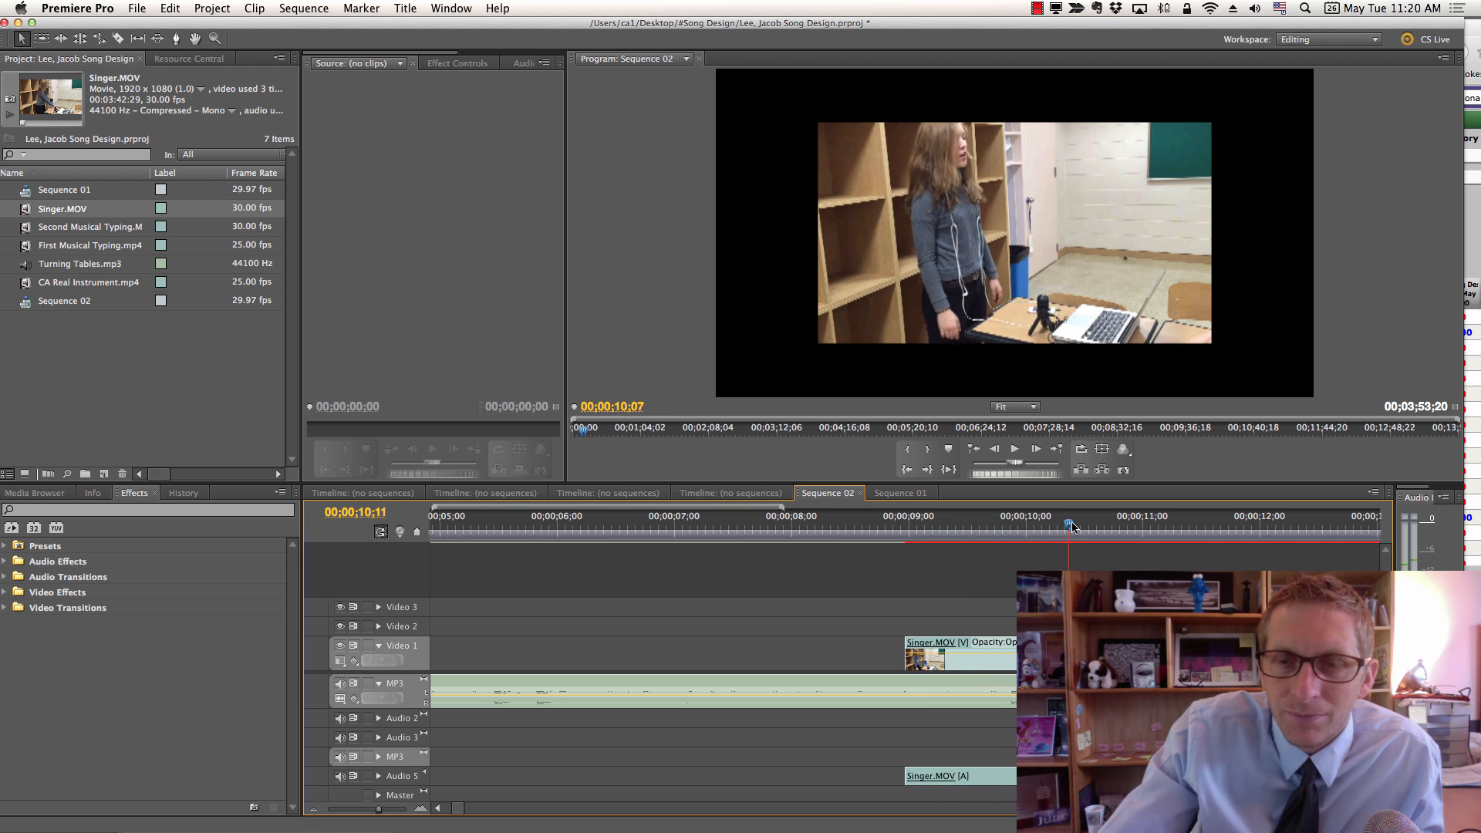
click(848, 529)
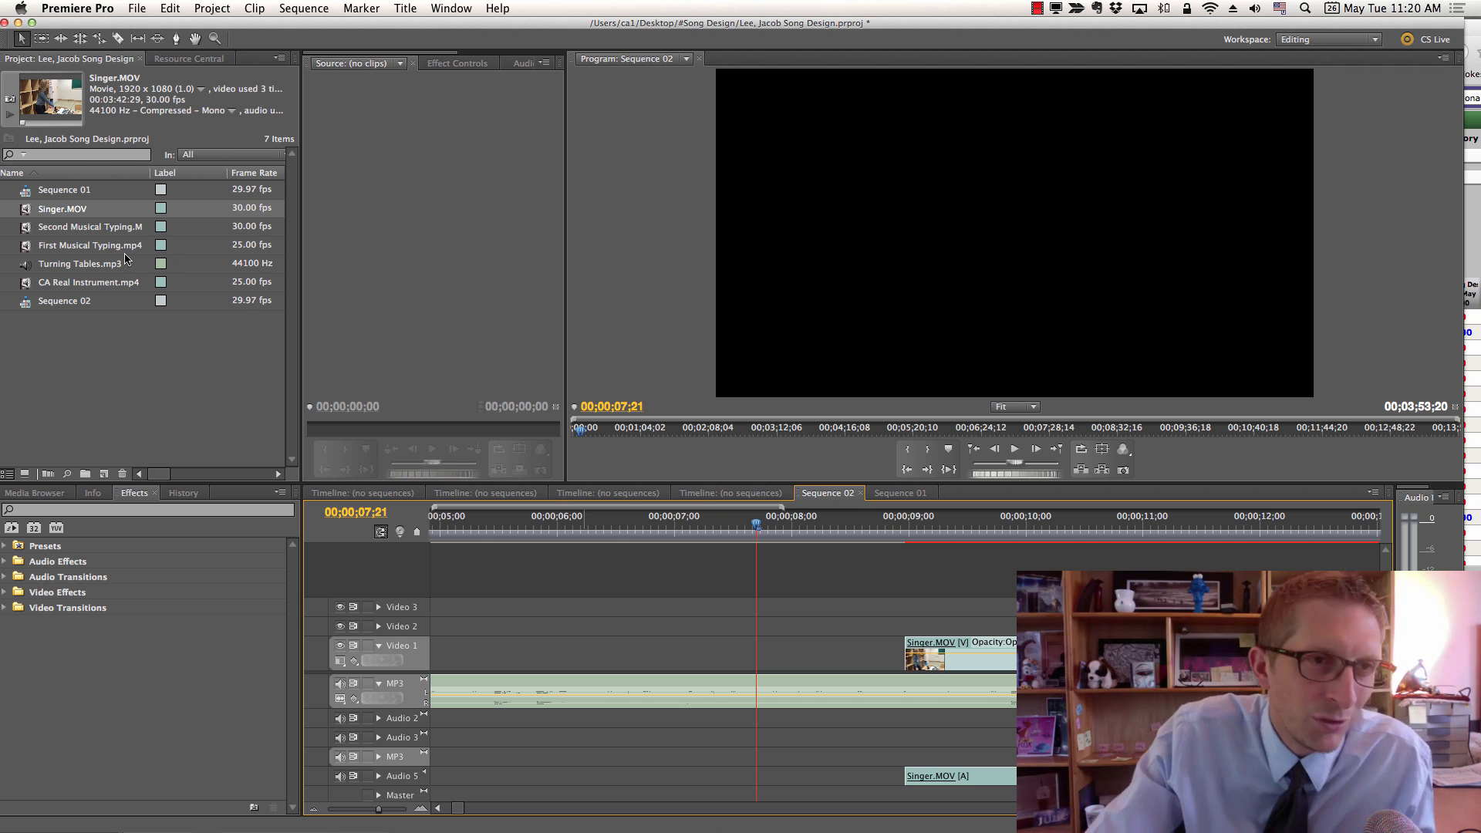
Add First Musical Typing.mp4 to Video 2 at the sequence start and play from the beginning.
click(91, 227)
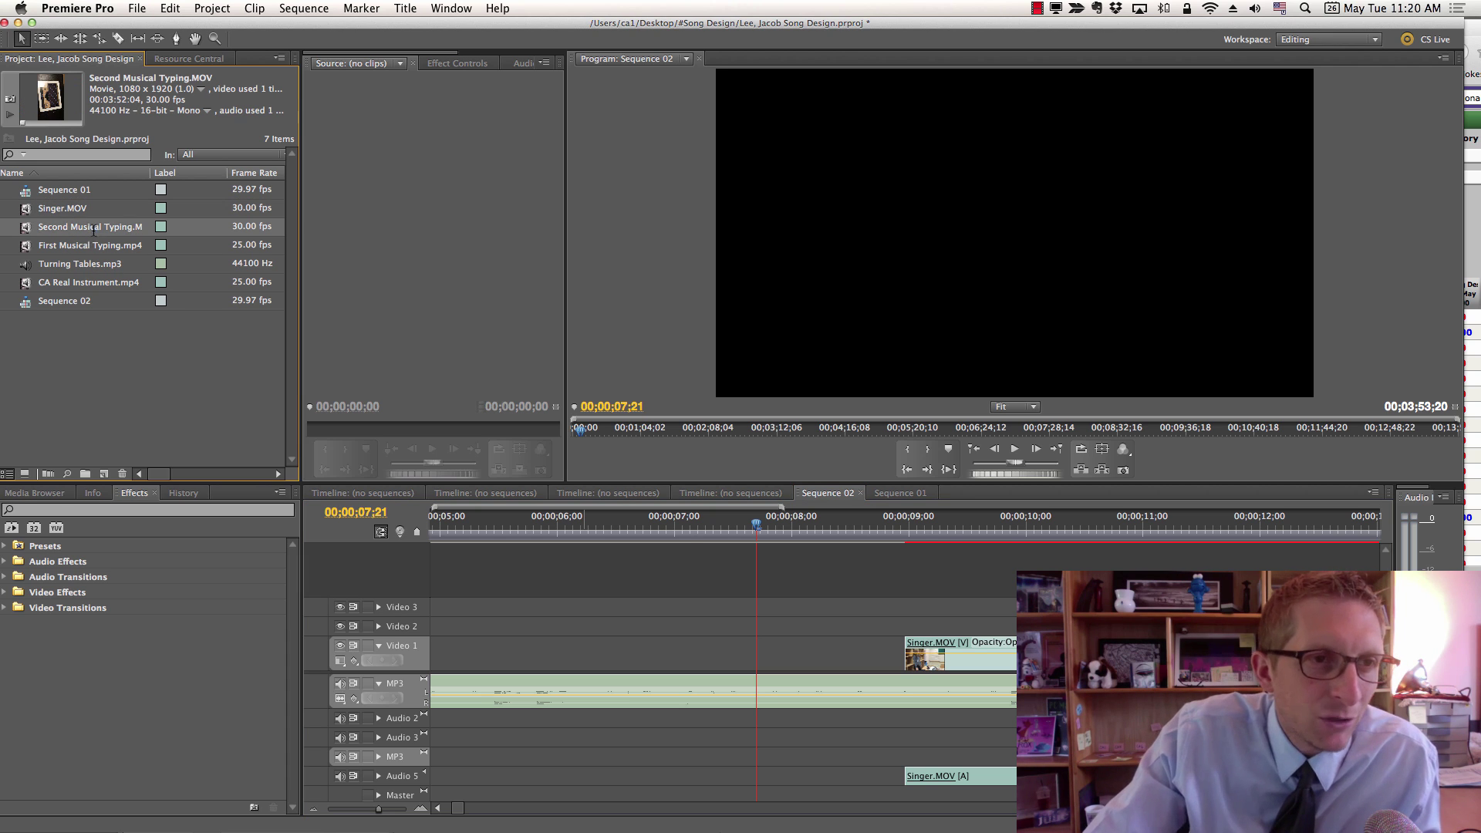
click(30, 247)
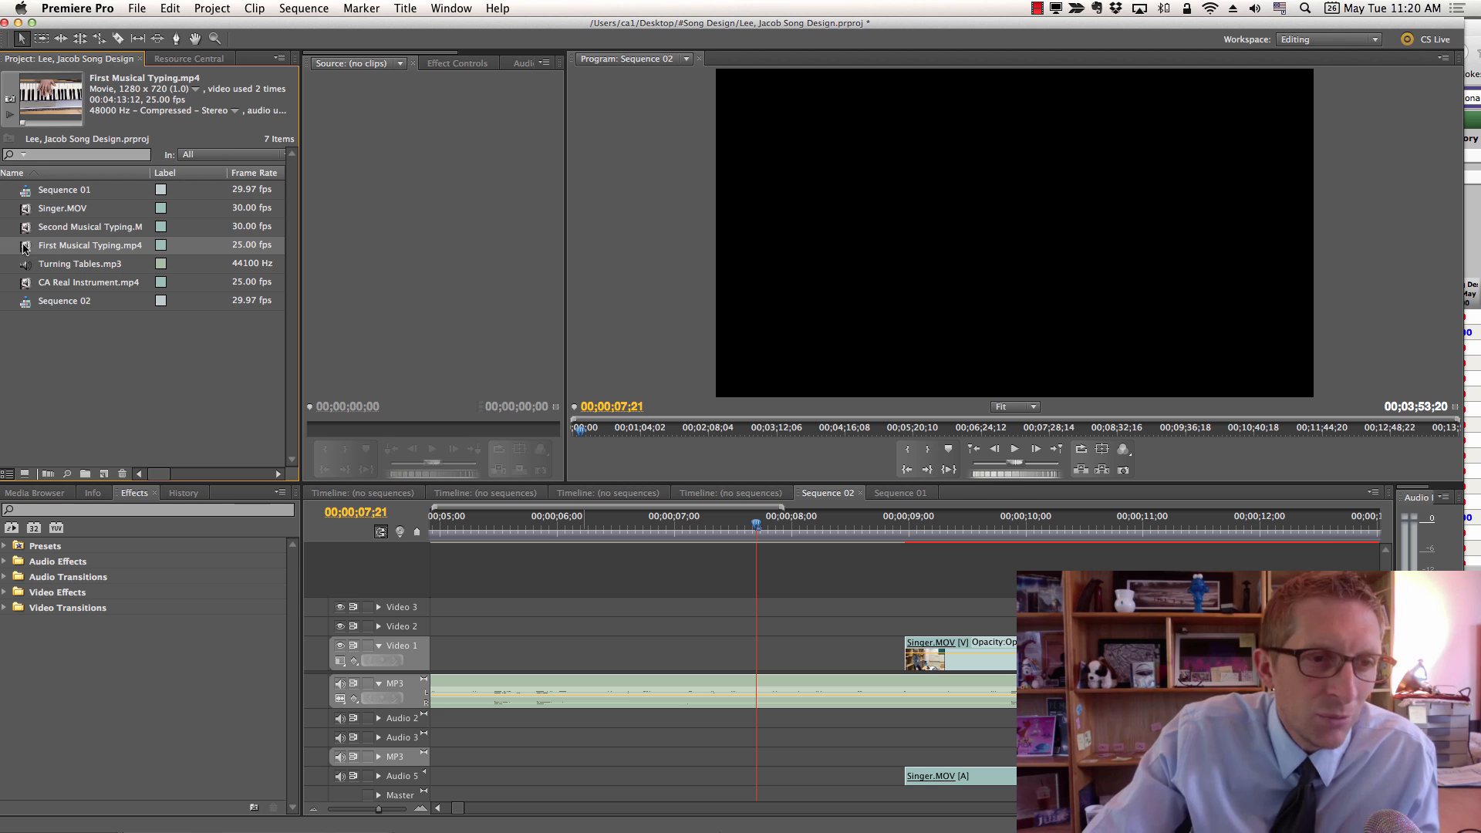
mouse_move(335, 517)
mouse_down()
mouse_move(443, 628)
mouse_move(382, 628)
mouse_move(438, 628)
mouse_up()
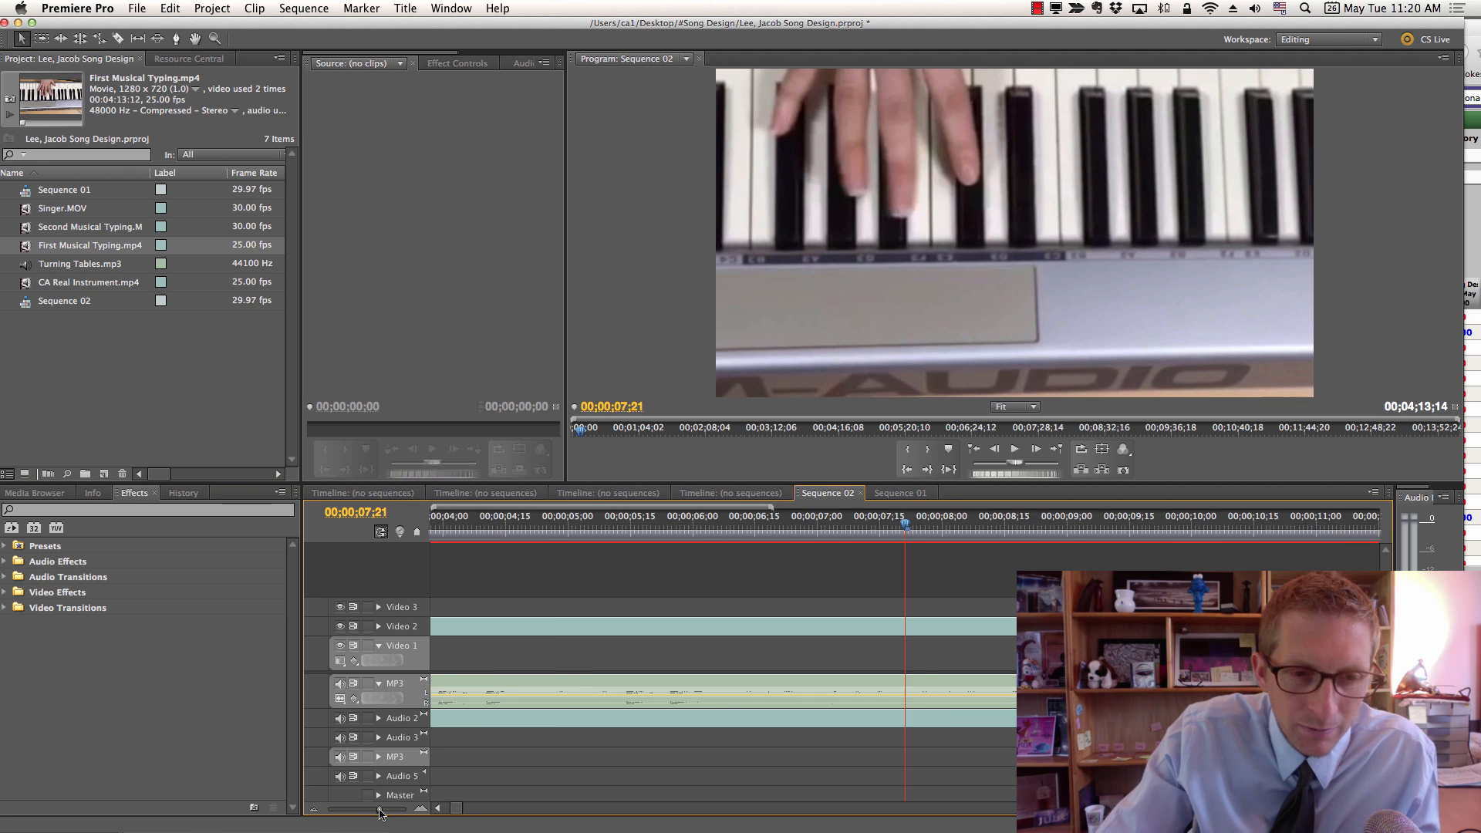
drag(378, 813, 362, 813)
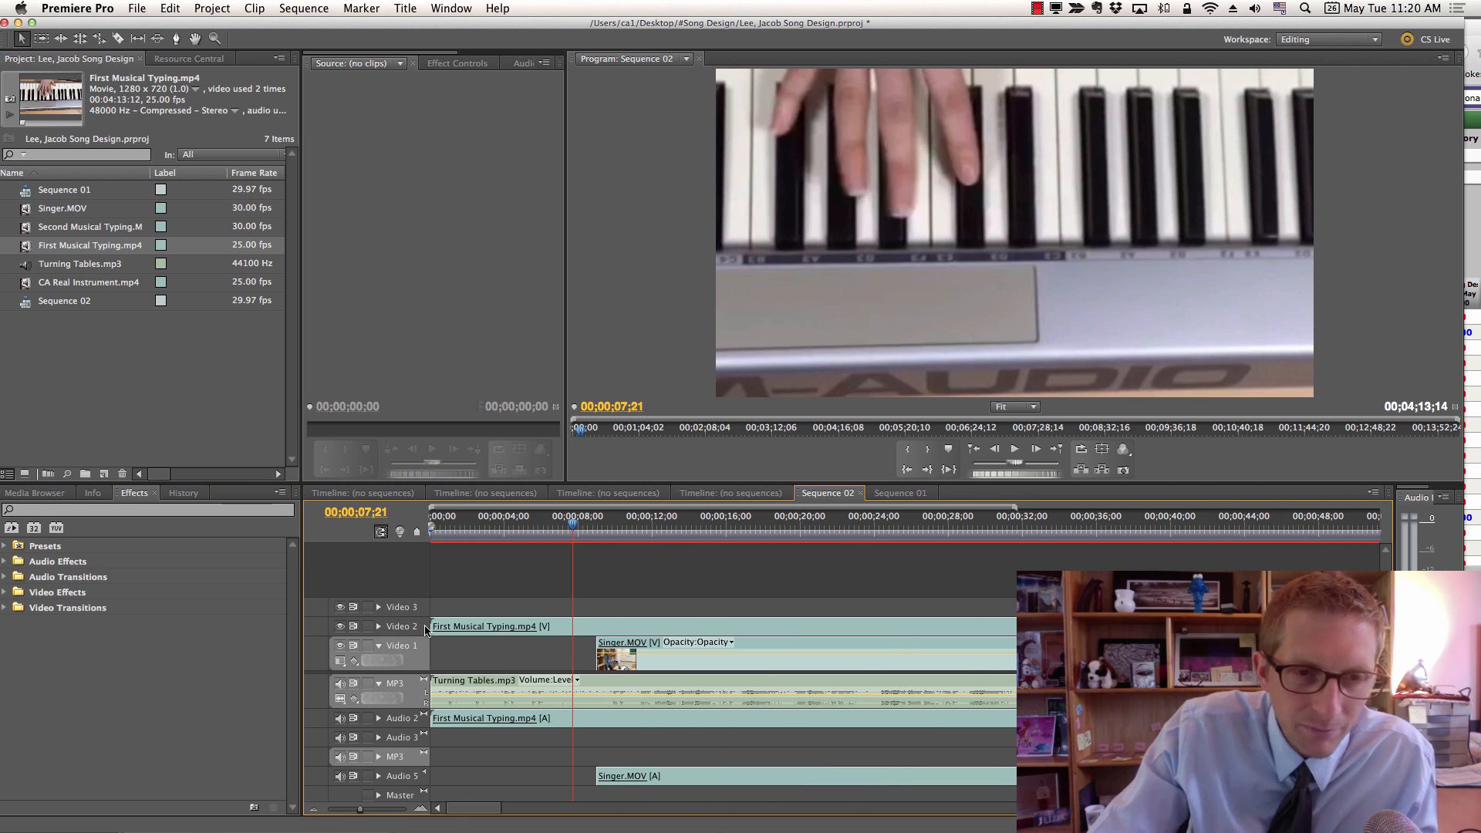
drag(570, 534, 387, 529)
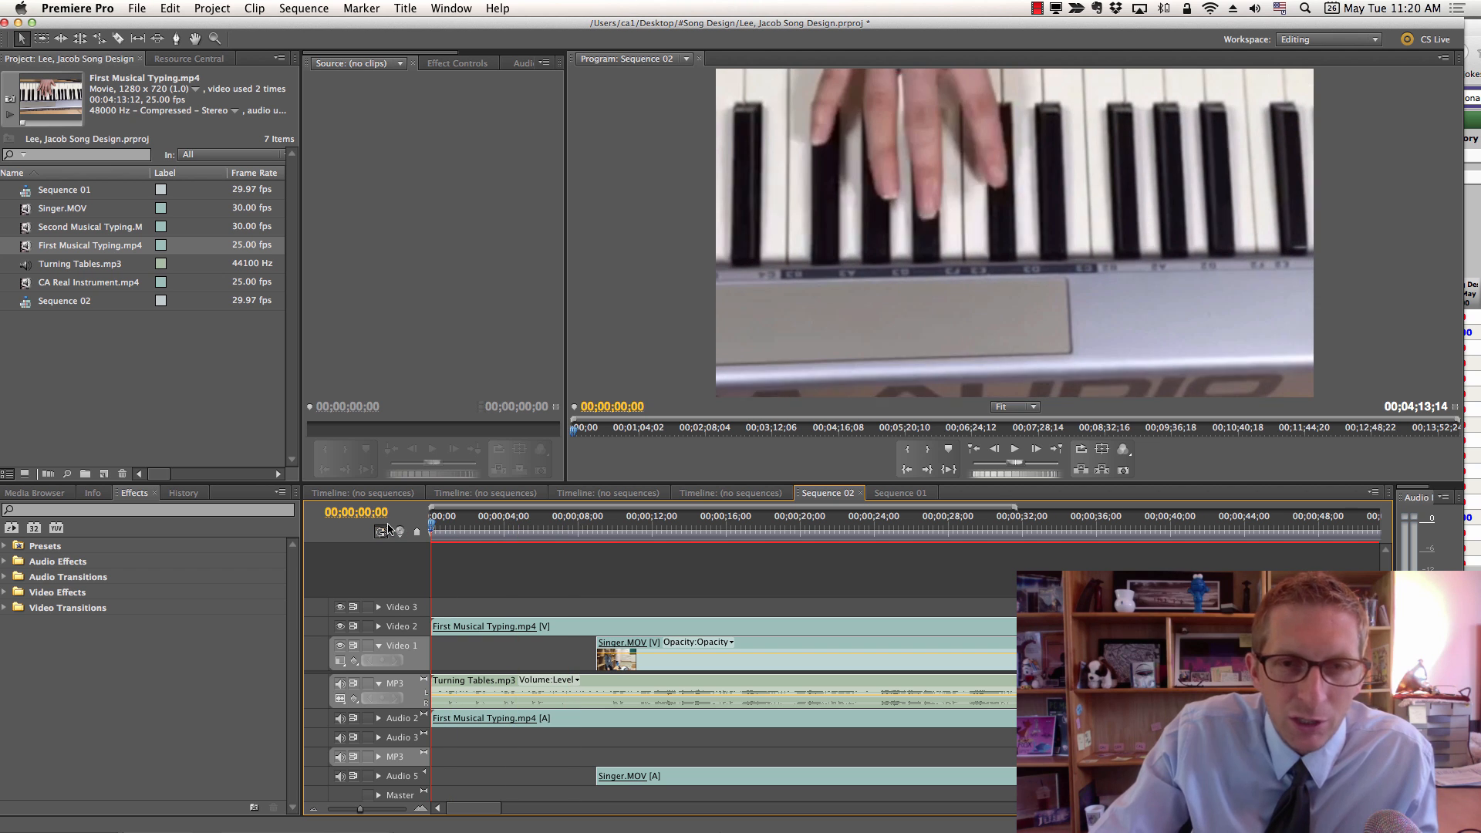
key(space)
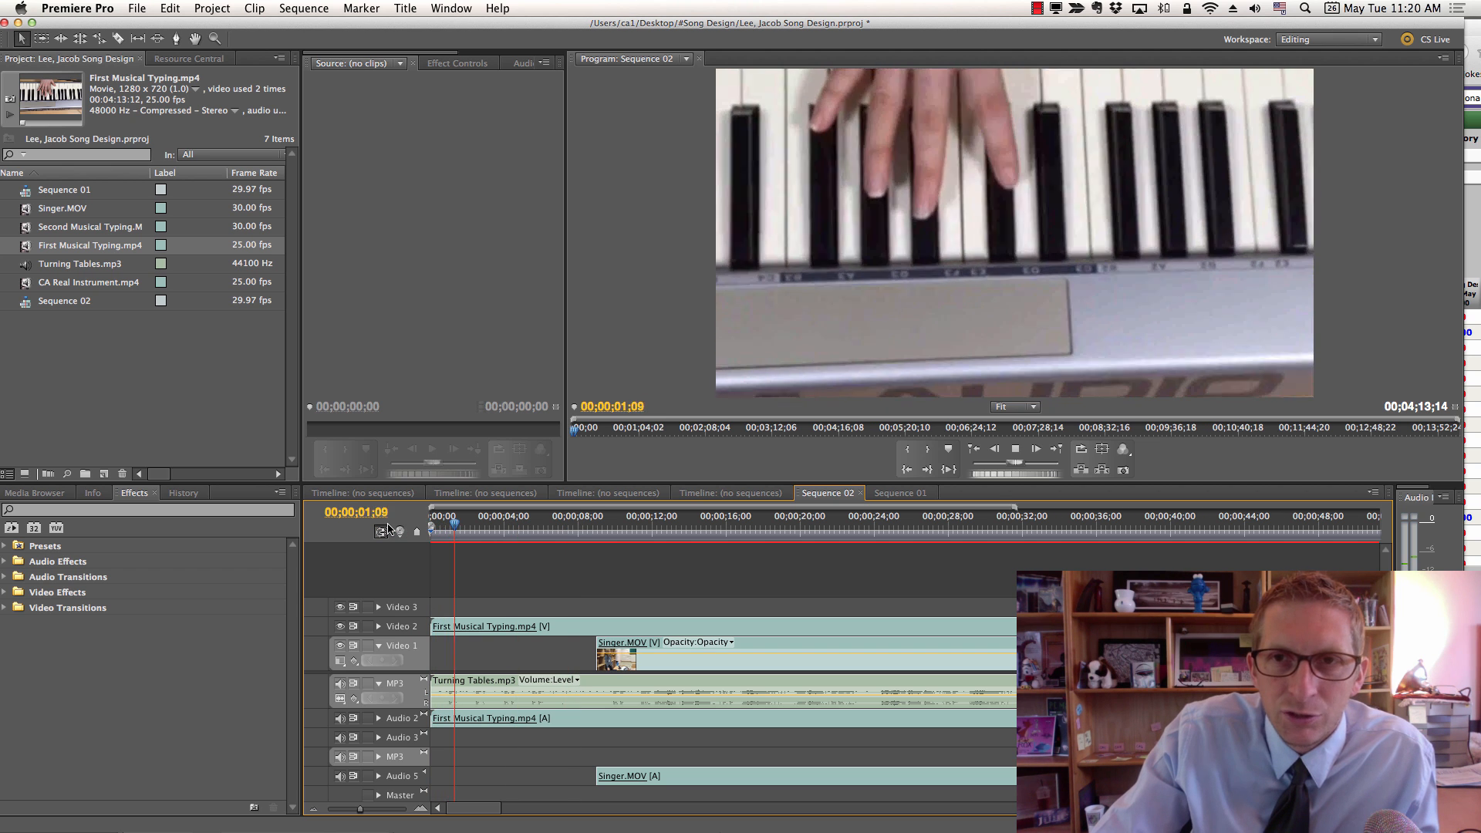
Reposition the piano video in the Program monitor, moving it top-left and enlarging it.
click(824, 303)
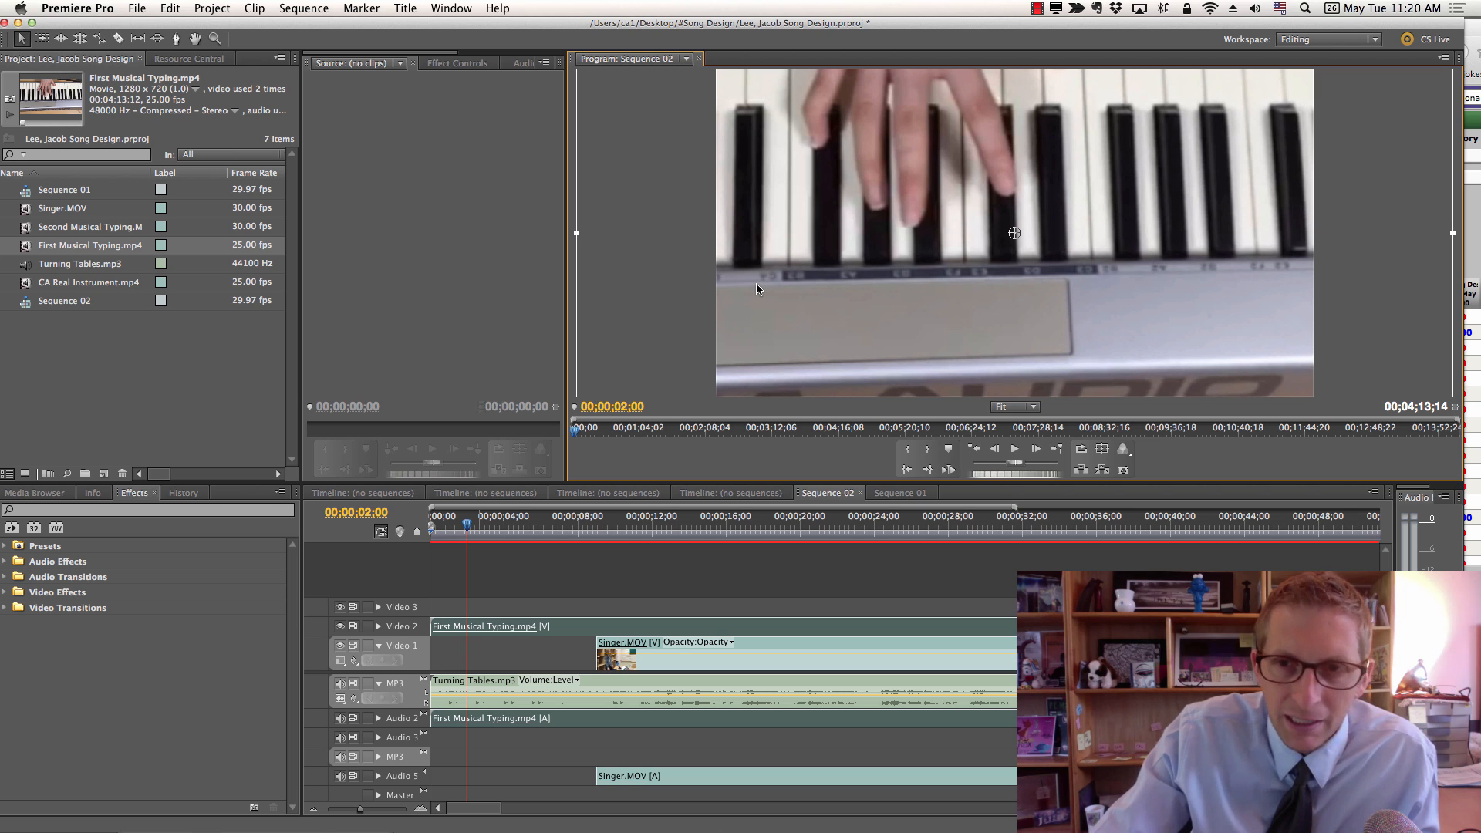
key(Left)
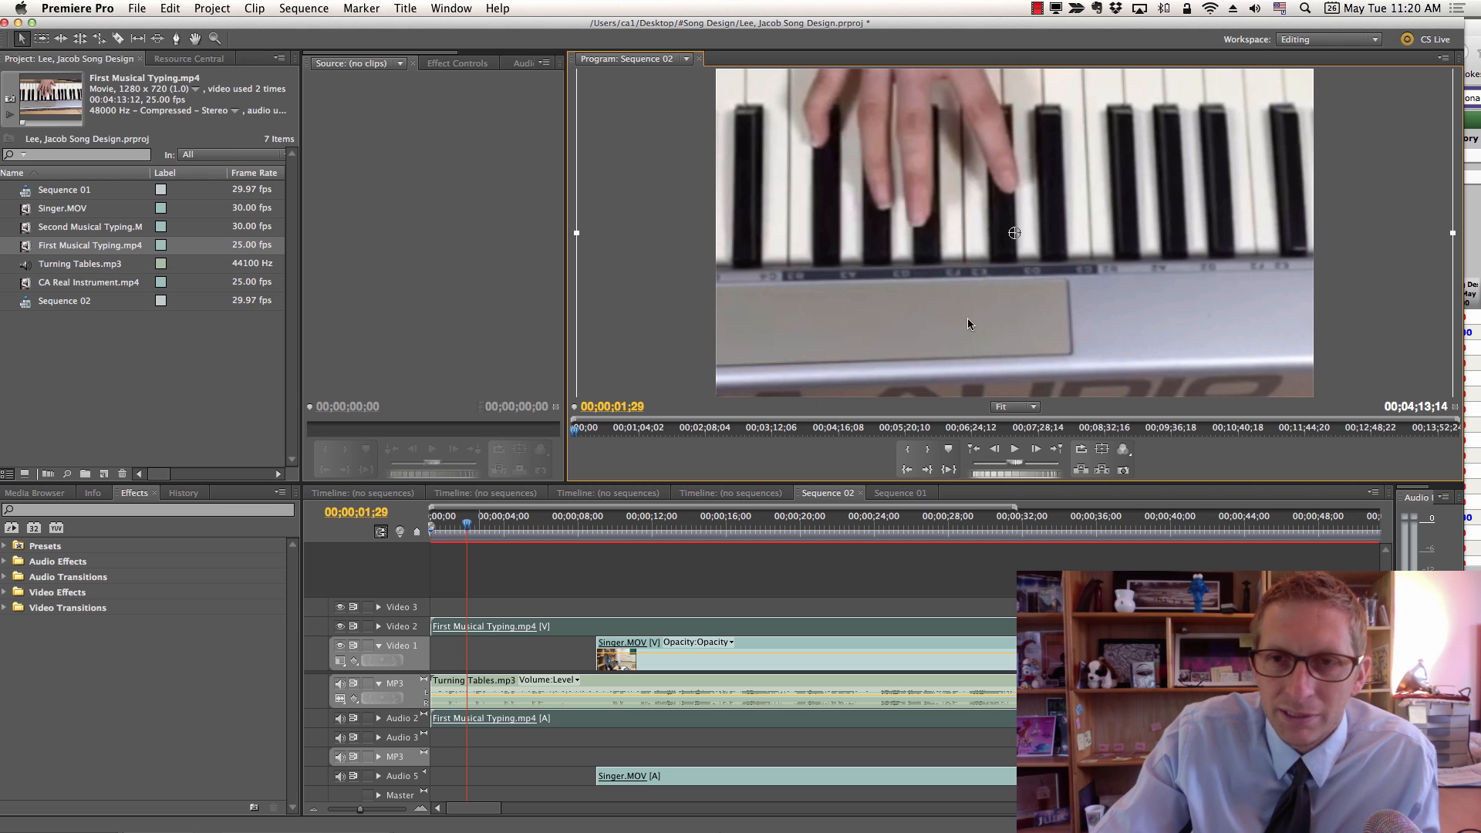
drag(841, 240, 925, 396)
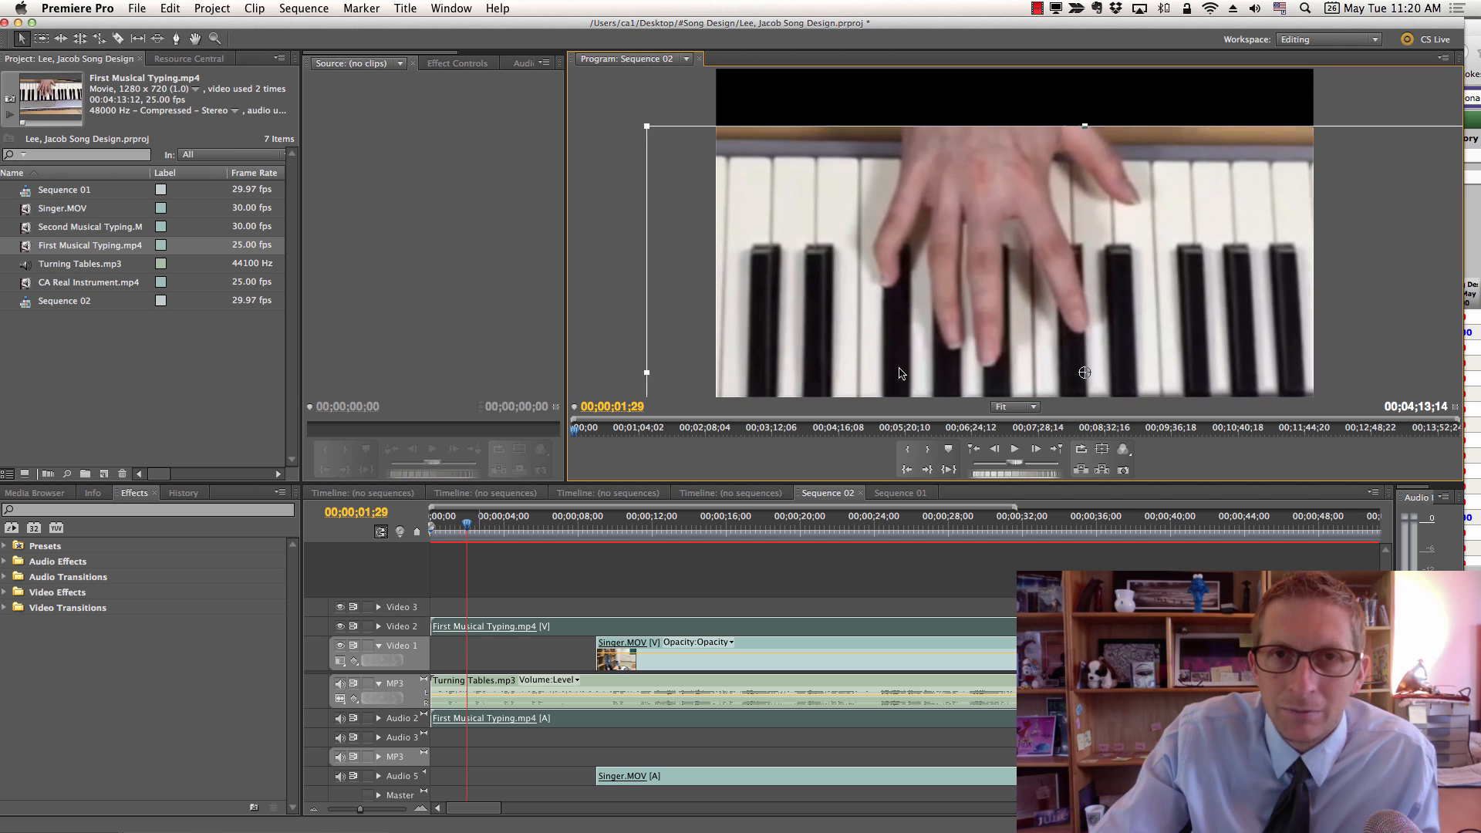
drag(657, 144, 902, 265)
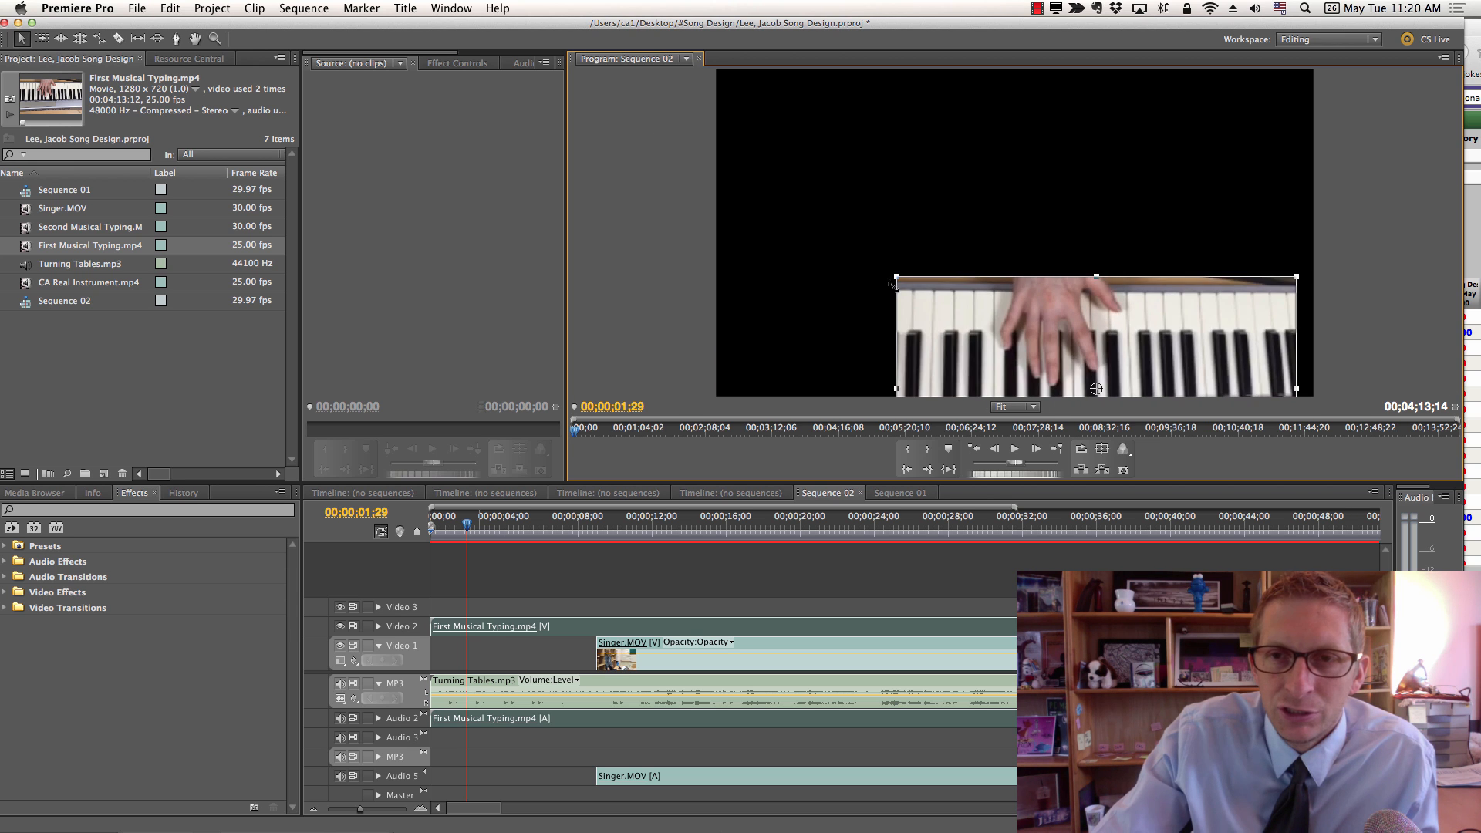
drag(983, 324, 752, 131)
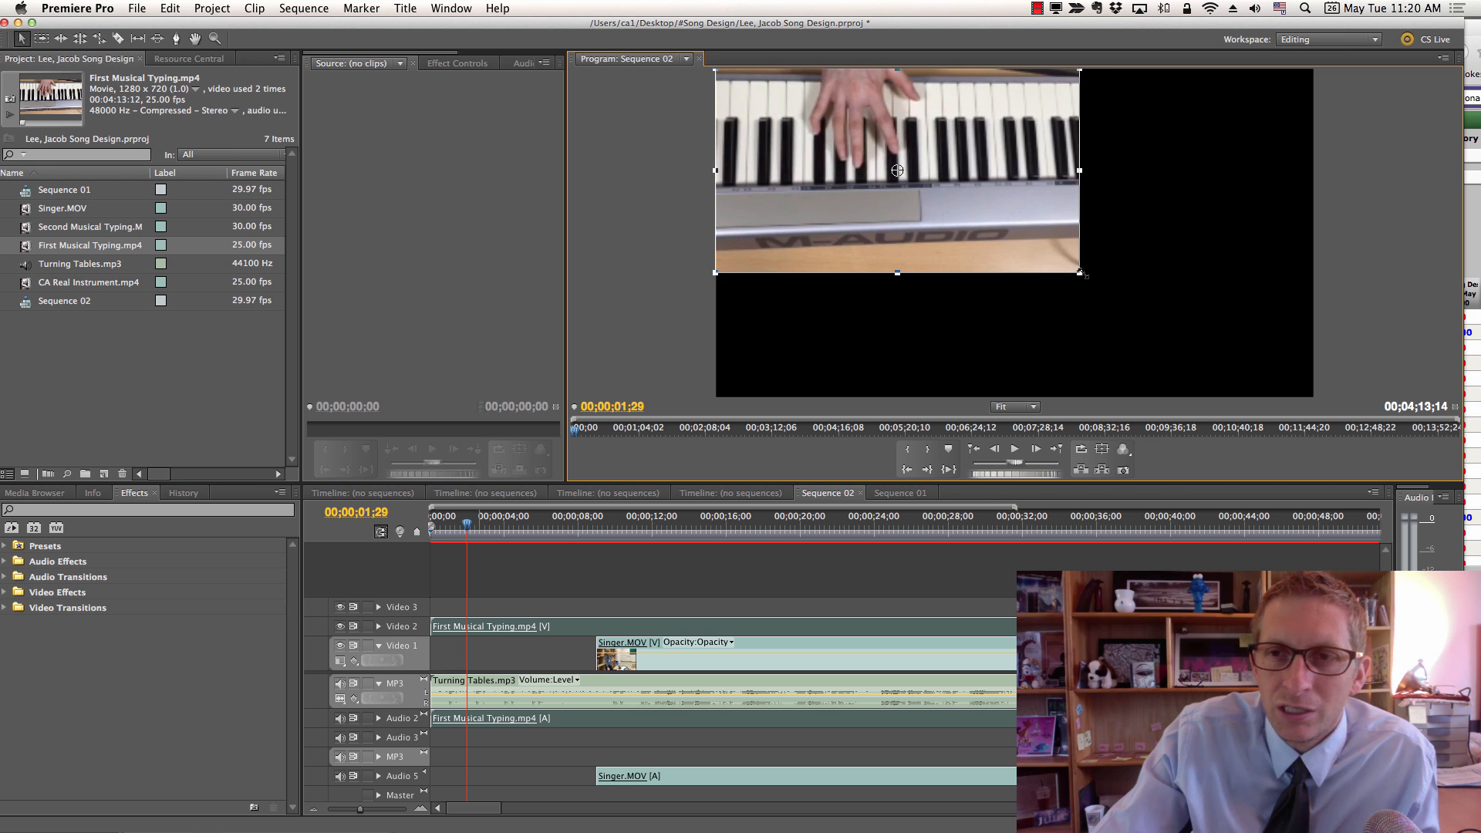
drag(1082, 273, 1205, 347)
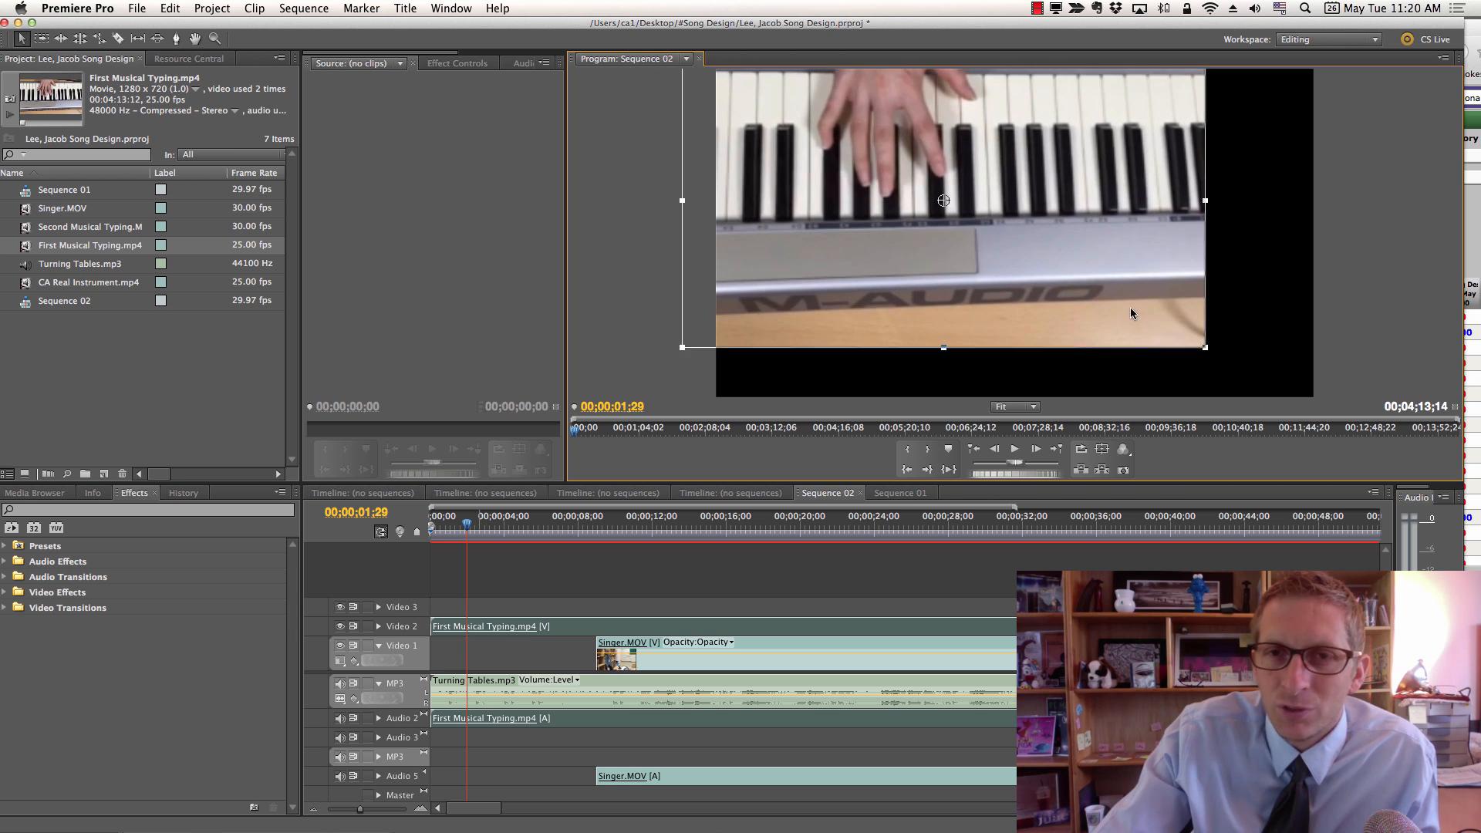
drag(1129, 307, 1167, 324)
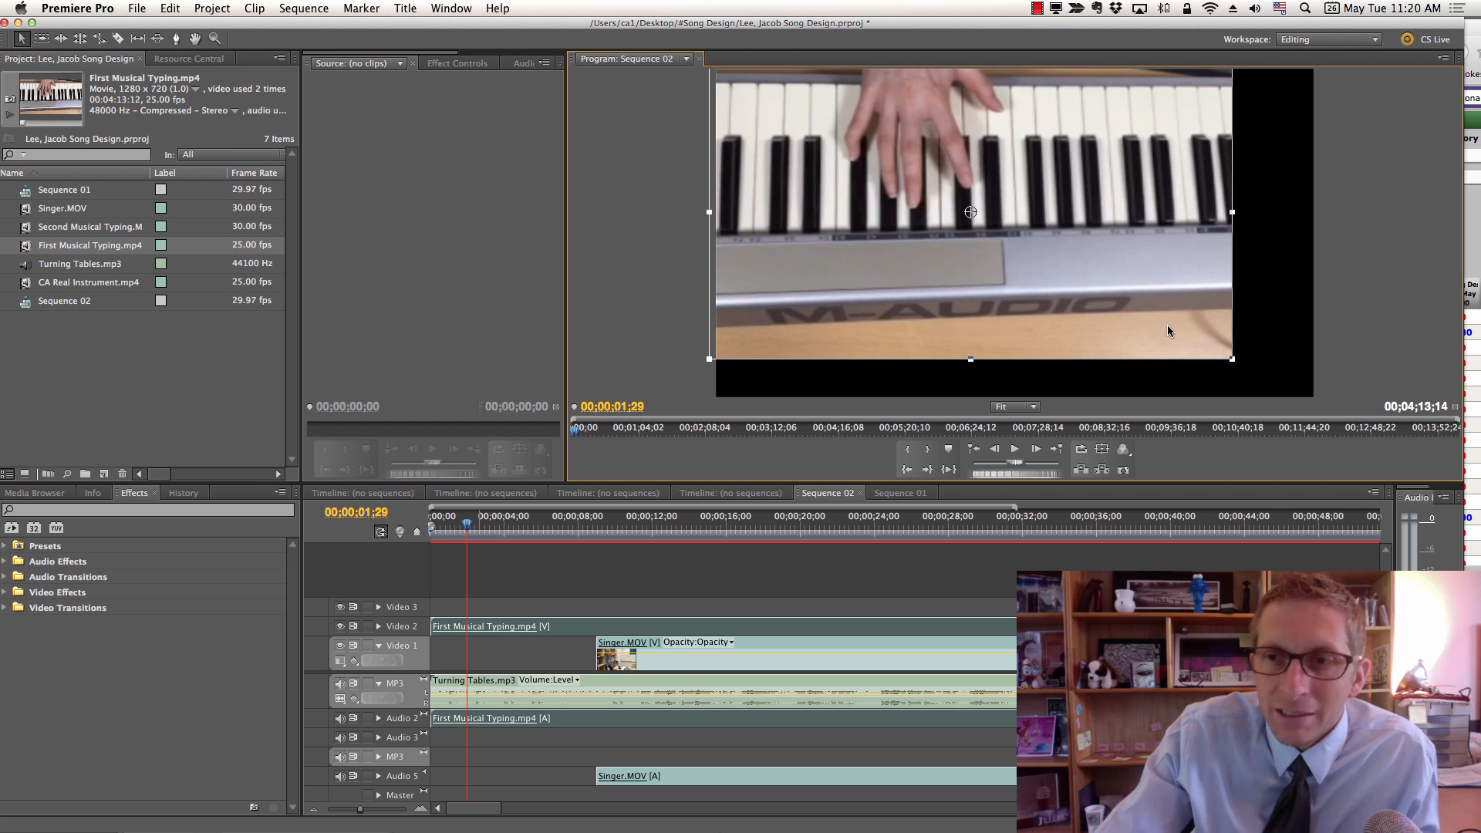
Stretch the piano video to fill the frame, nudge it down, and return to just under one second.
drag(1232, 357, 1261, 374)
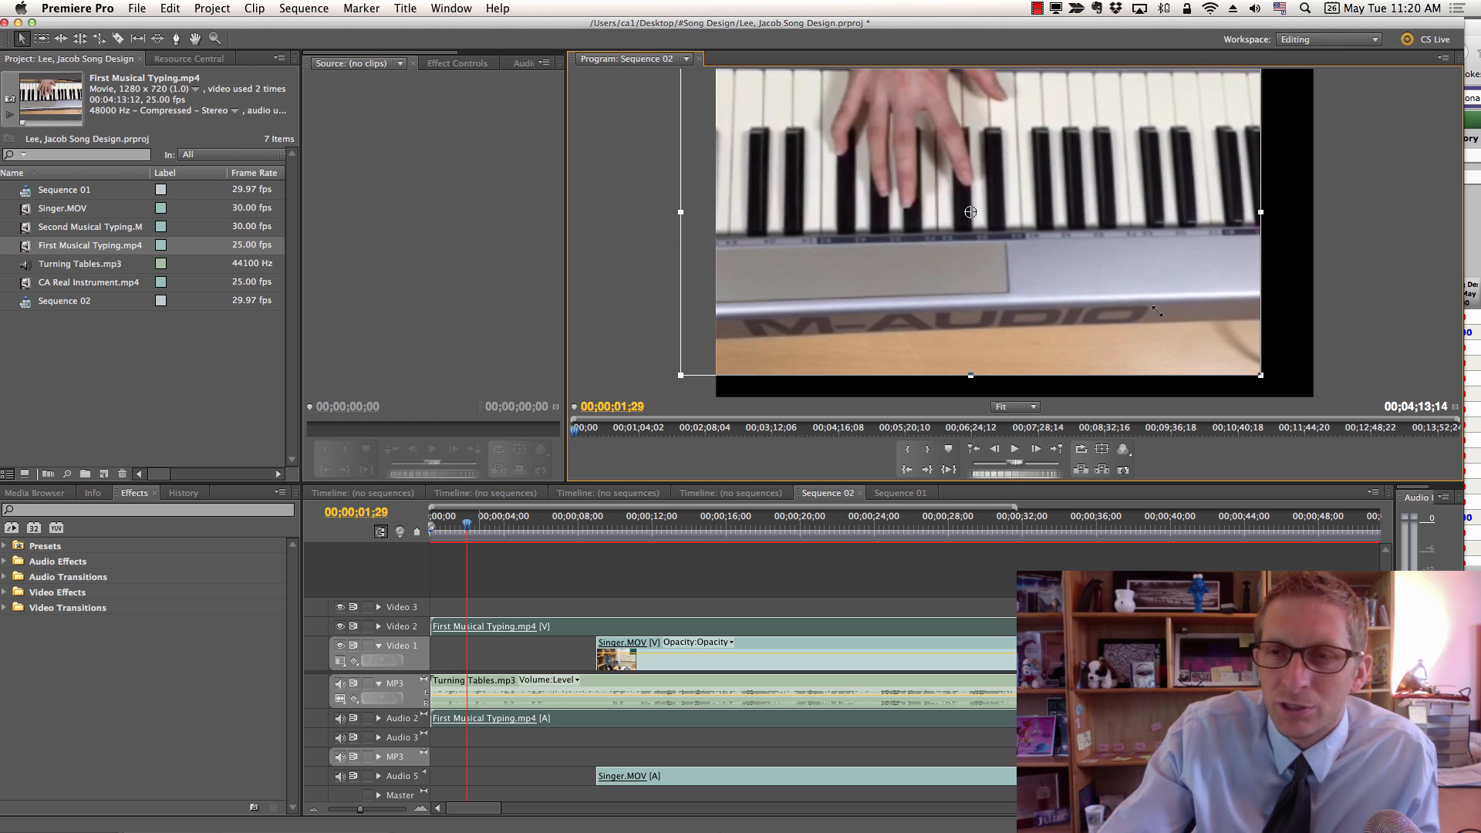
drag(1157, 311, 1182, 333)
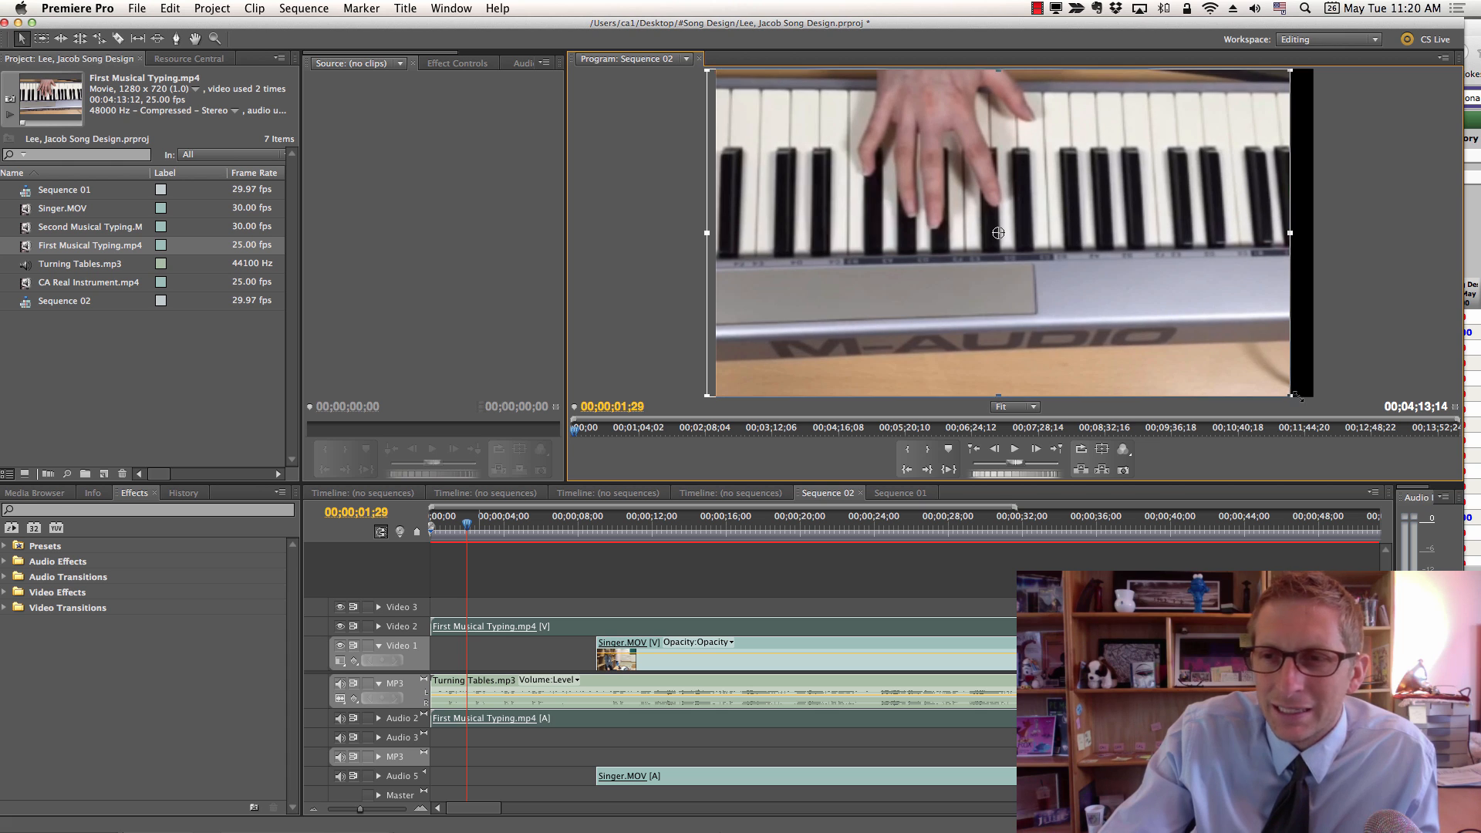
drag(1291, 394, 1260, 372)
key(Down)
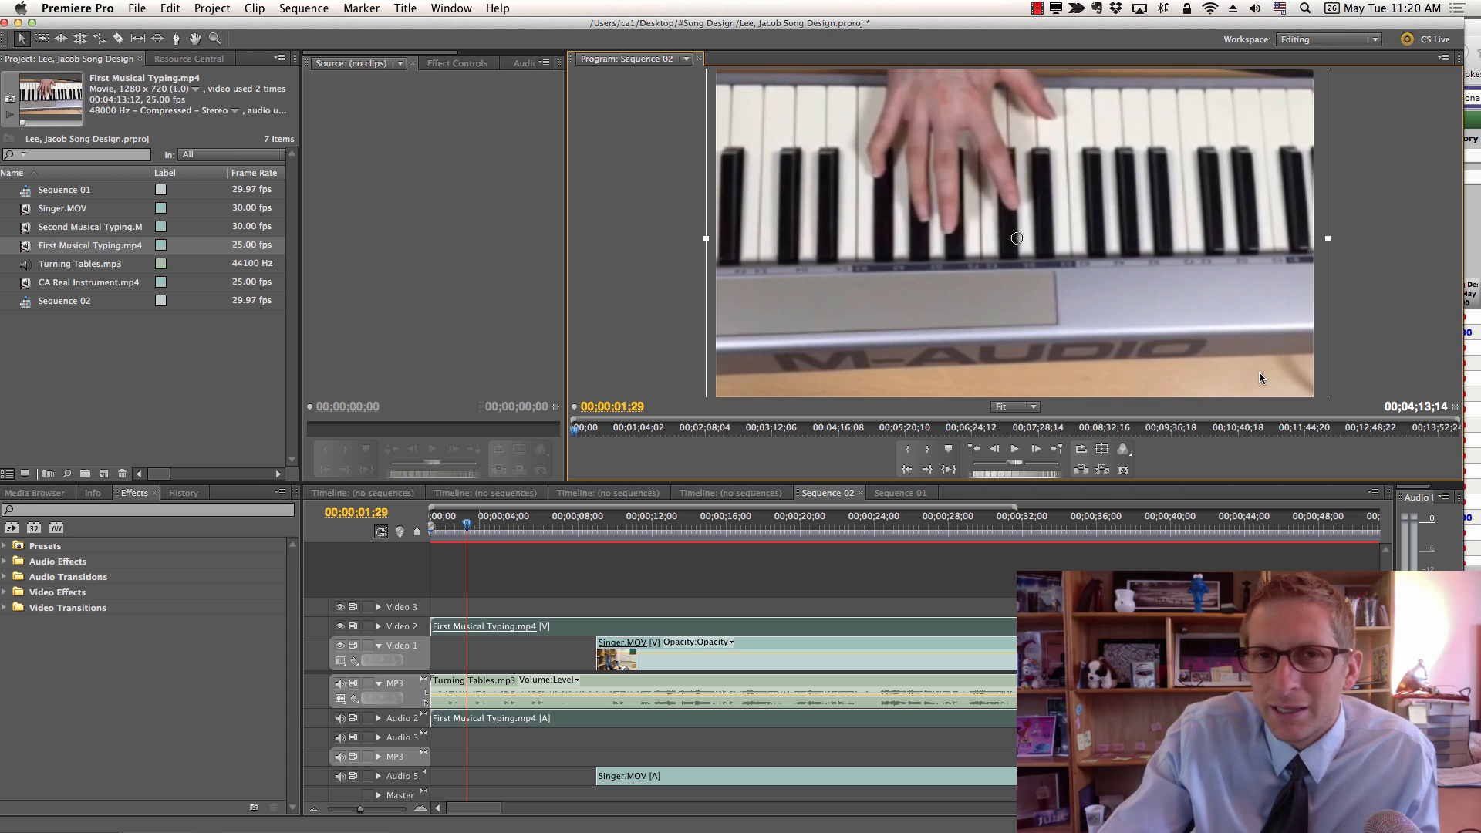
key(Down)
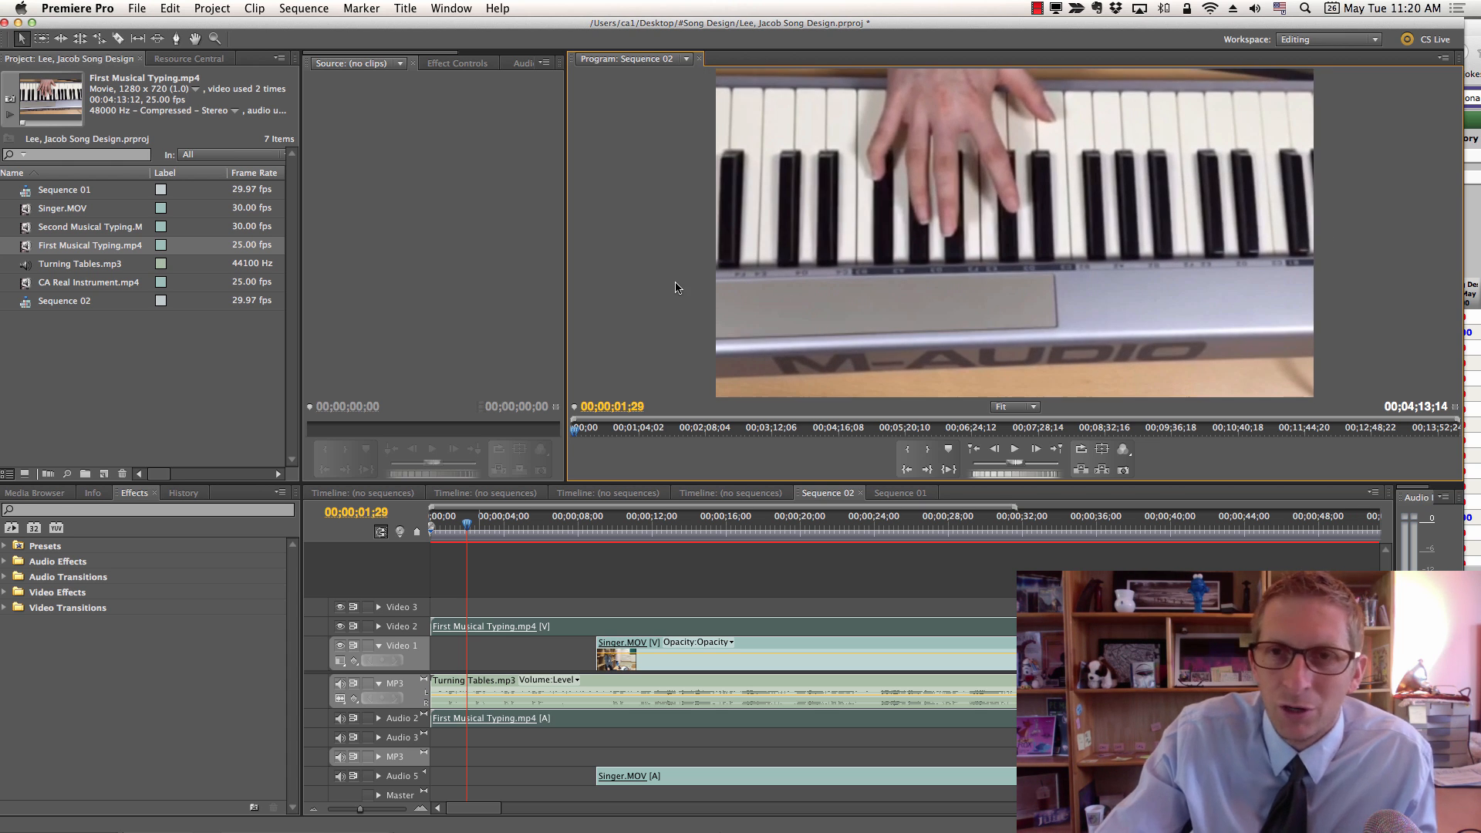
click(448, 500)
drag(456, 530, 447, 530)
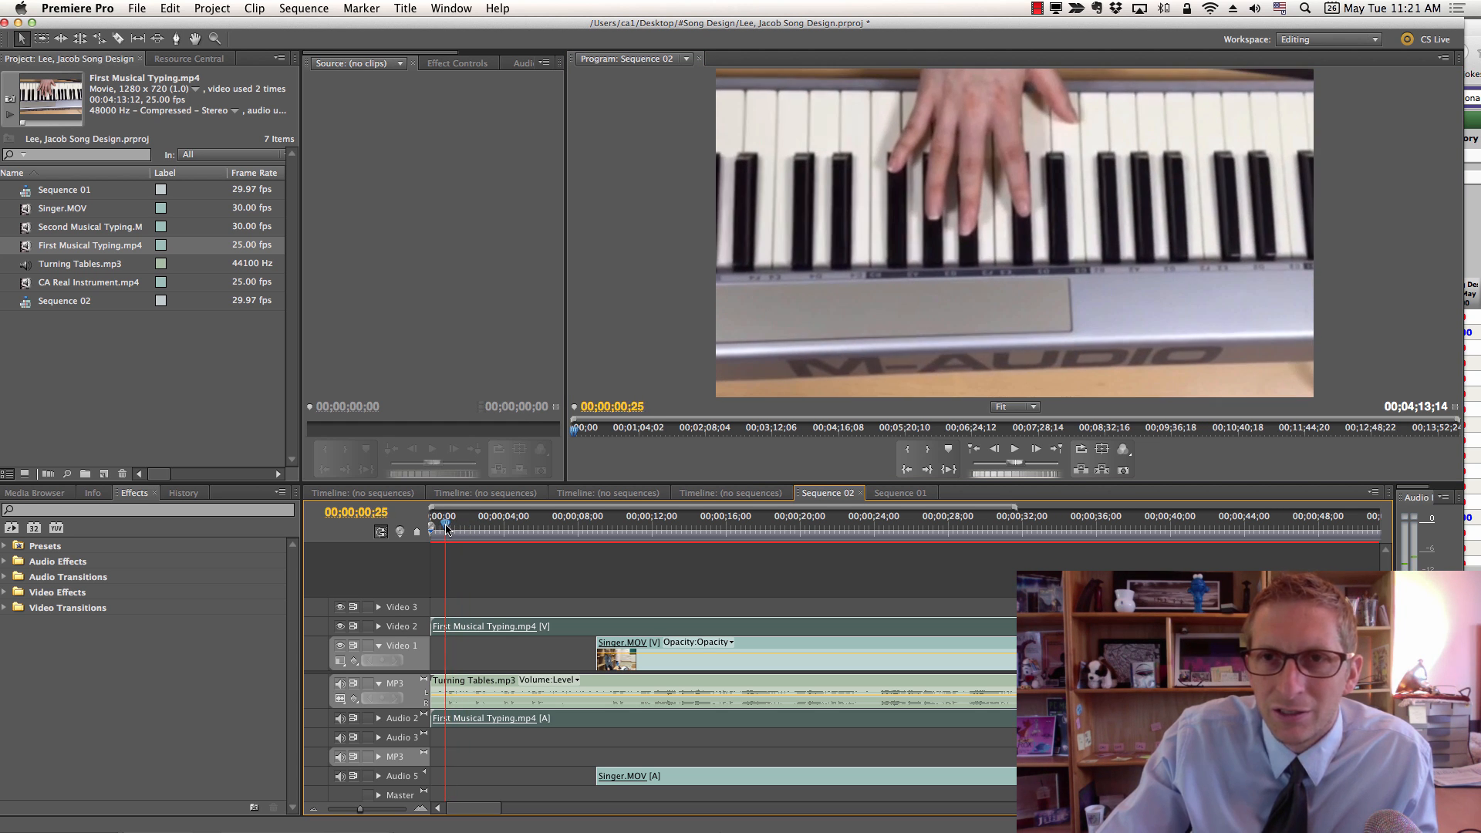
click(449, 626)
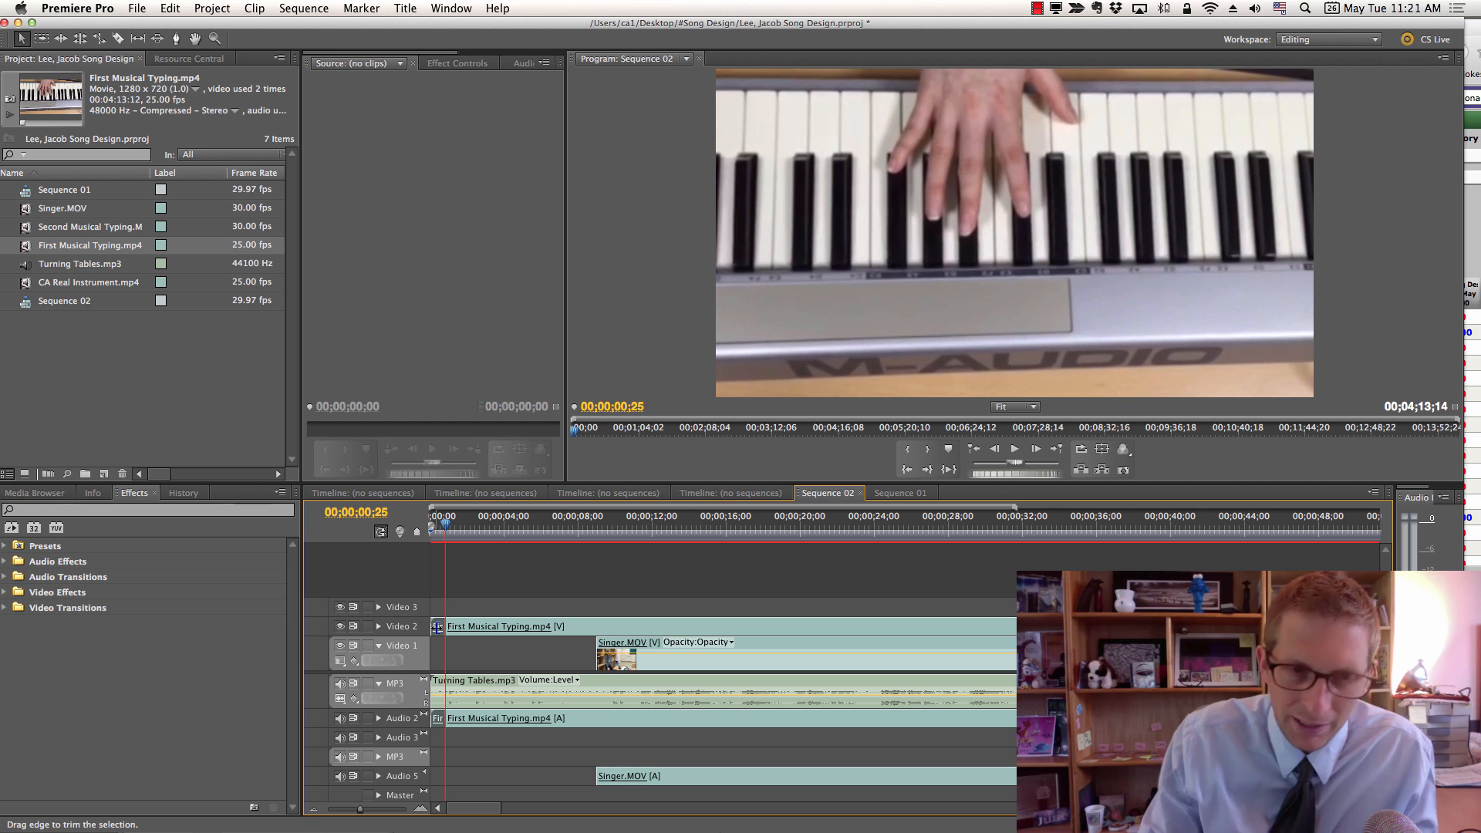
key(Delete)
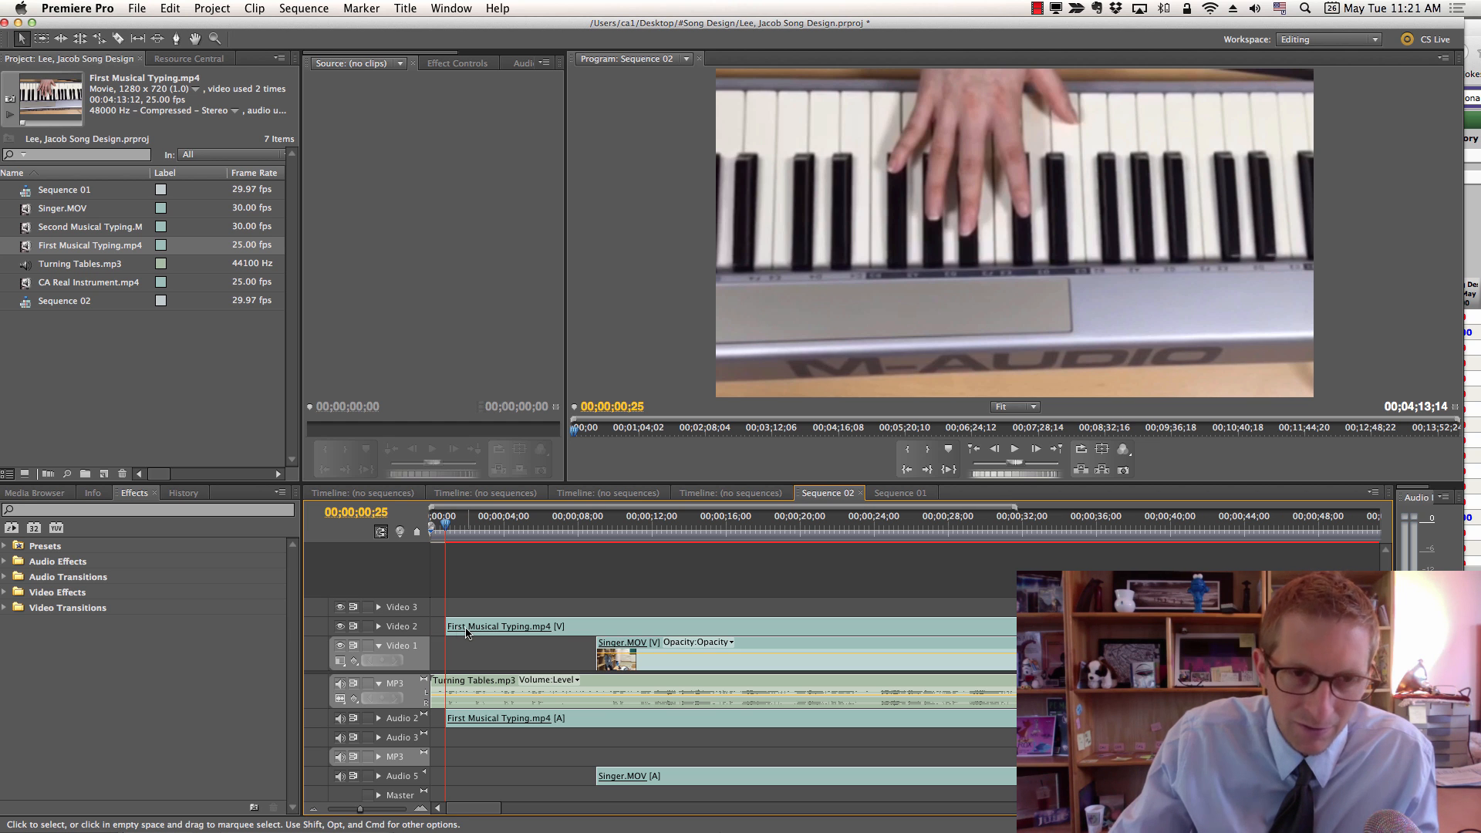
drag(467, 633, 458, 630)
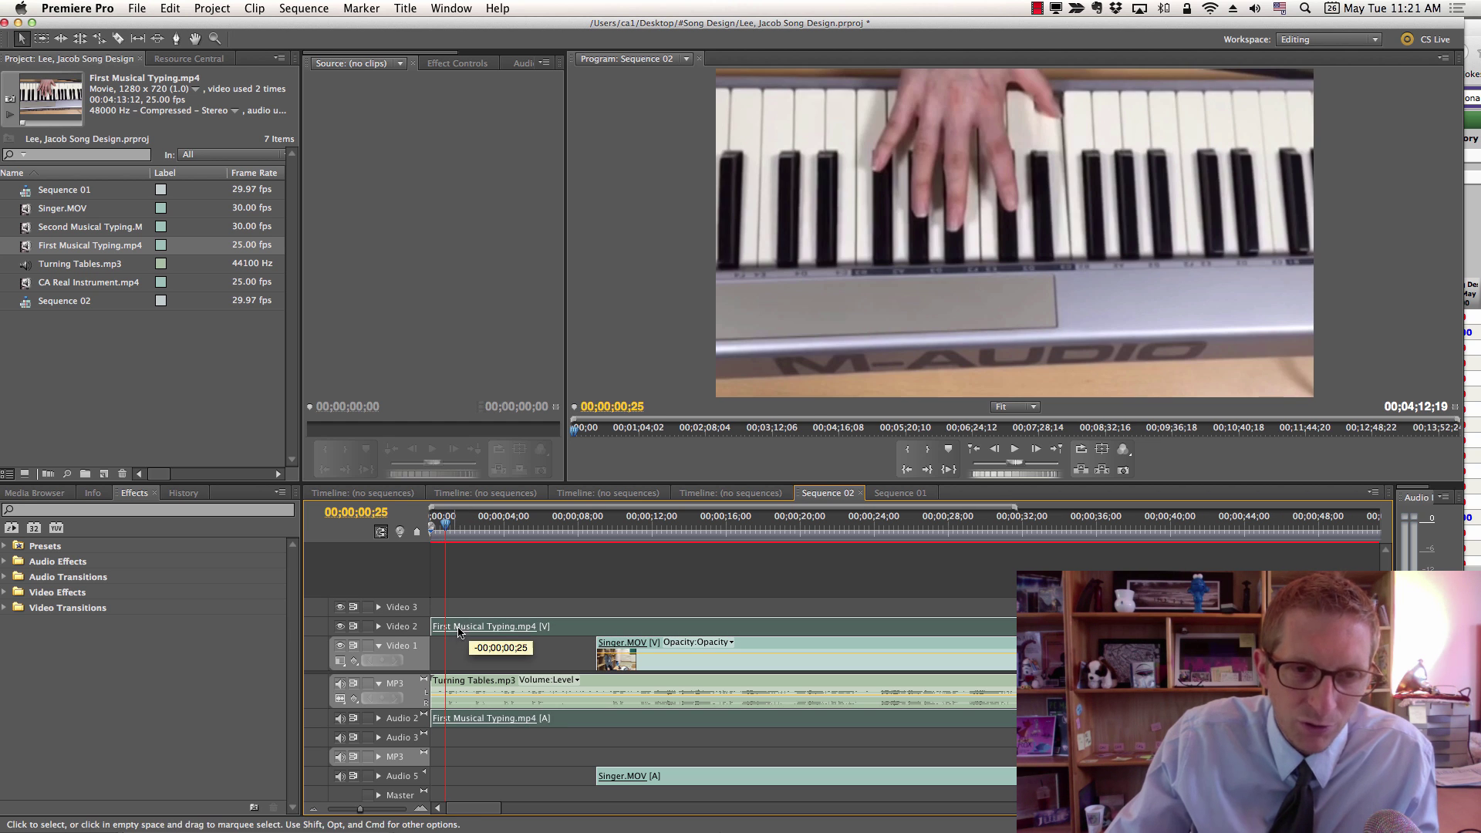
click(449, 531)
key(space)
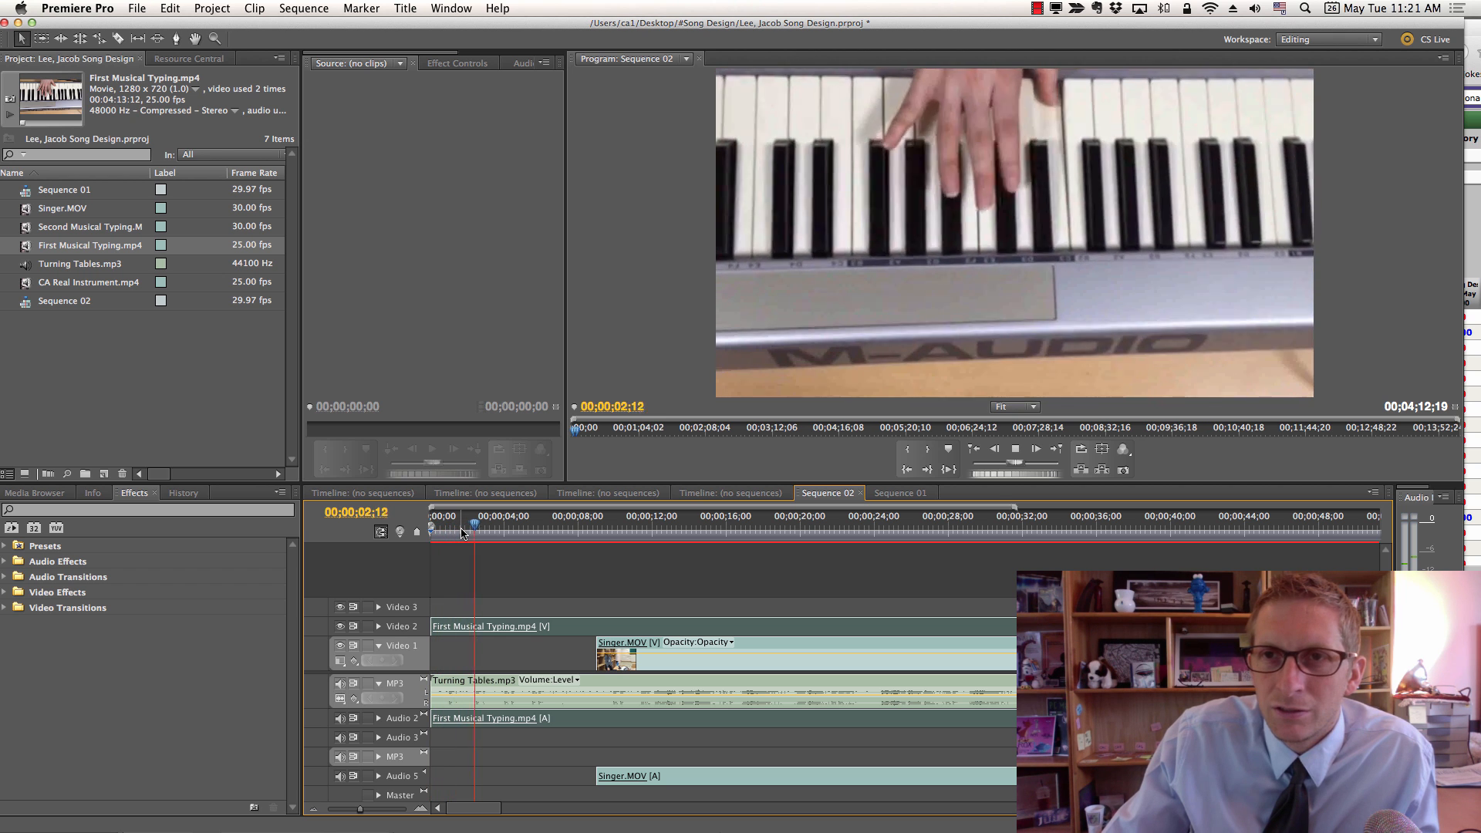
key(space)
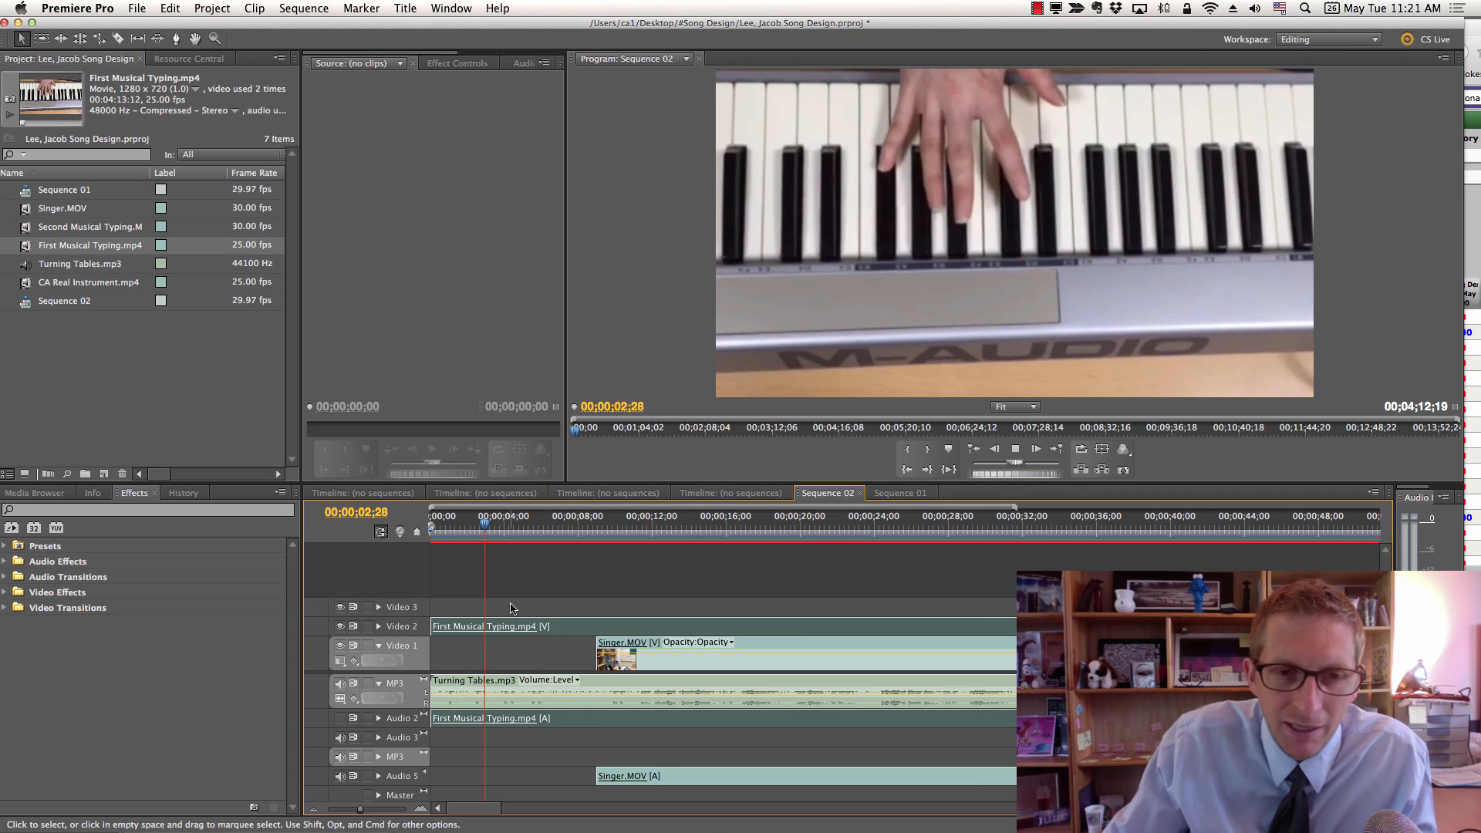
key(space)
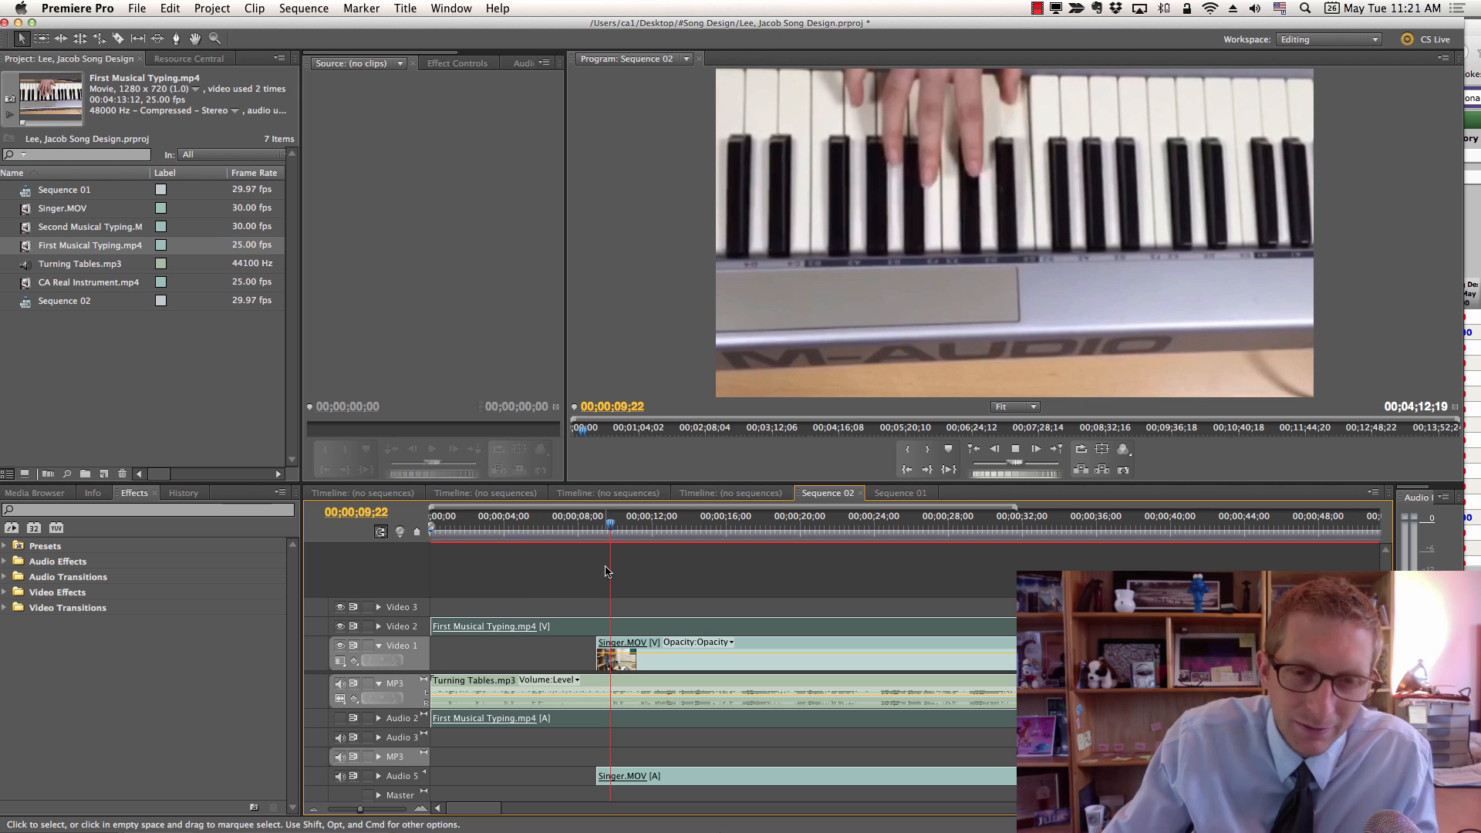
Razor the First Musical Typing clip at 00;00;09;00 and select its later piece in the Program monitor.
drag(614, 530, 608, 529)
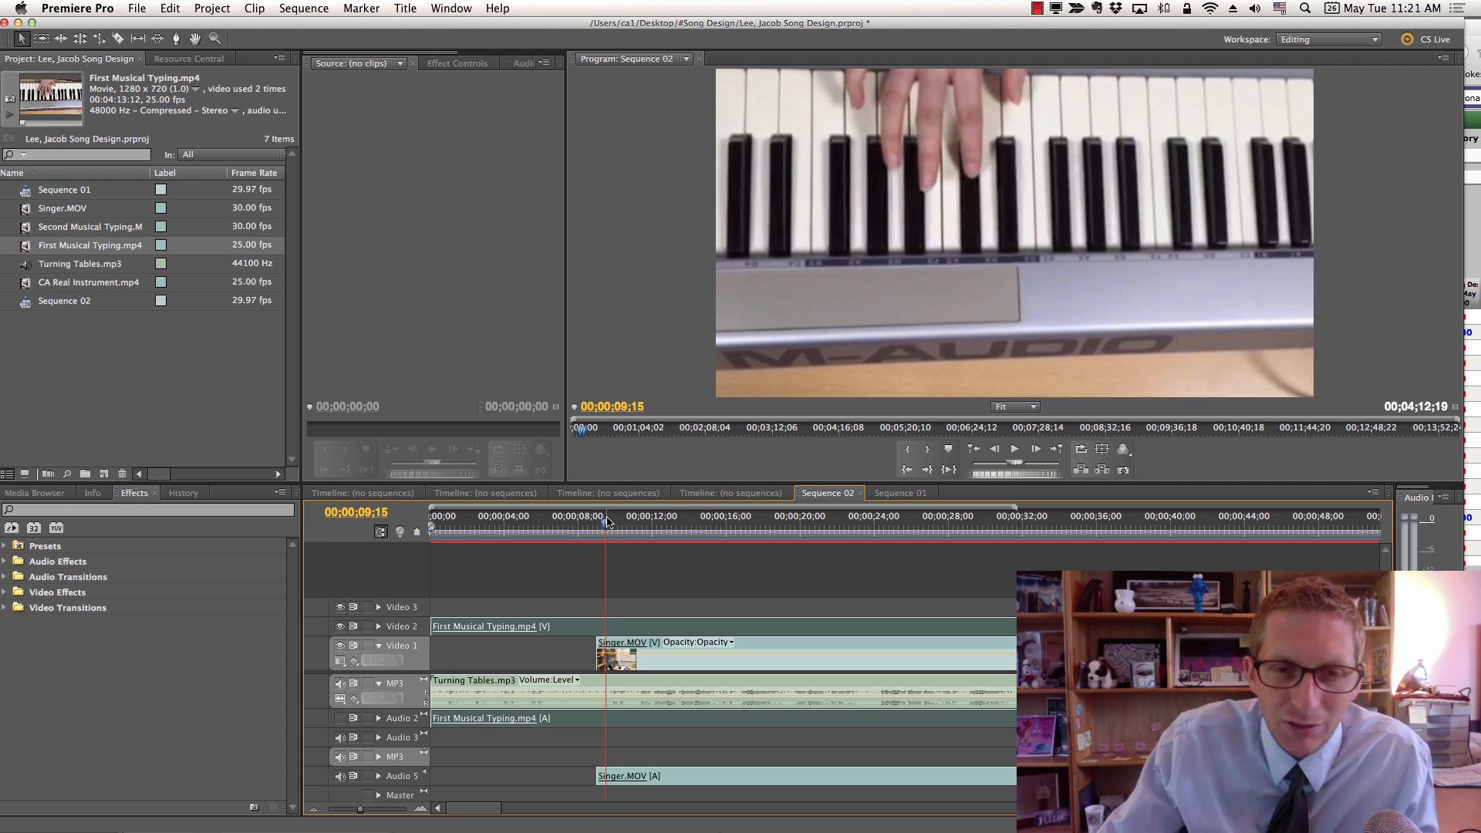
drag(606, 524, 595, 528)
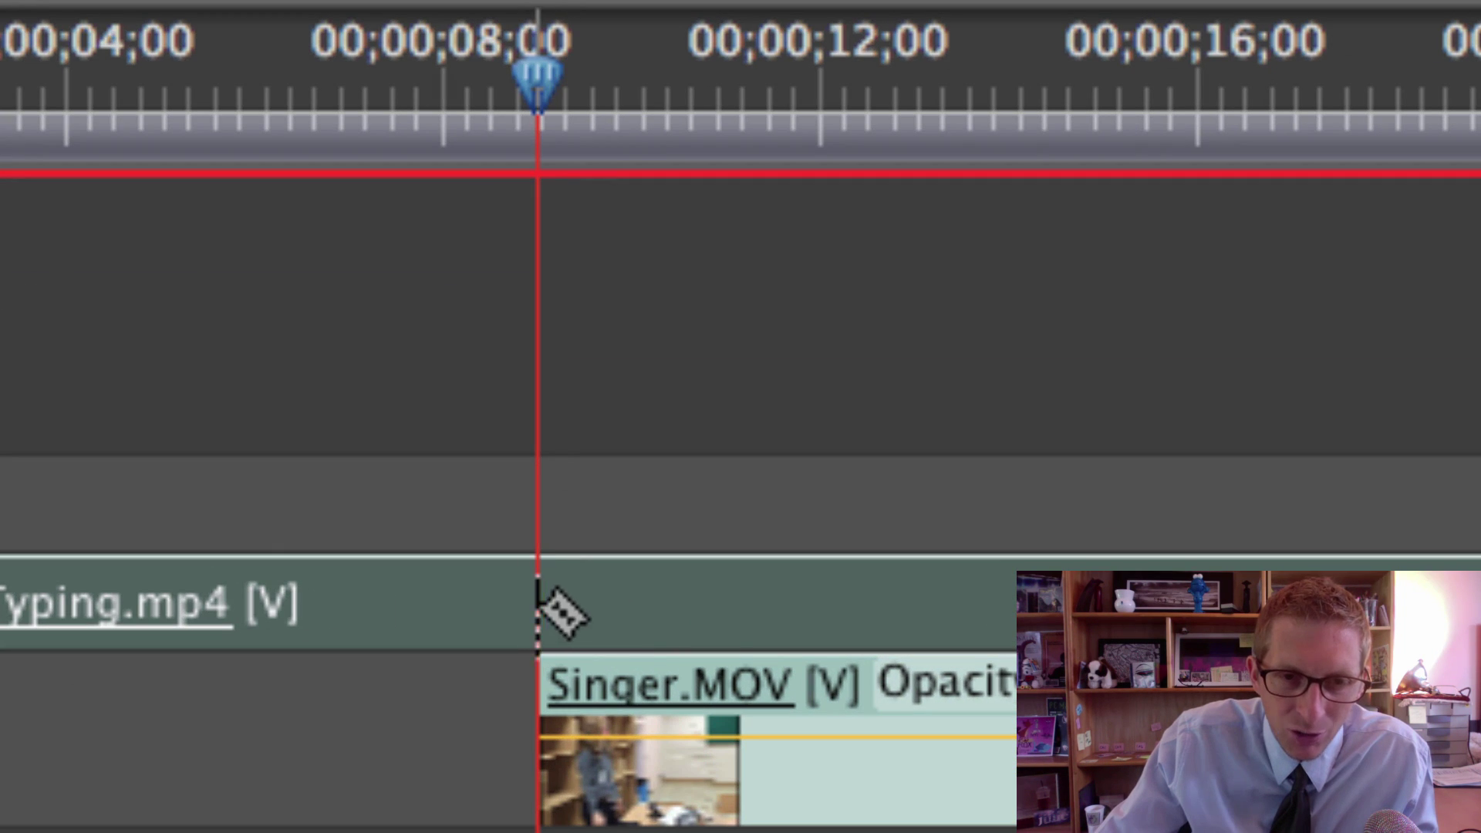
click(544, 608)
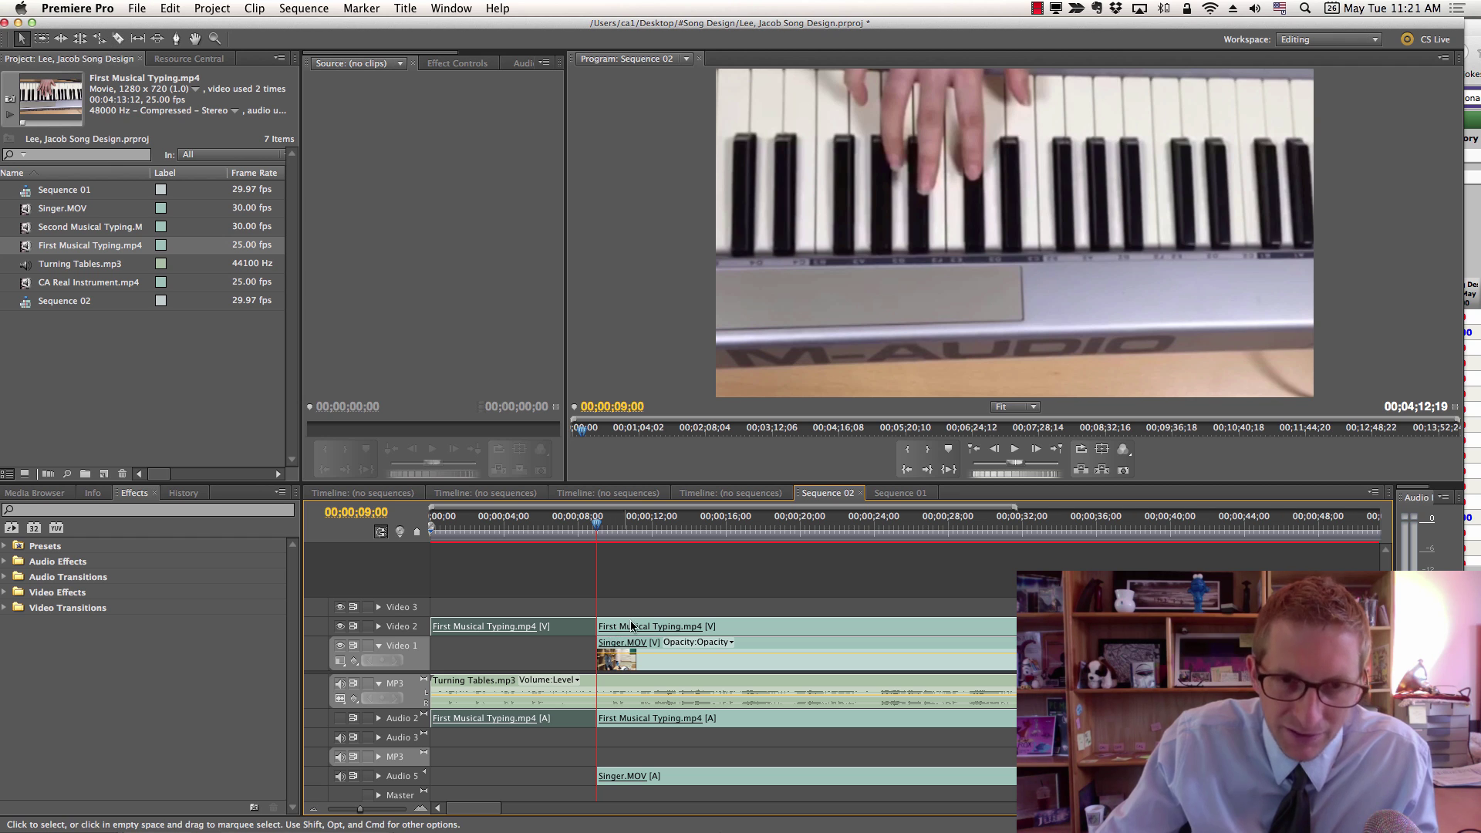
click(636, 629)
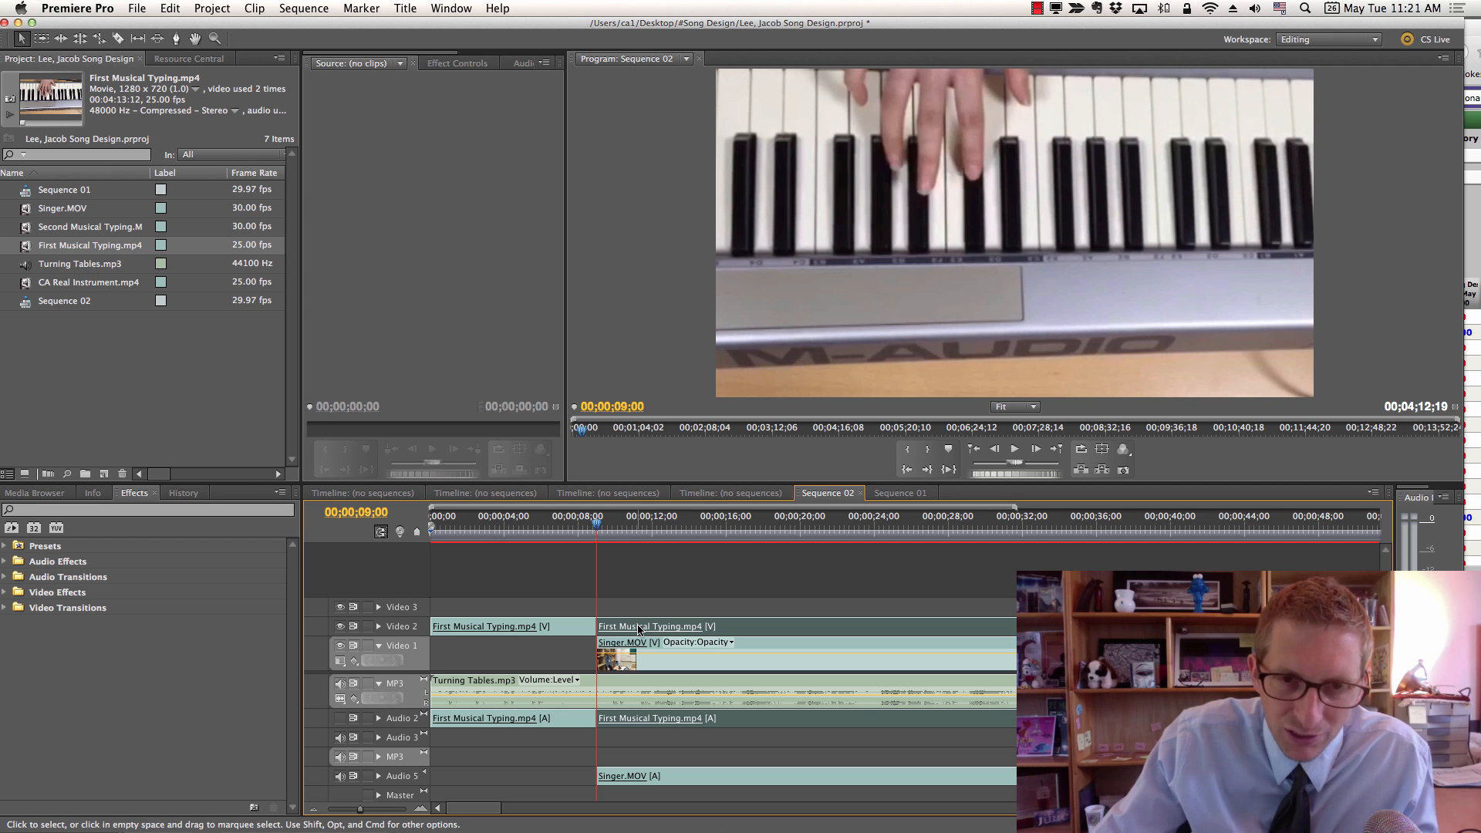
click(1055, 312)
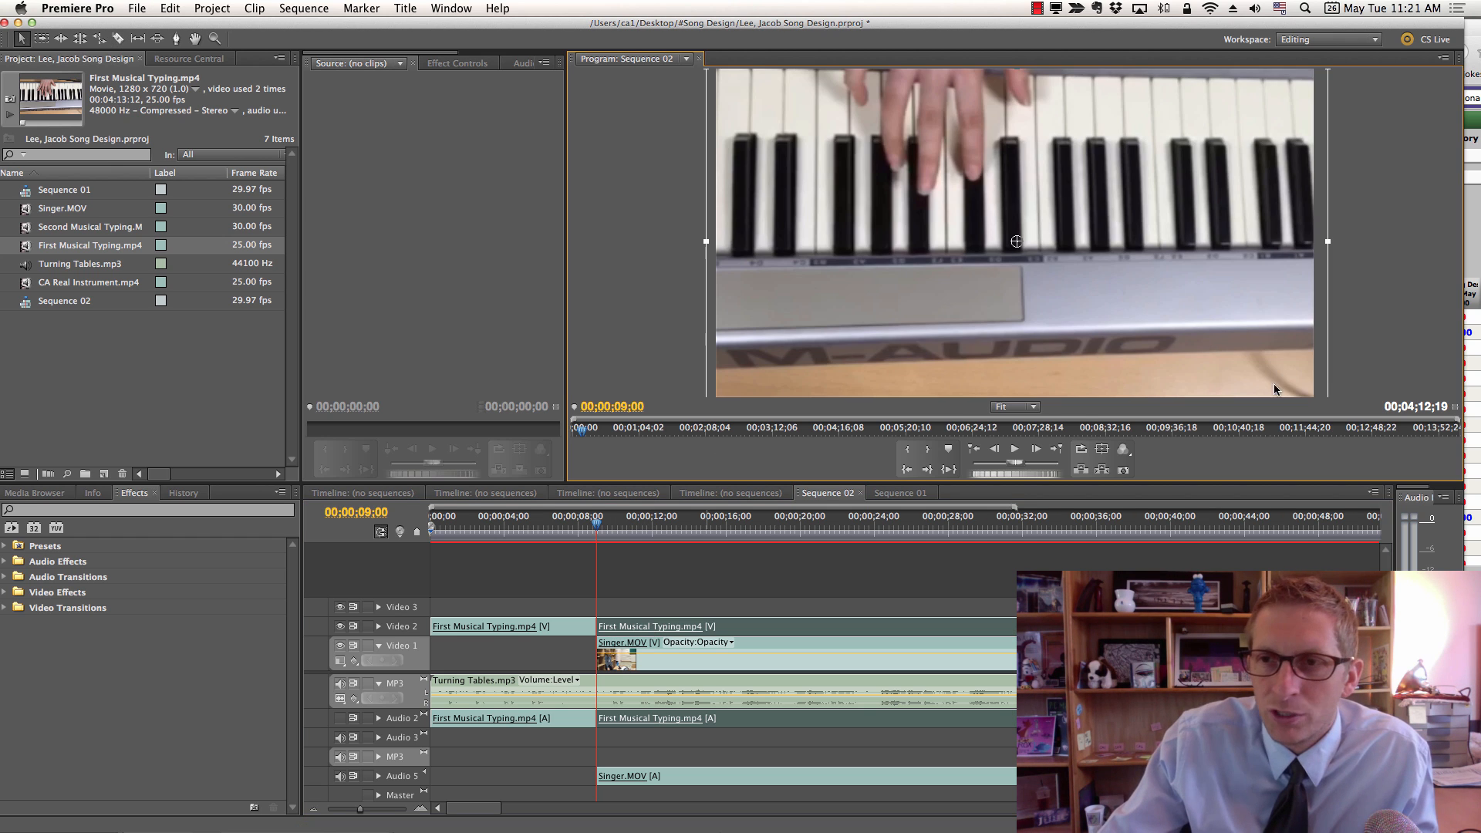
Shrink the piano footage into the lower-right corner and enlarge the singer toward the left.
mouse_move(1325, 116)
mouse_down()
mouse_move(1278, 107)
mouse_move(1091, 249)
mouse_up()
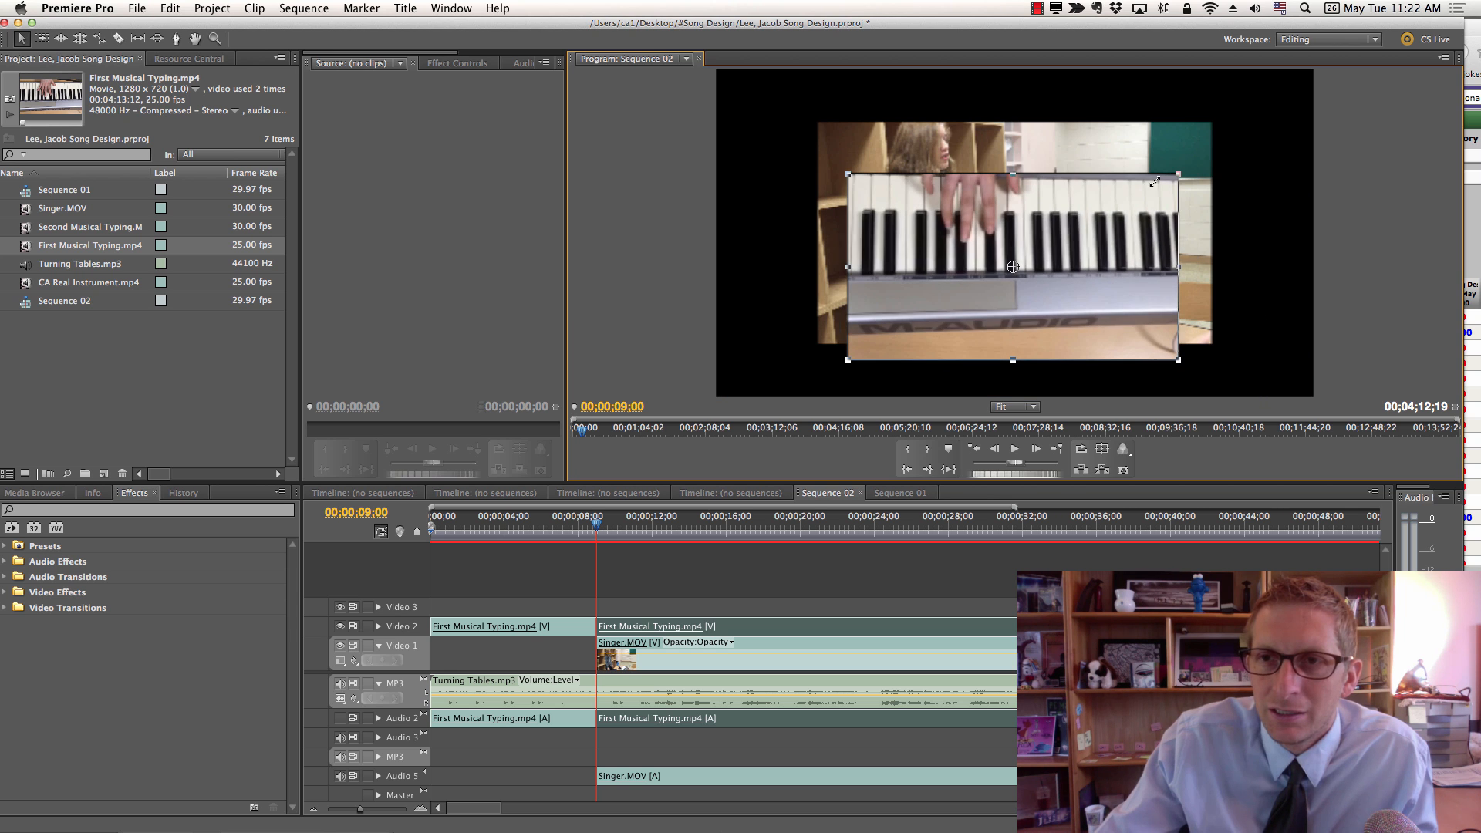
drag(1043, 315, 1195, 372)
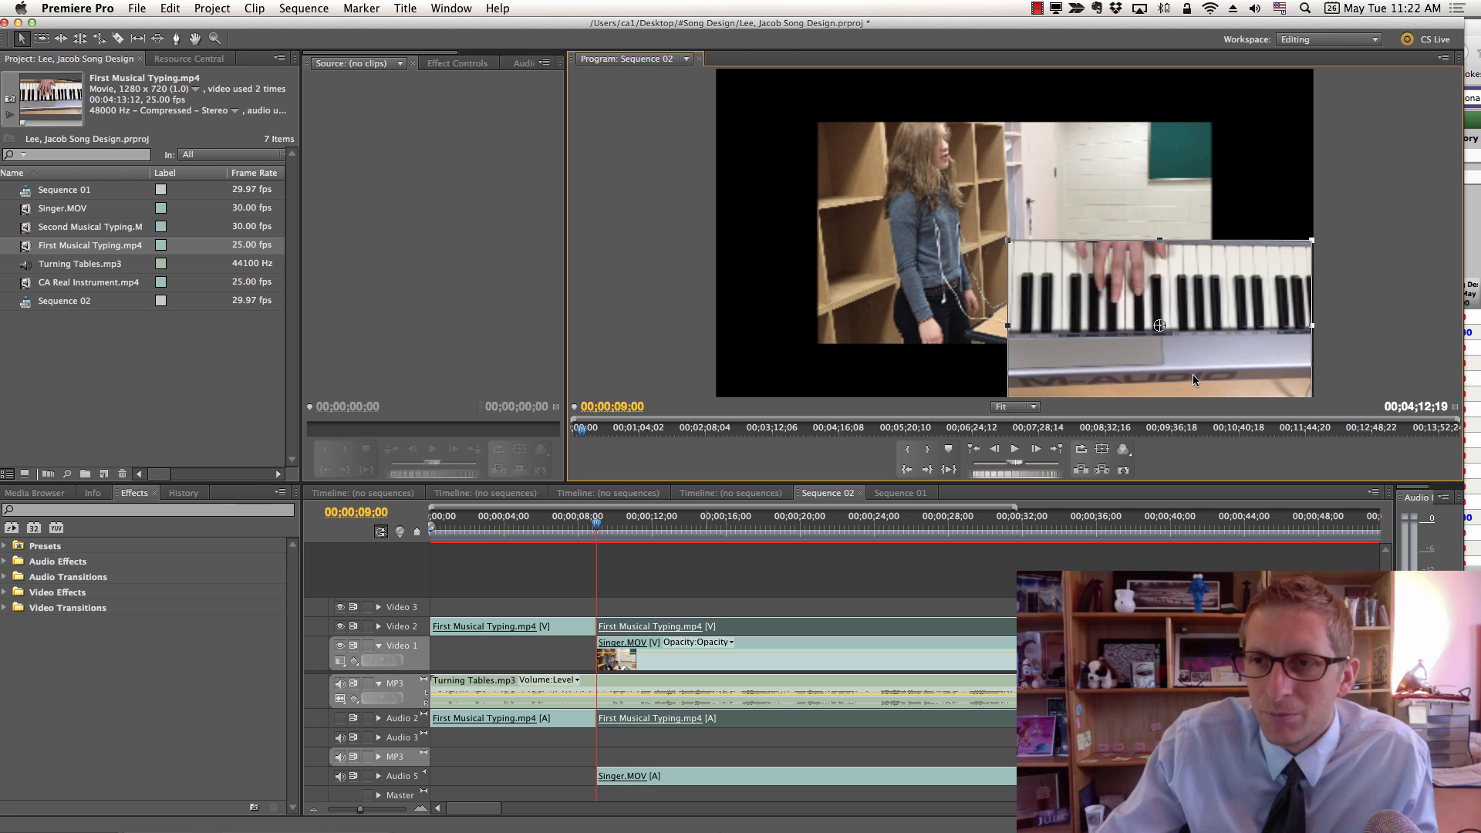
mouse_move(919, 215)
mouse_down()
mouse_move(812, 166)
mouse_move(834, 171)
mouse_up()
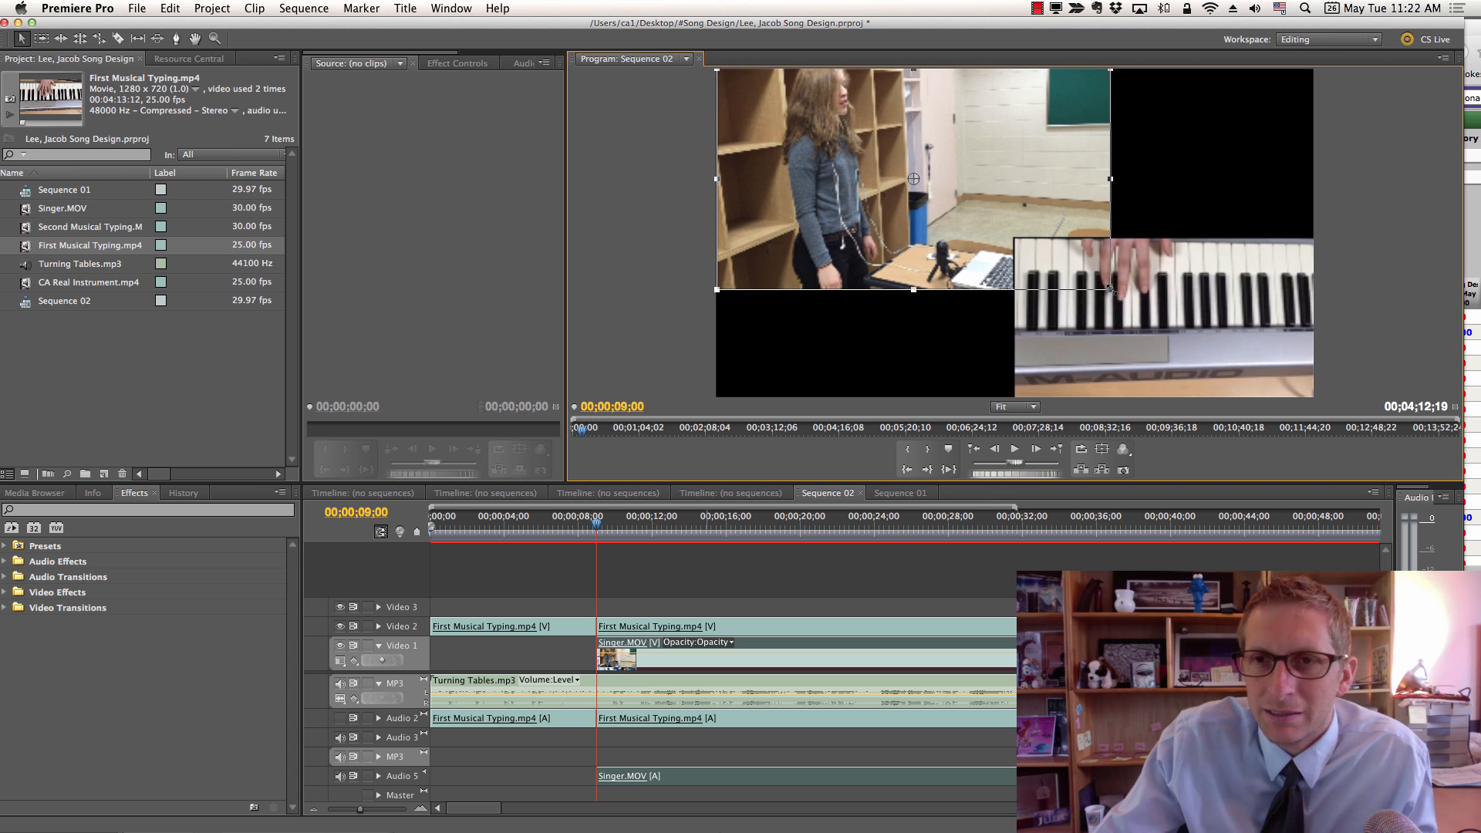
mouse_move(1109, 287)
mouse_down()
mouse_move(1164, 322)
mouse_move(1173, 361)
mouse_move(1212, 390)
mouse_up()
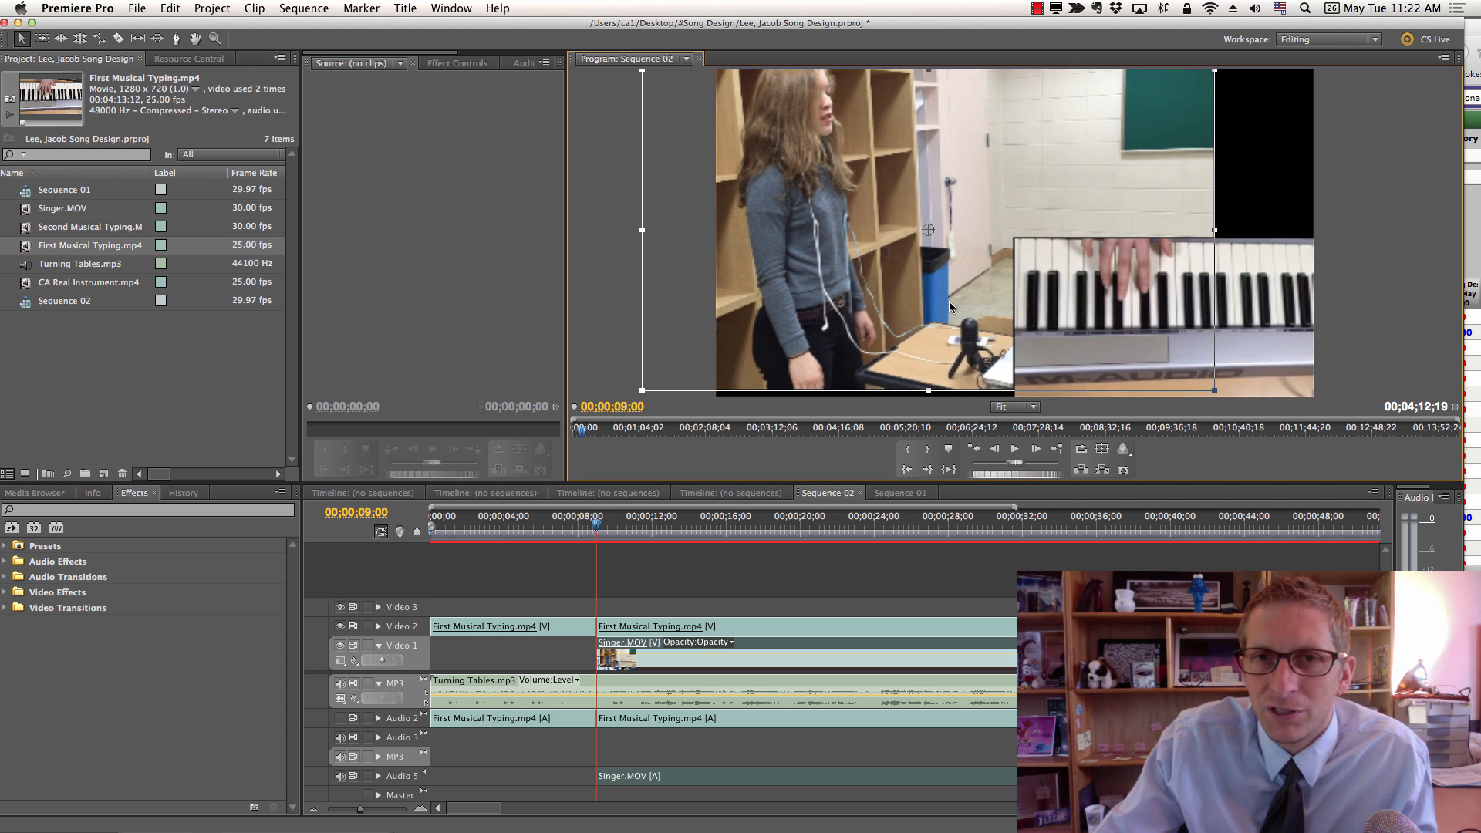
Fine-tune the singer footage's position and save the project with Cmd+S.
drag(949, 302, 935, 306)
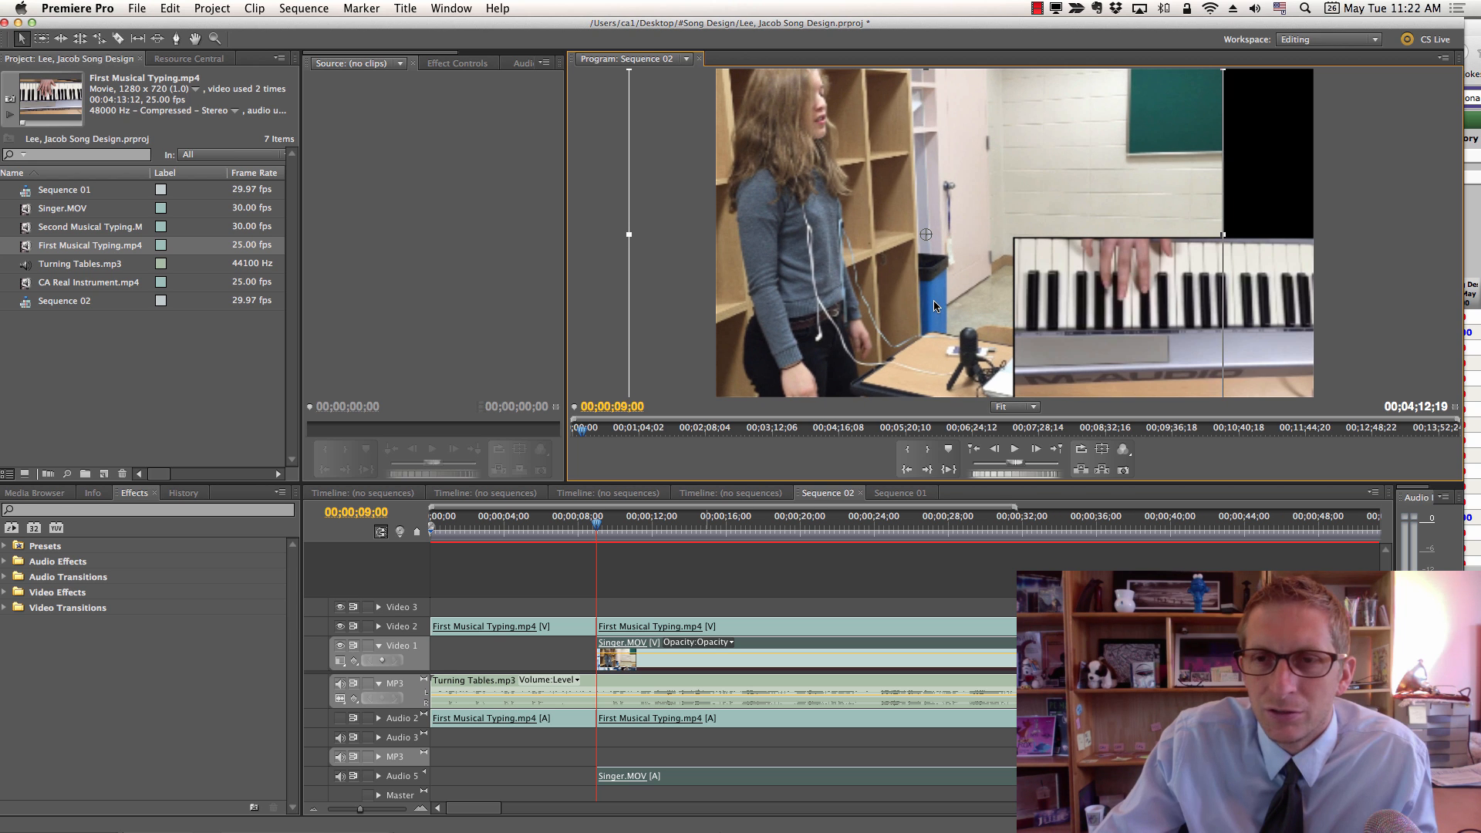
click(1358, 267)
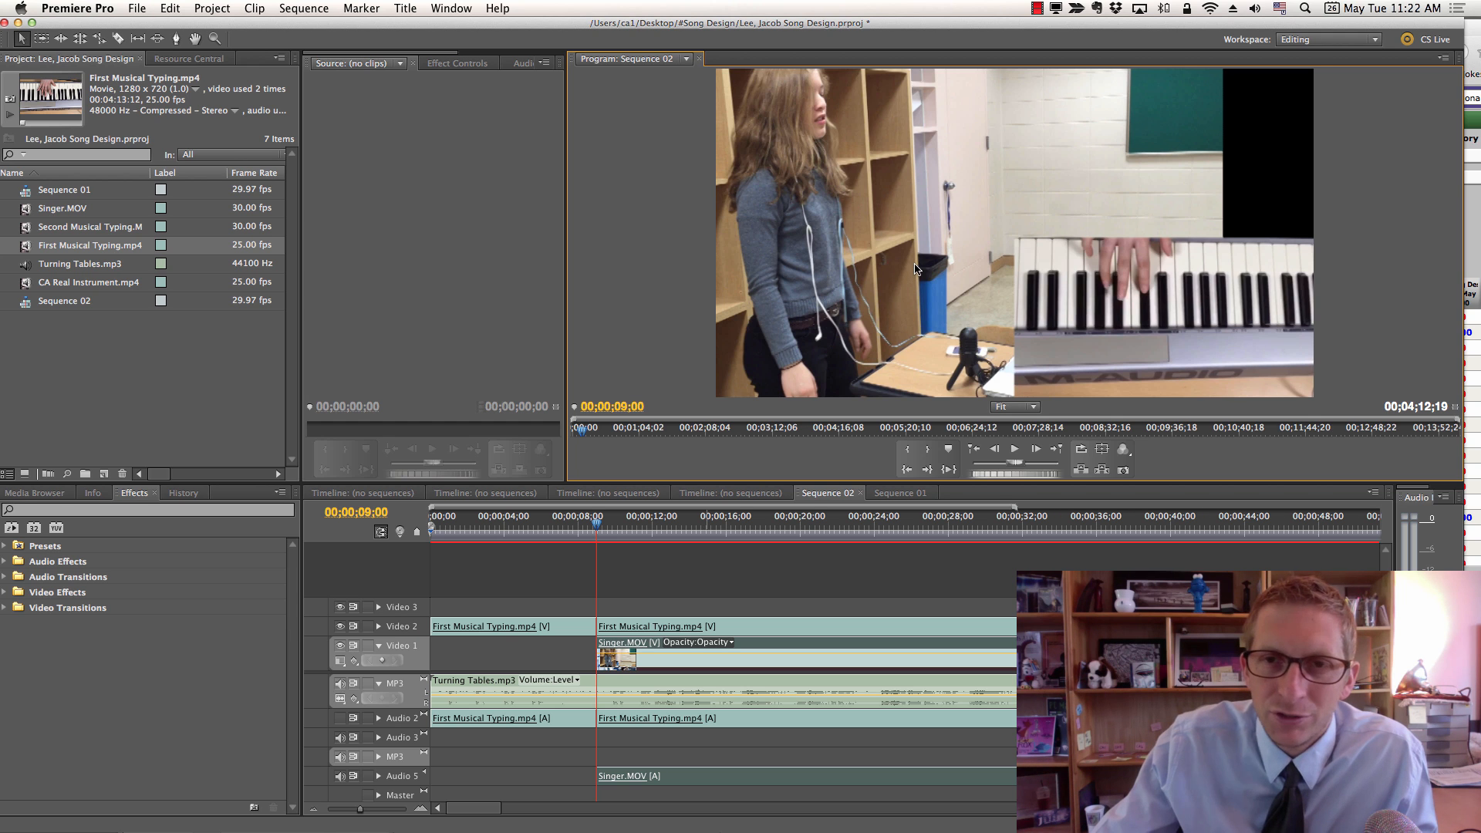
mouse_move(914, 268)
mouse_down()
mouse_move(947, 273)
mouse_move(921, 272)
mouse_up()
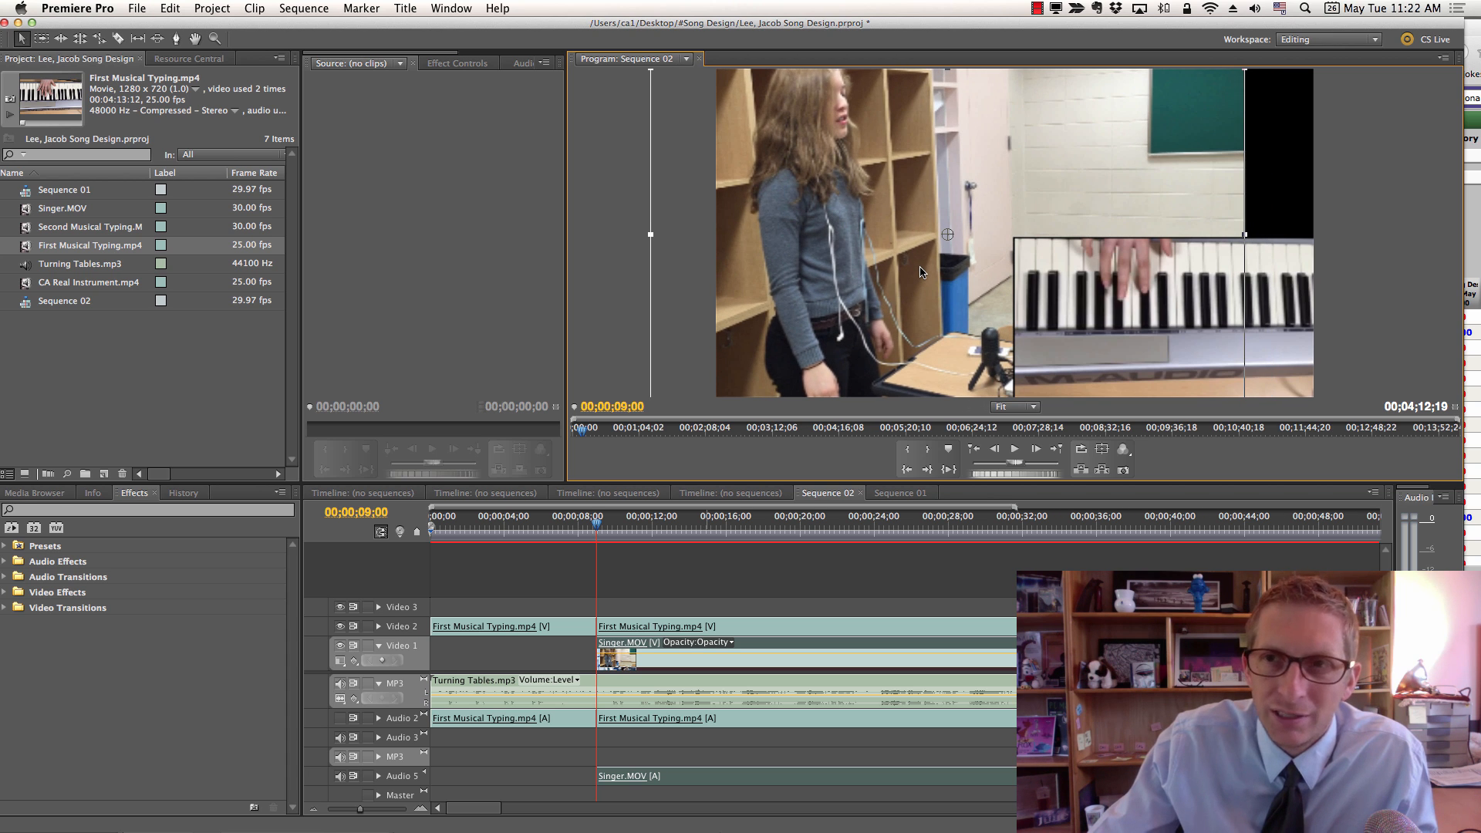
click(1315, 260)
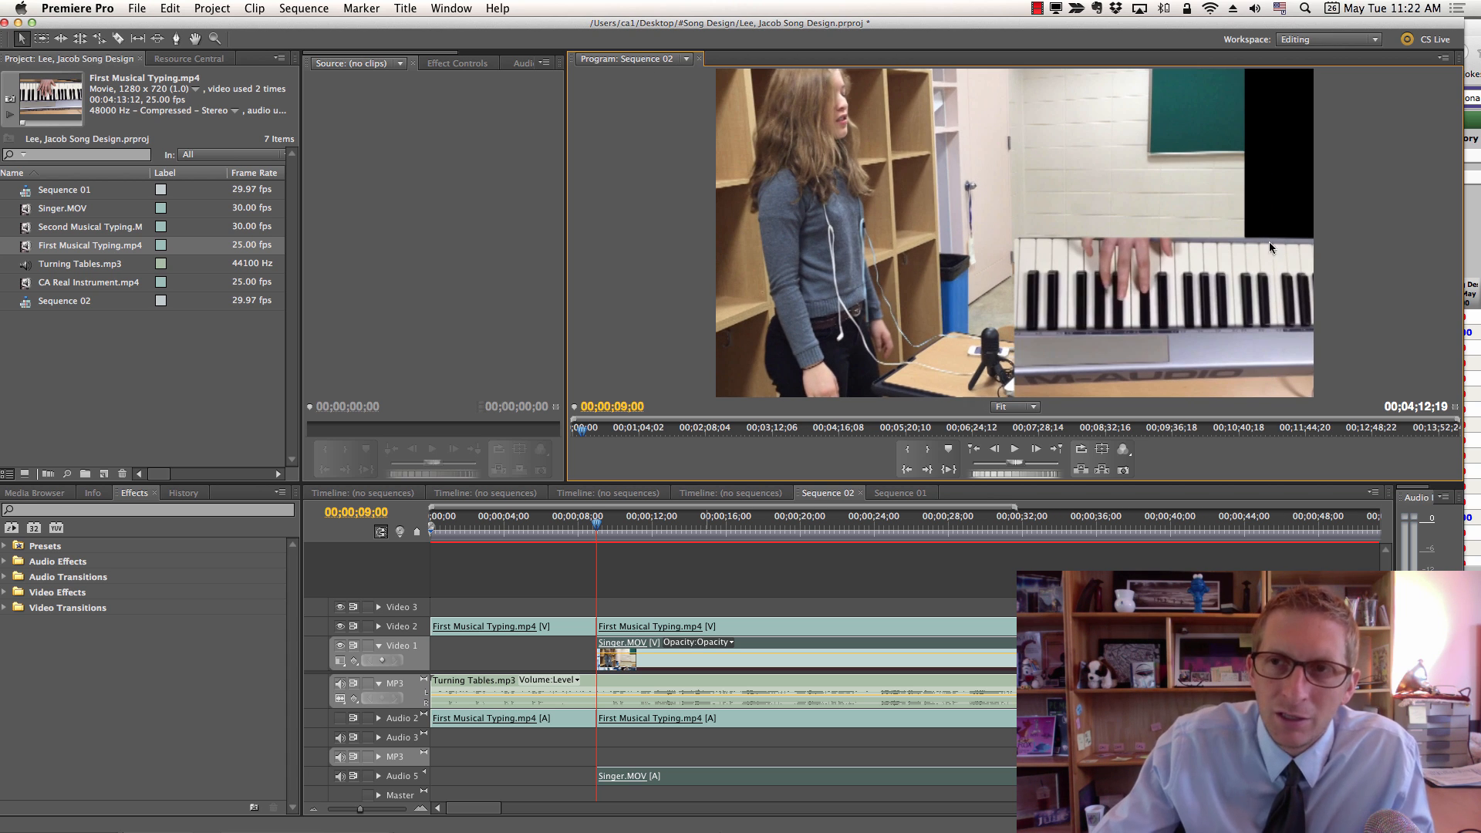
key(super+s)
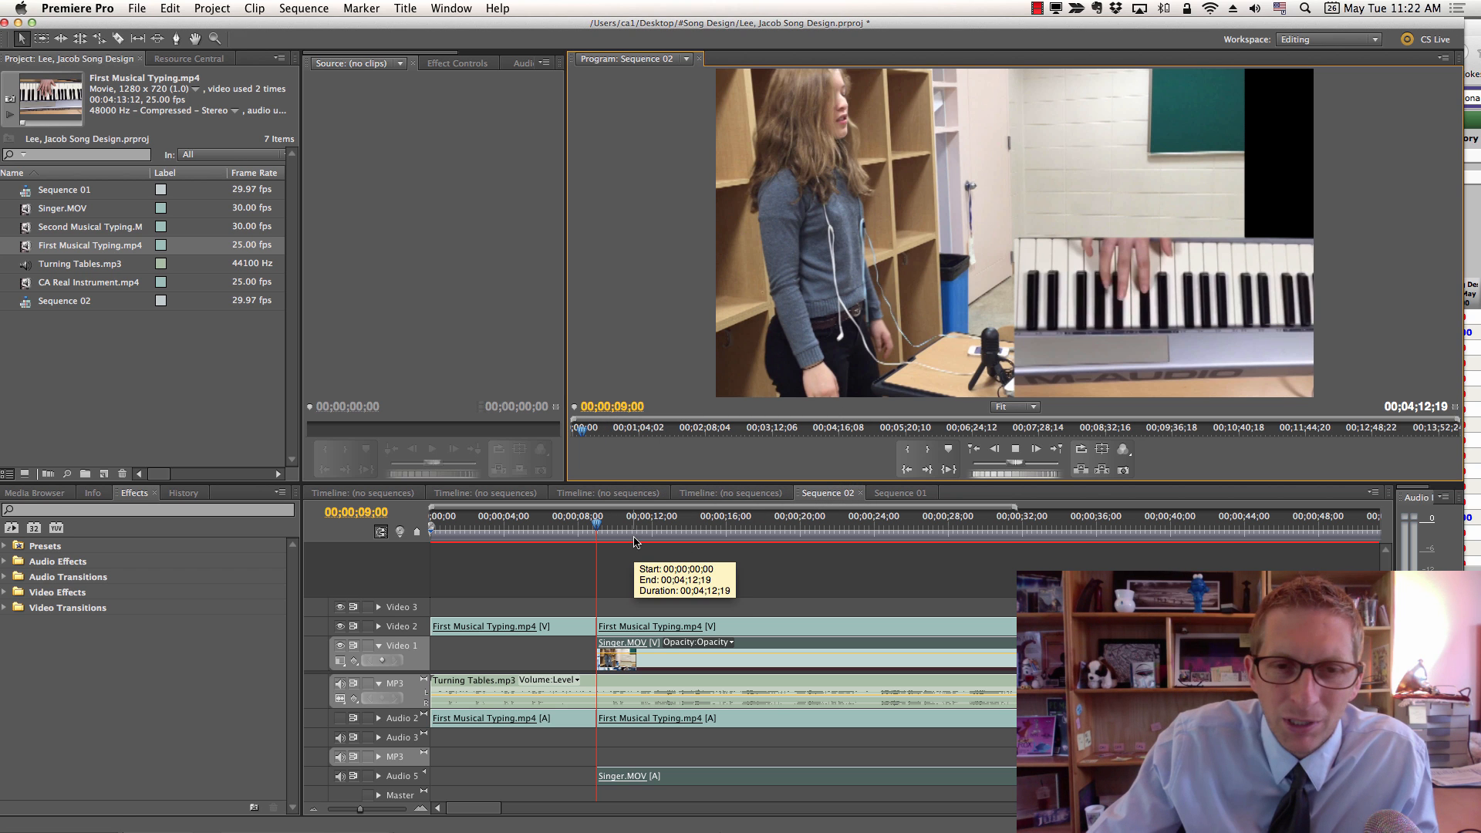
Play to check the layout and browse the project clips for the next instrument.
key(space)
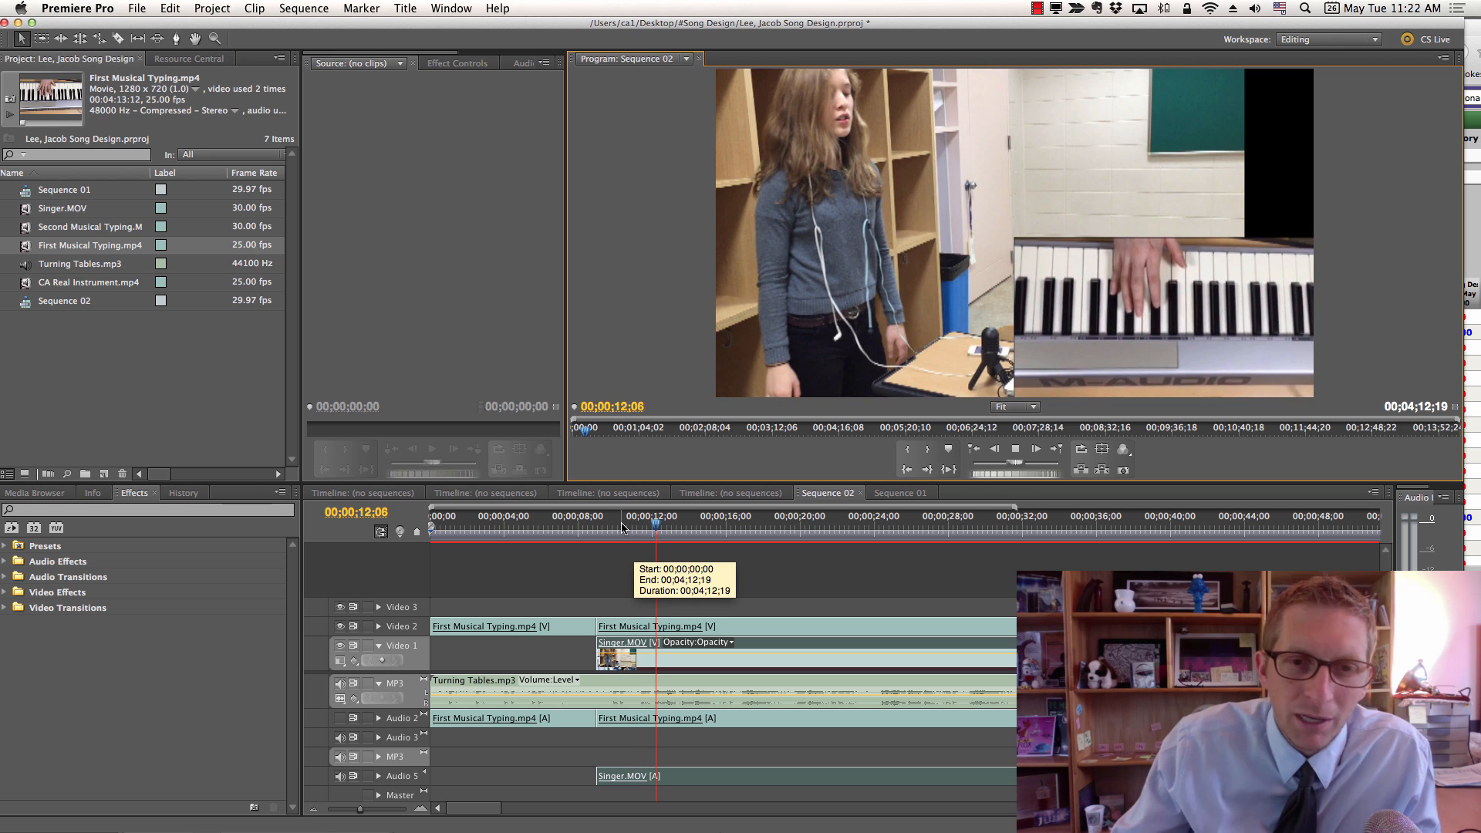
key(space)
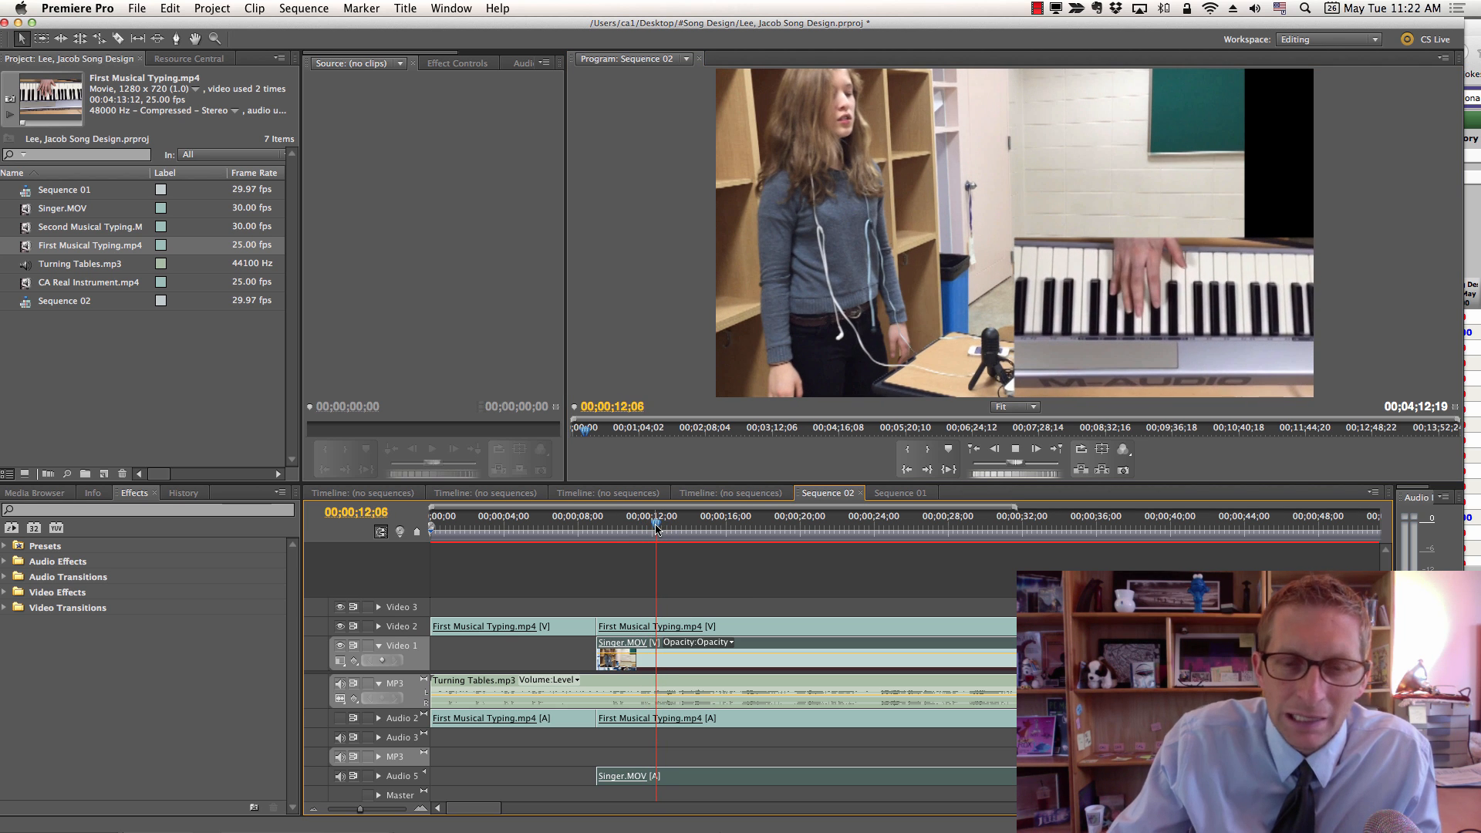
drag(656, 526, 666, 525)
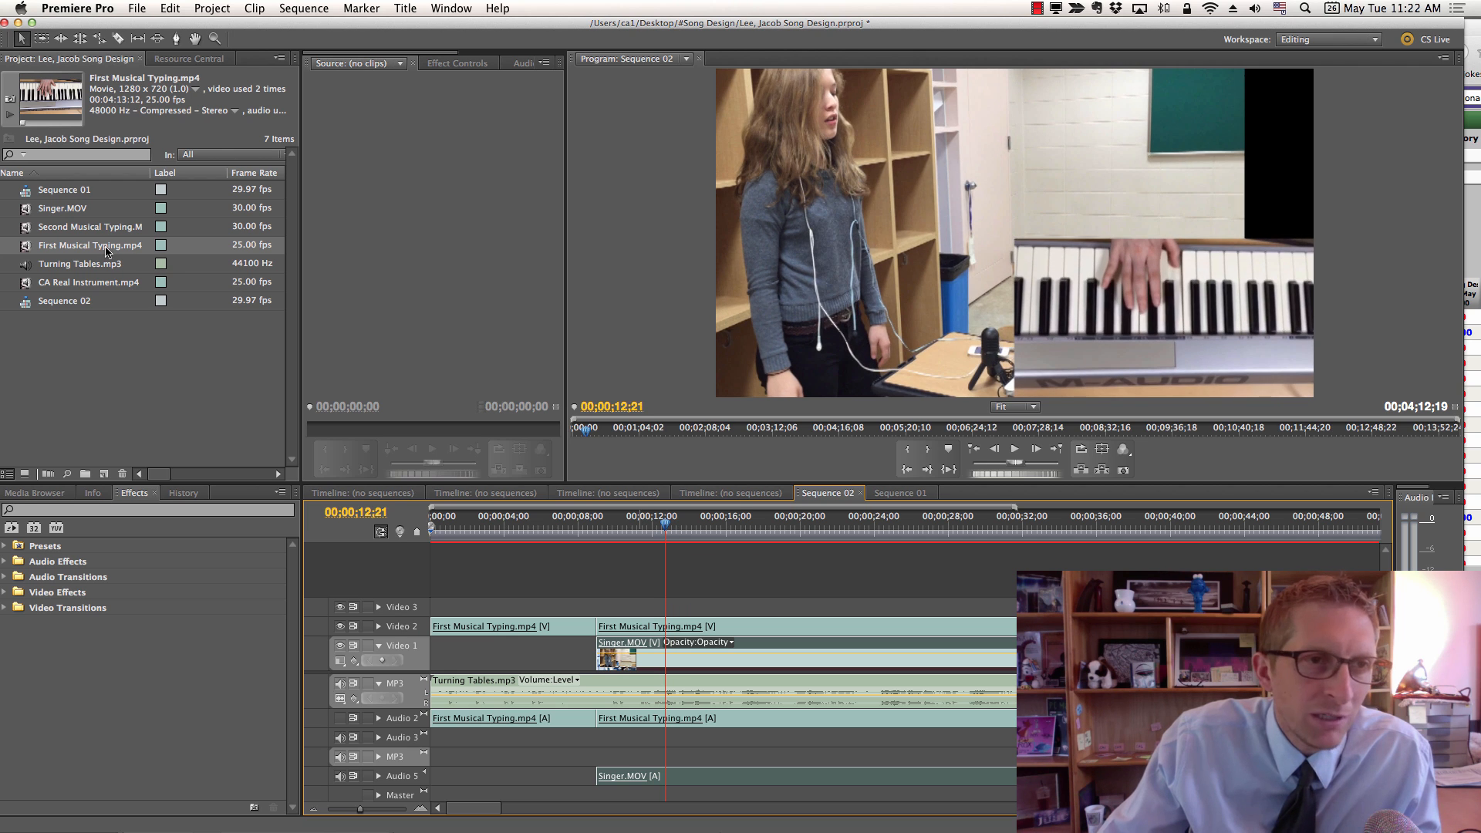
double_click(76, 226)
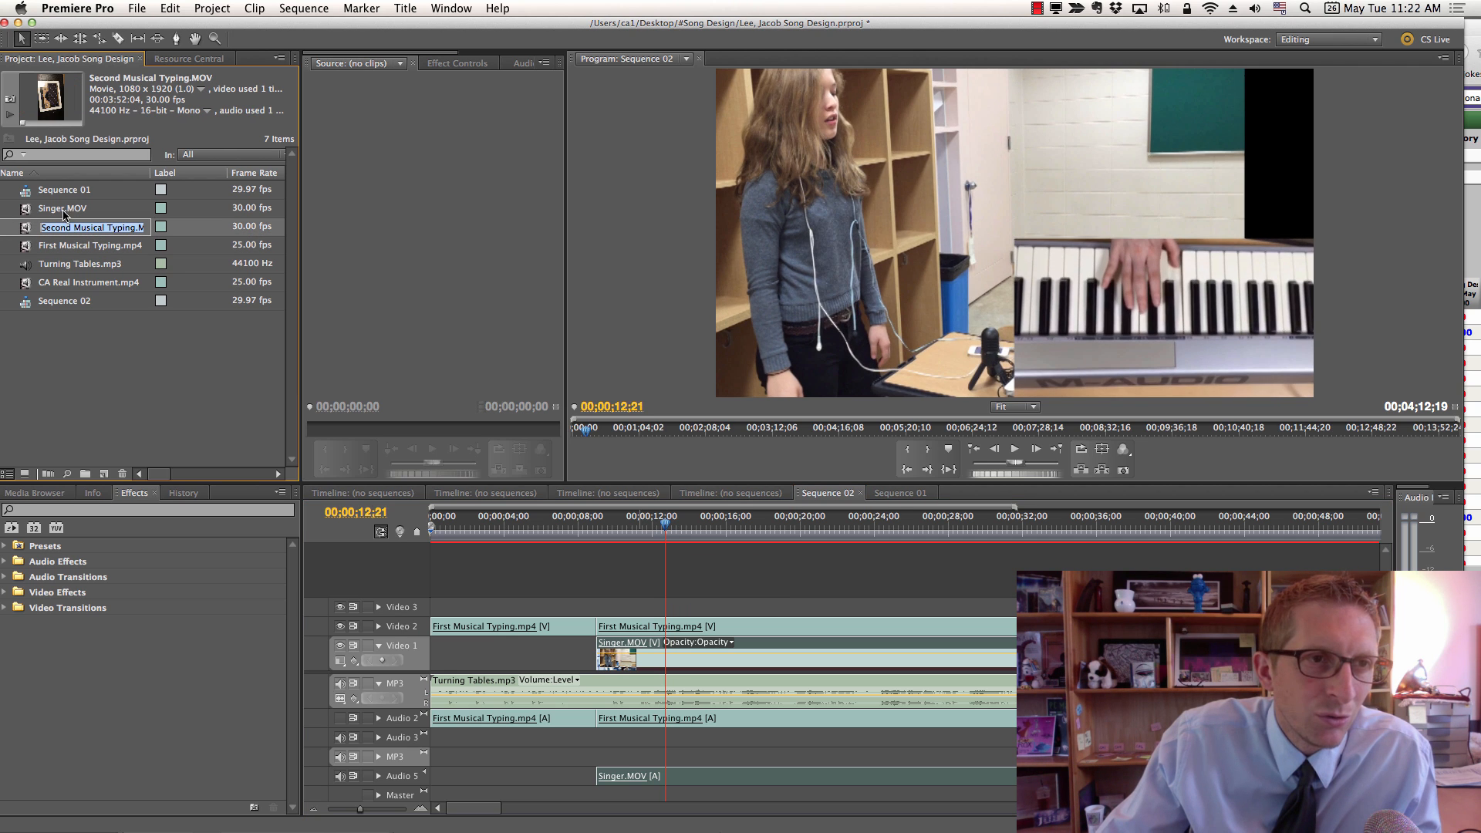
double_click(63, 195)
click(72, 244)
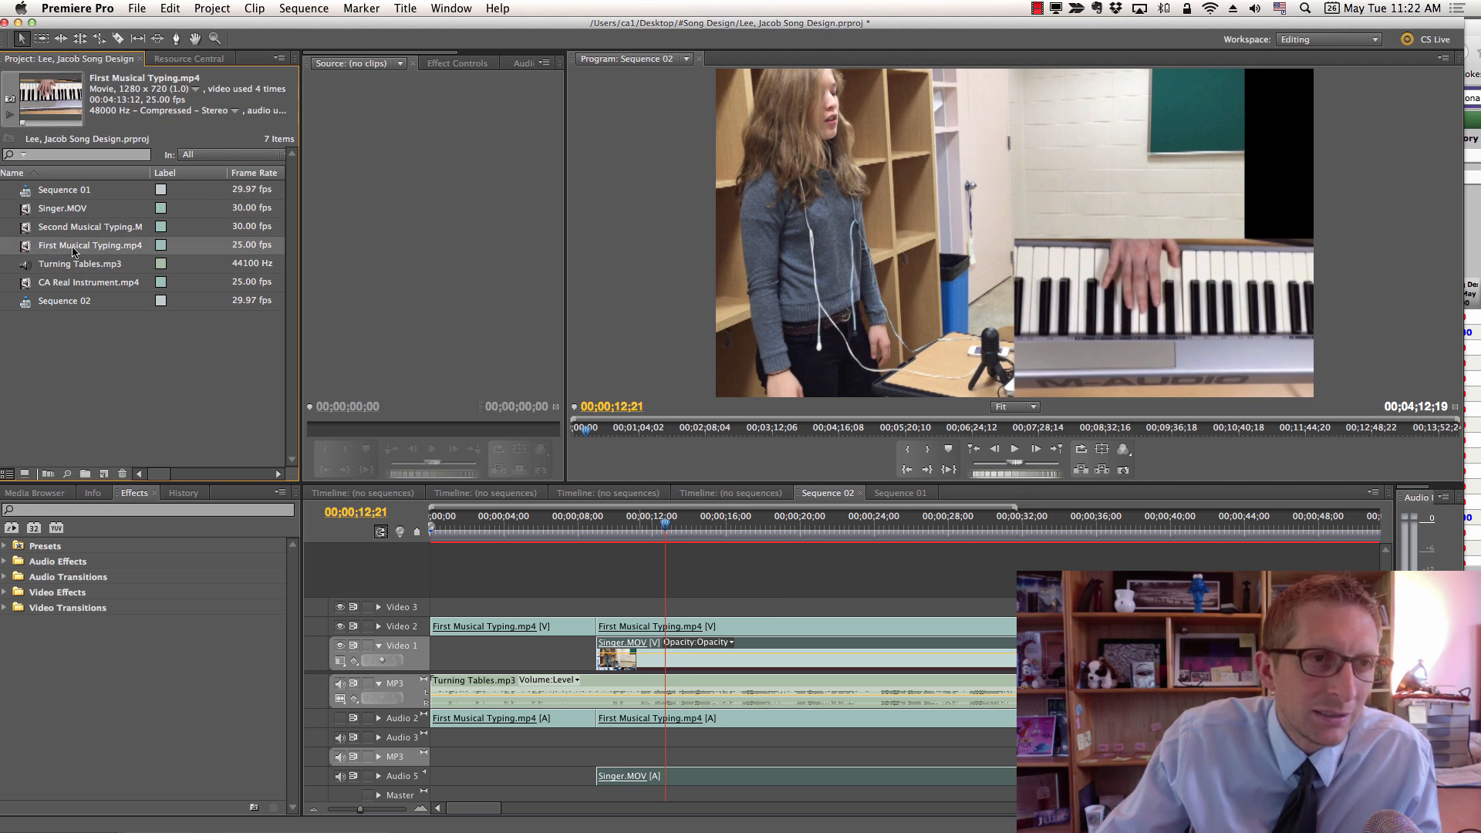
click(75, 228)
Drop CA Real Instrument.mp4 onto Video 3 at the 9-second cut and return the playhead there.
click(69, 283)
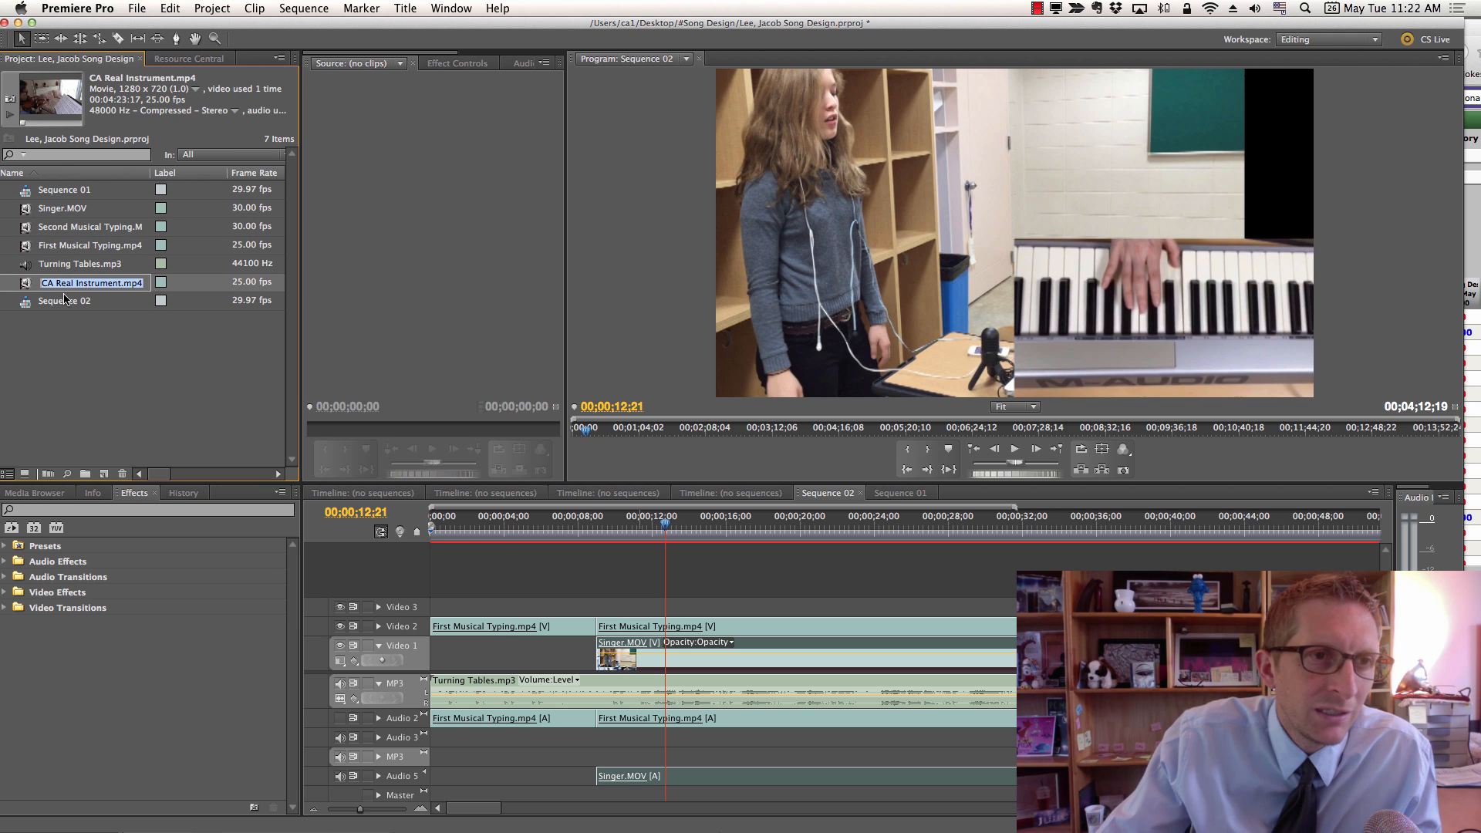
drag(37, 284, 599, 606)
click(666, 523)
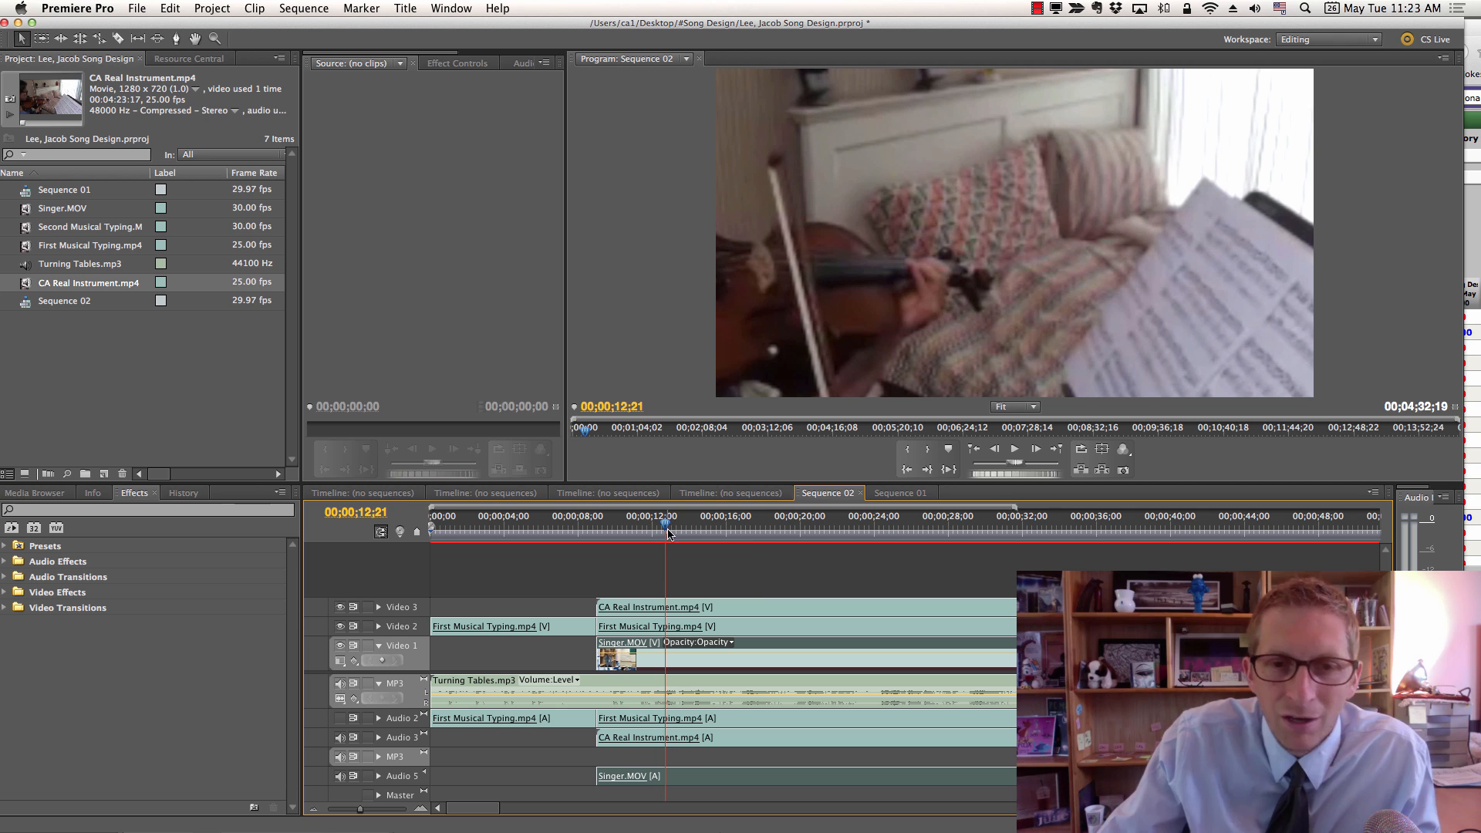
drag(667, 523, 615, 528)
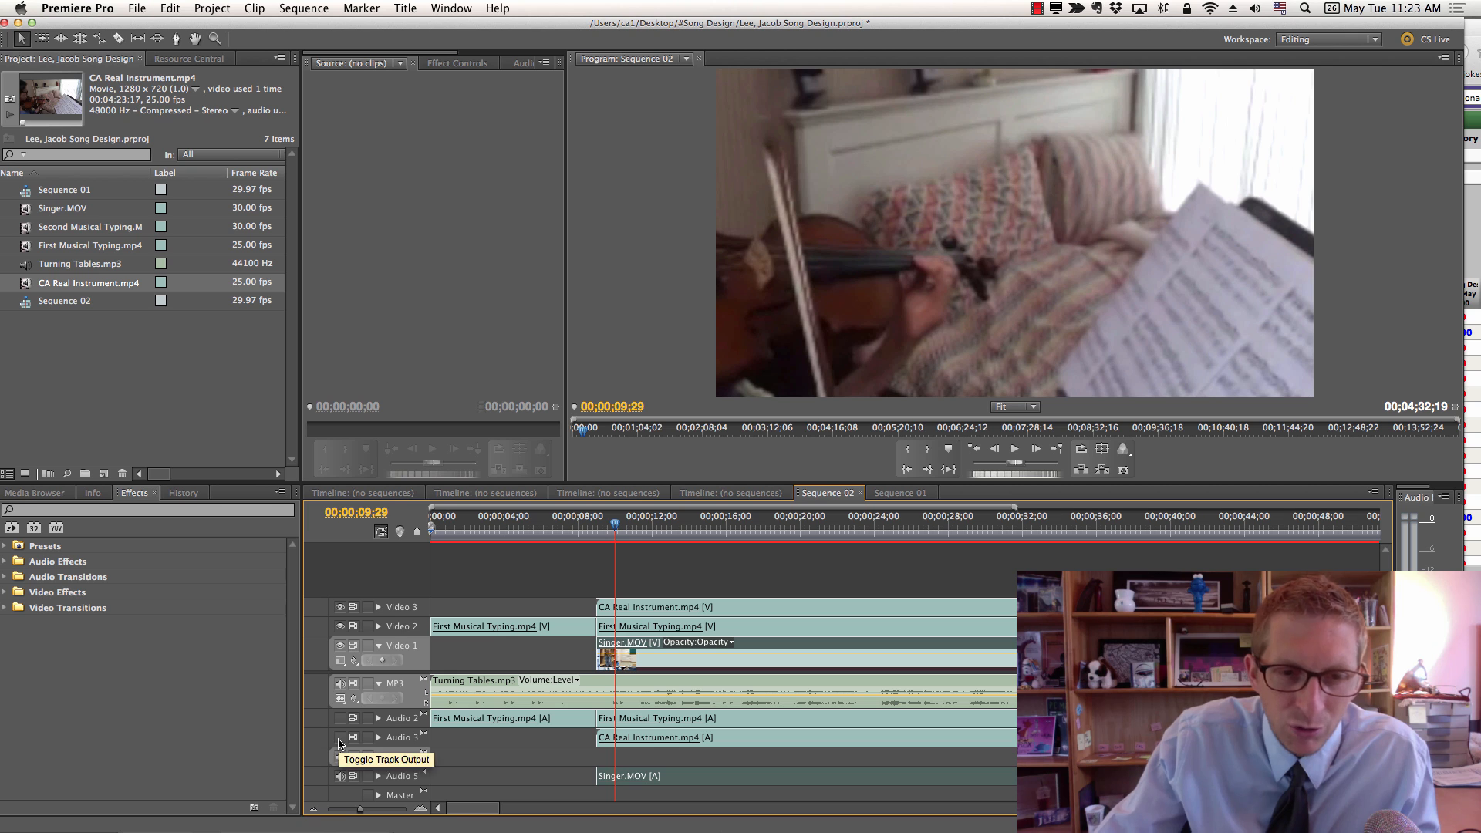
At 75% preview zoom, move the violin footage up and shrink it to quarter size.
click(629, 610)
click(896, 283)
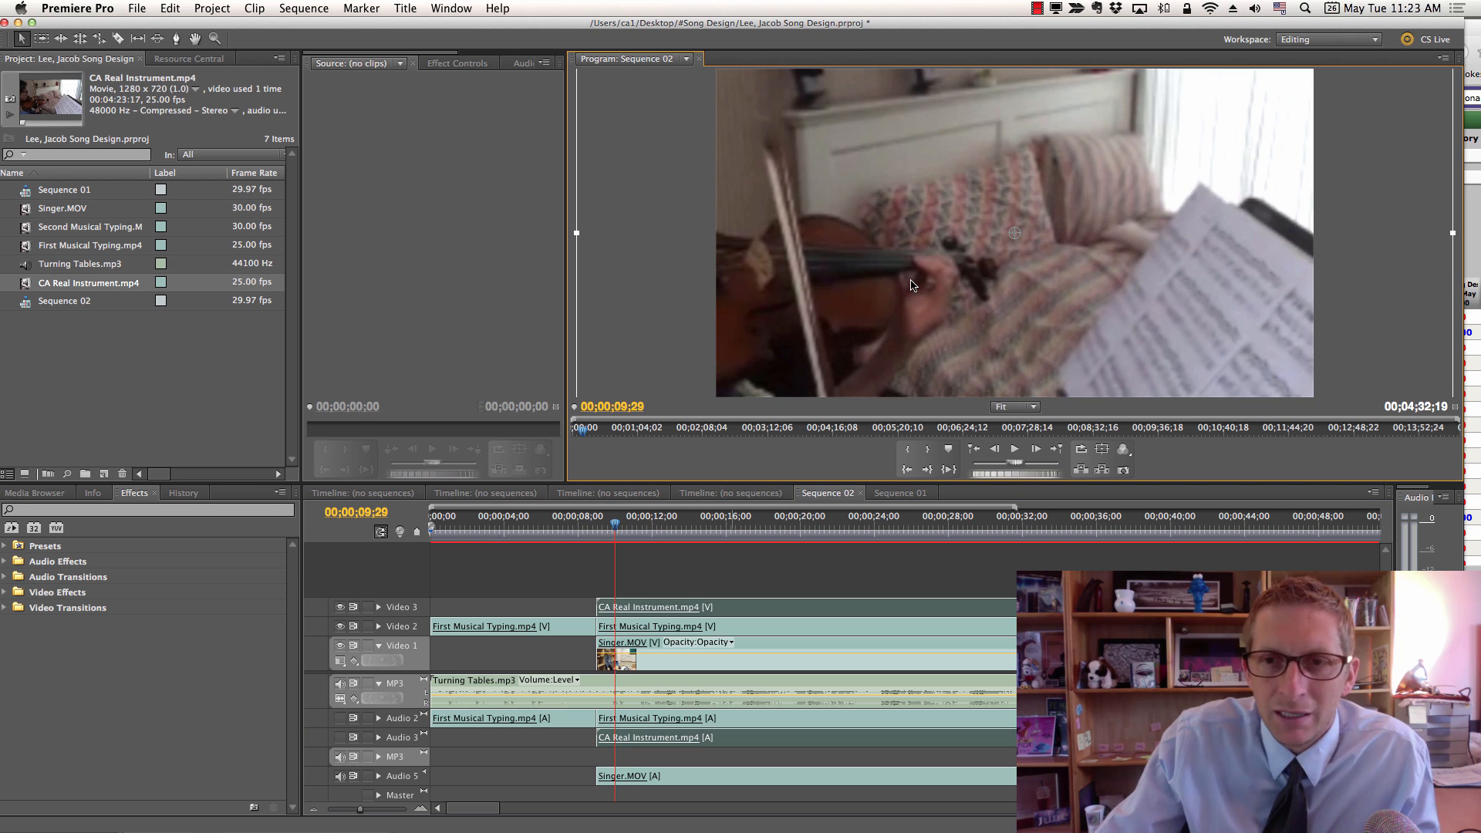
click(1032, 407)
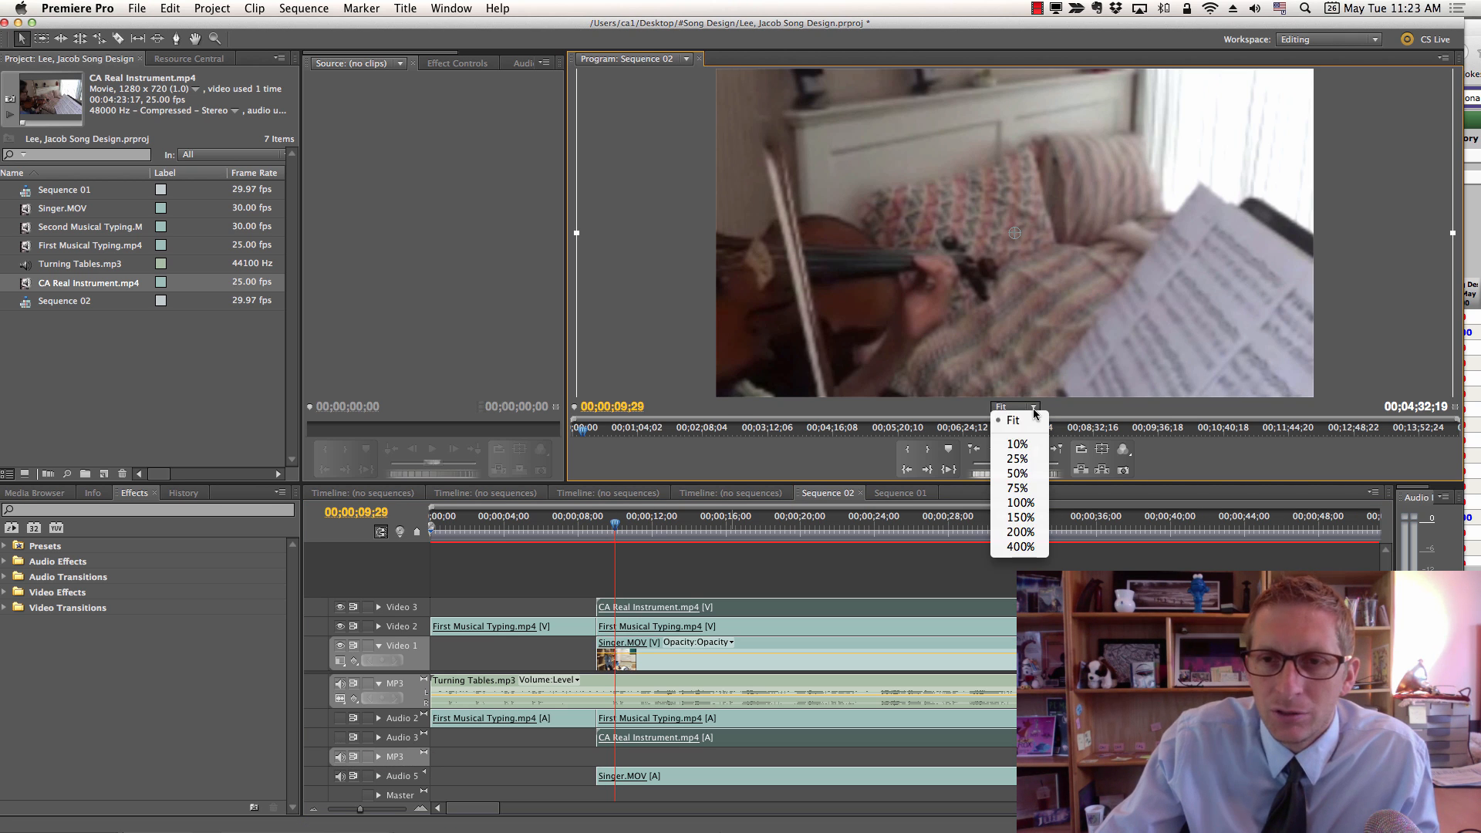
click(1028, 492)
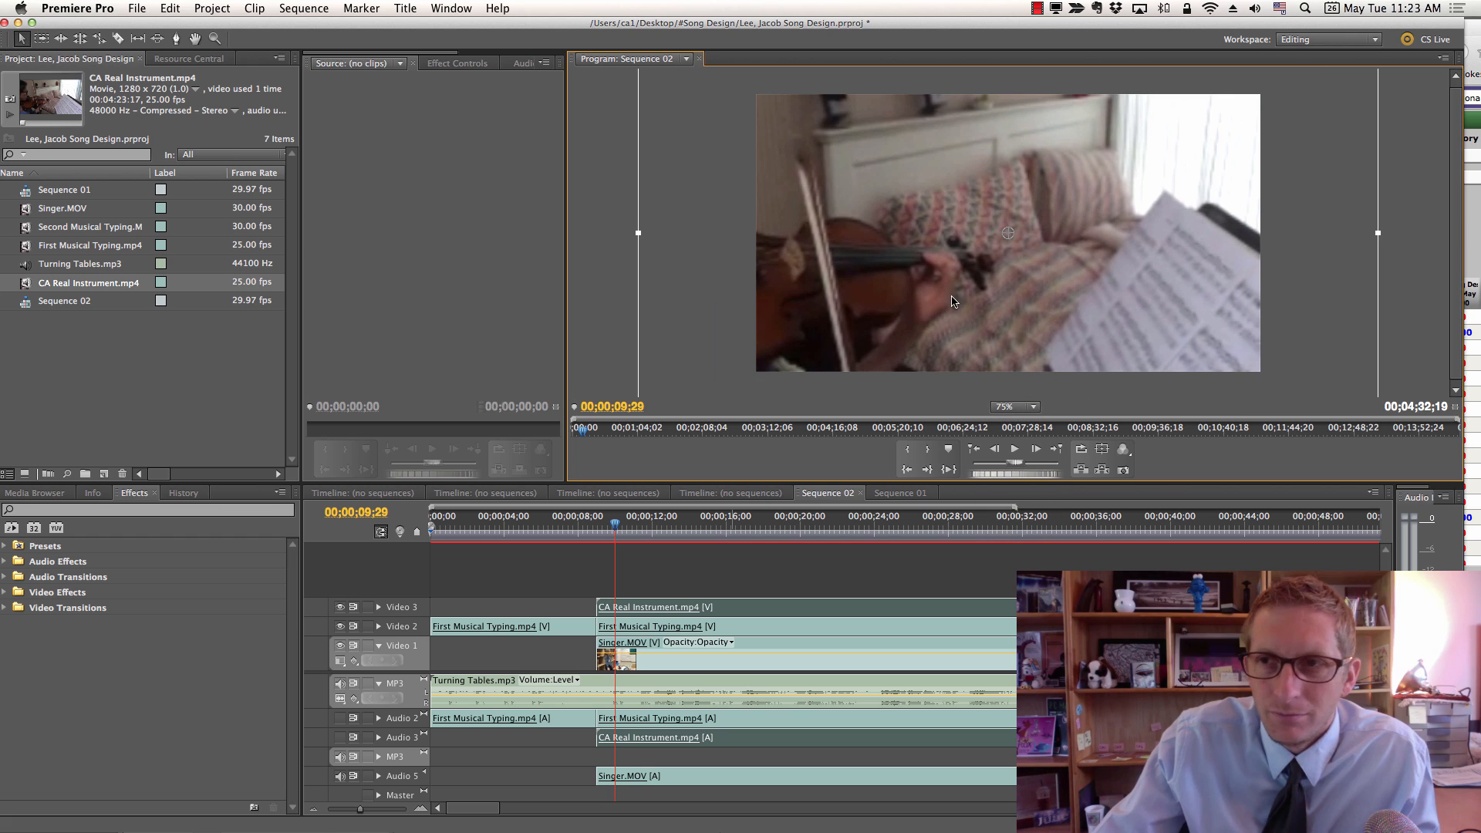
drag(1041, 282, 824, 140)
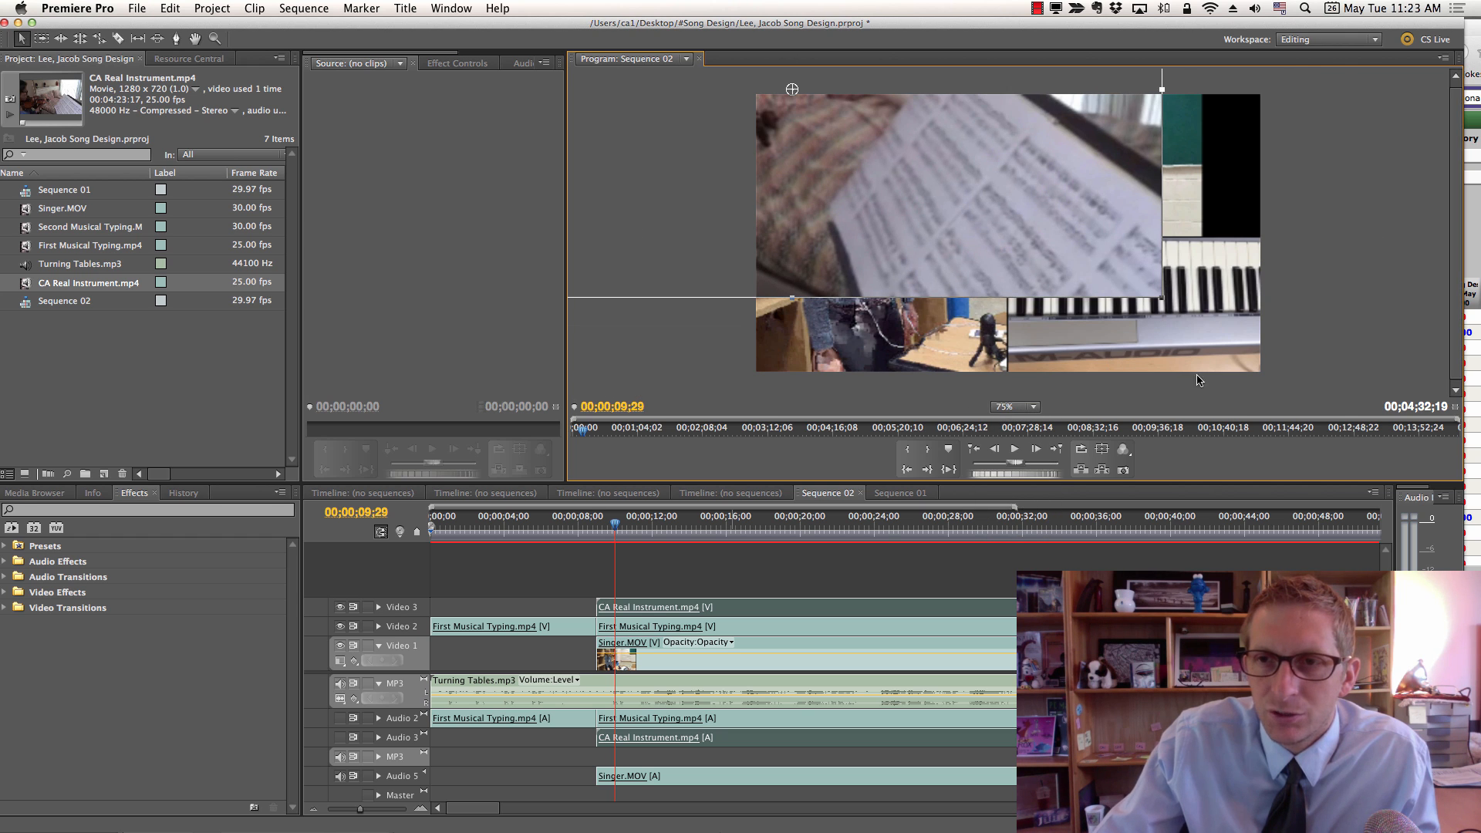
mouse_move(1153, 297)
mouse_down()
mouse_move(856, 137)
mouse_move(1198, 208)
mouse_up()
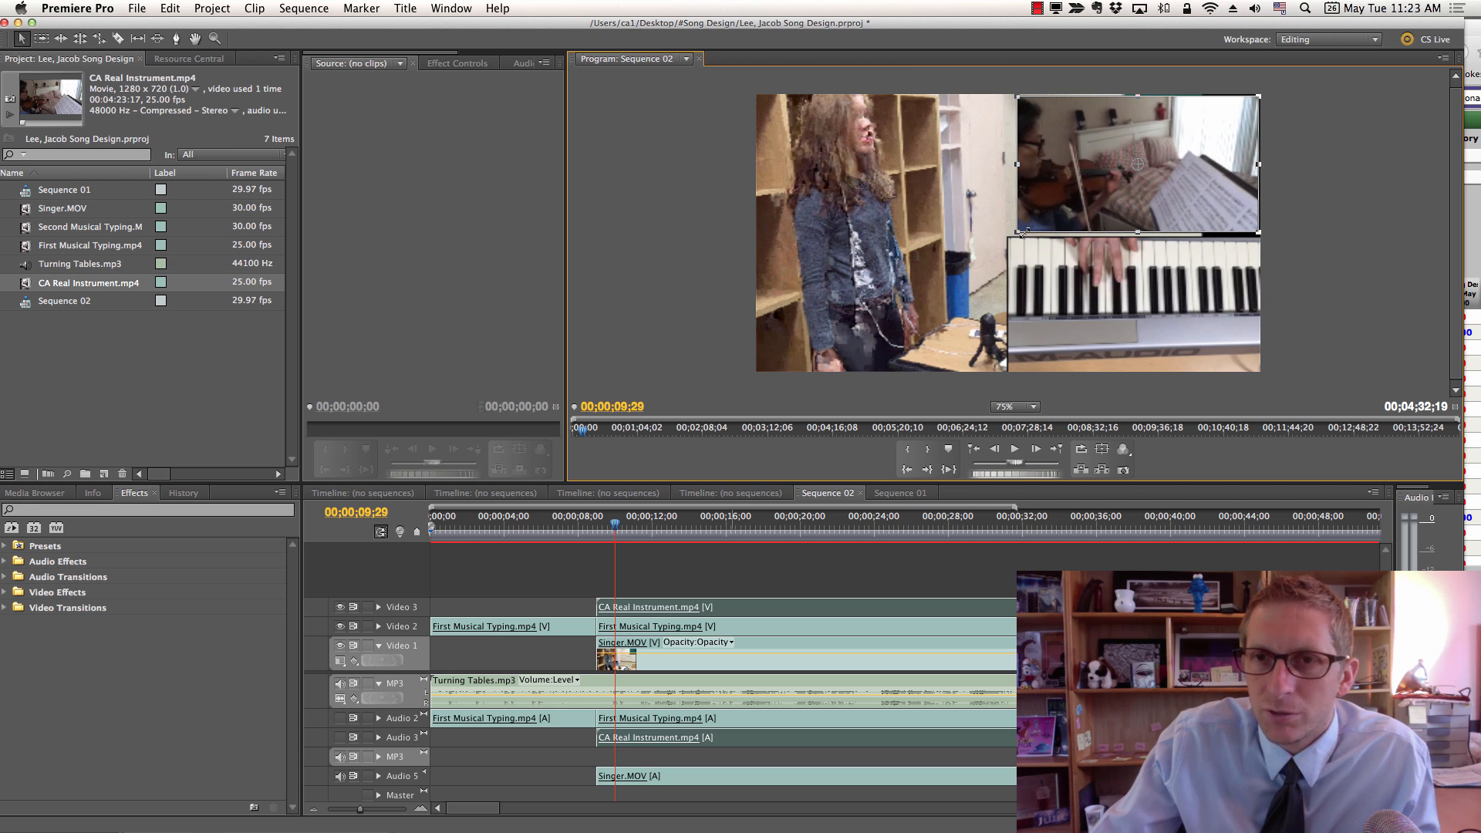
Nudge the violin inset slightly upward above the piano and scrub to about twelve seconds.
drag(1015, 230, 1007, 239)
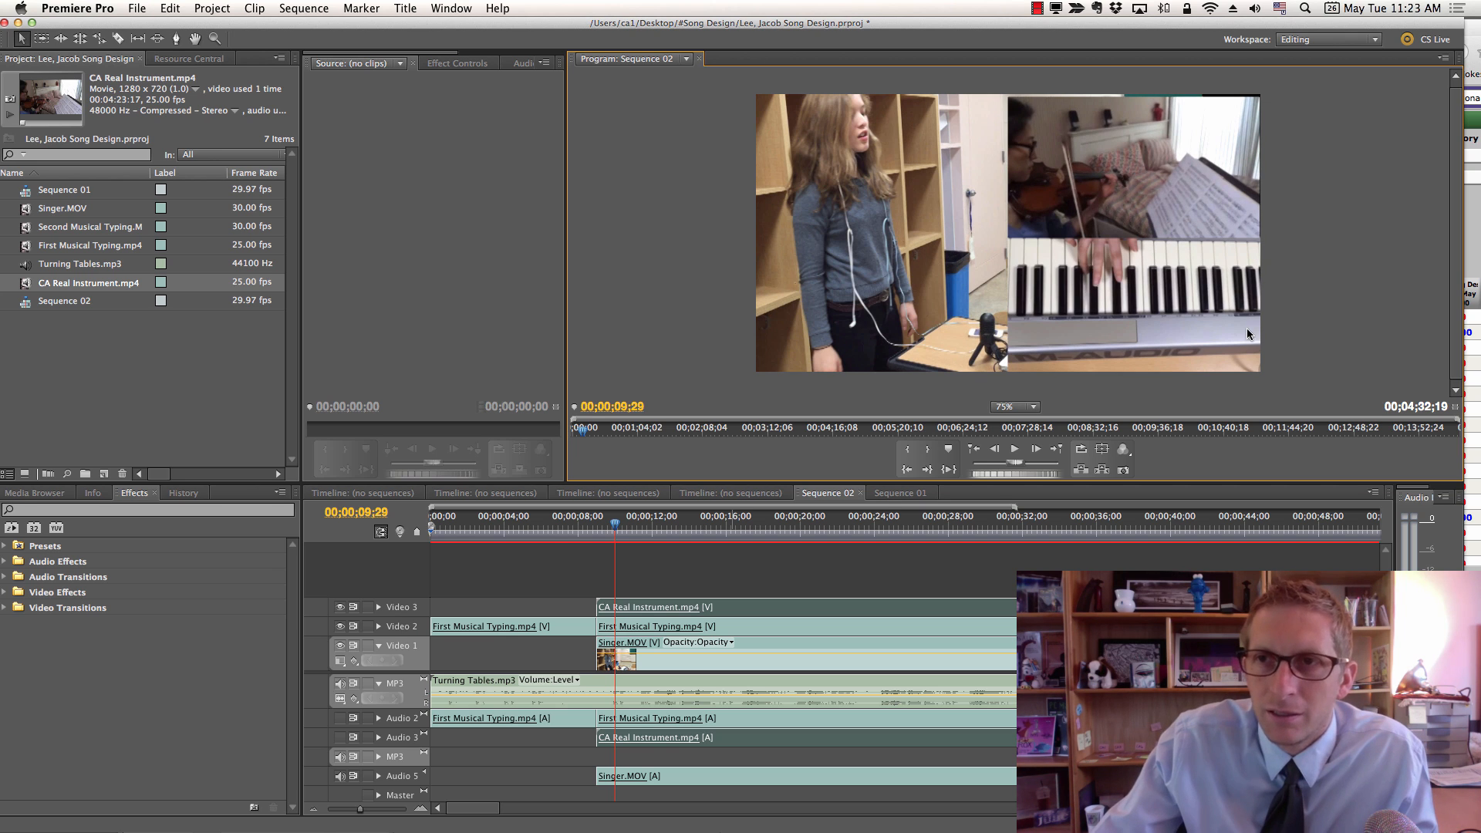
click(1085, 189)
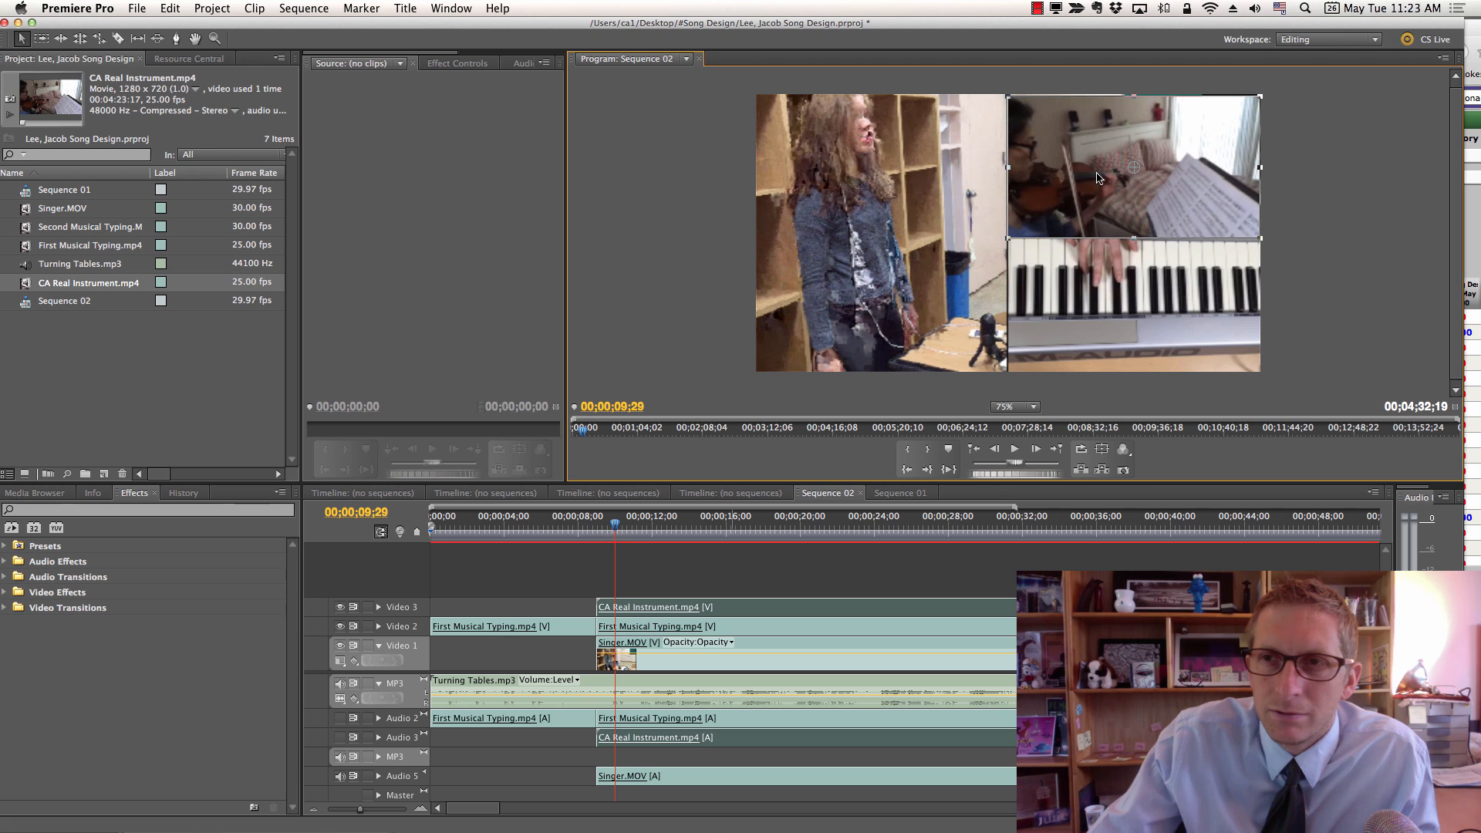
drag(1097, 176, 1096, 173)
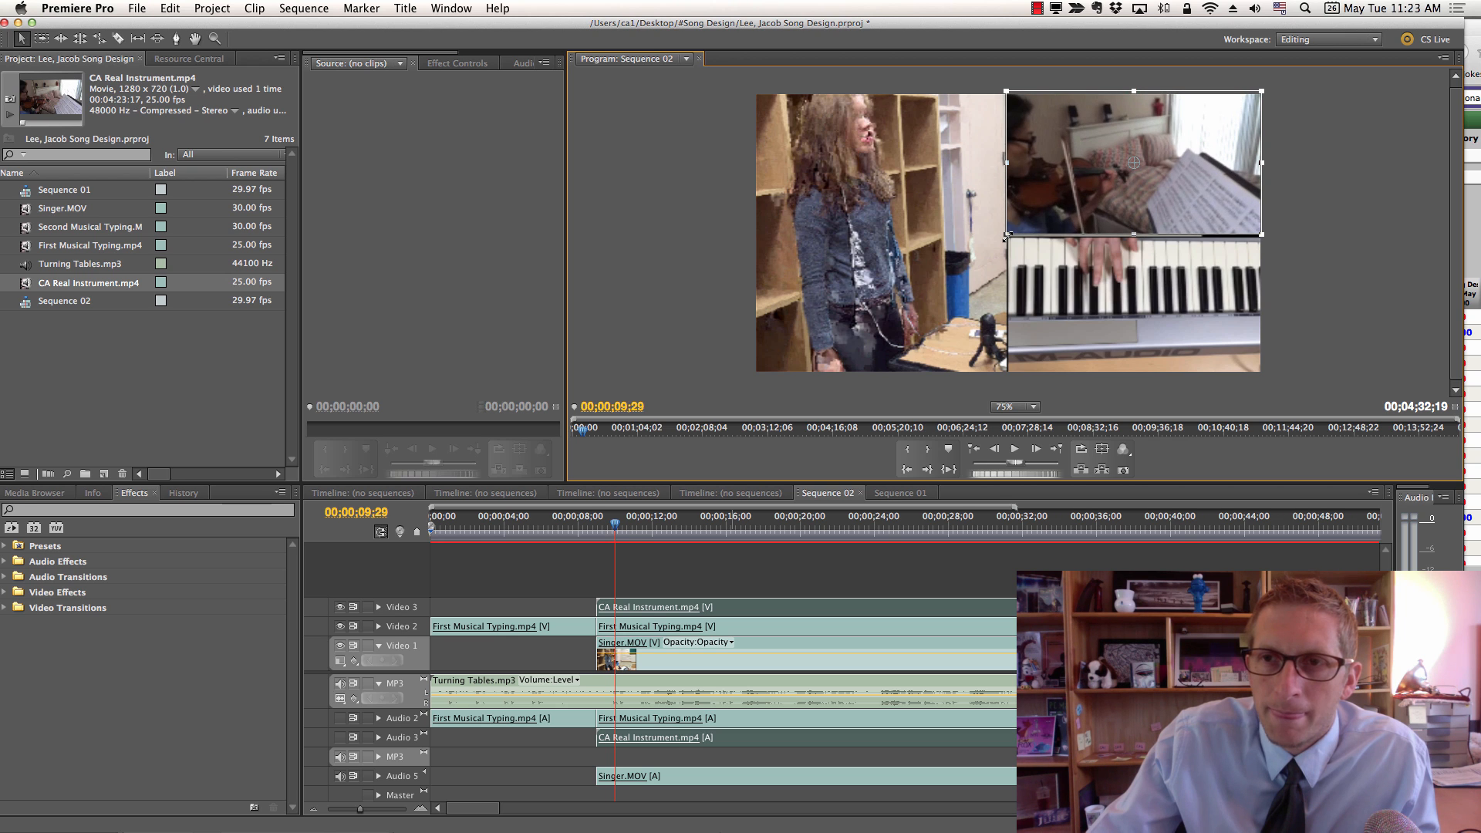
click(617, 531)
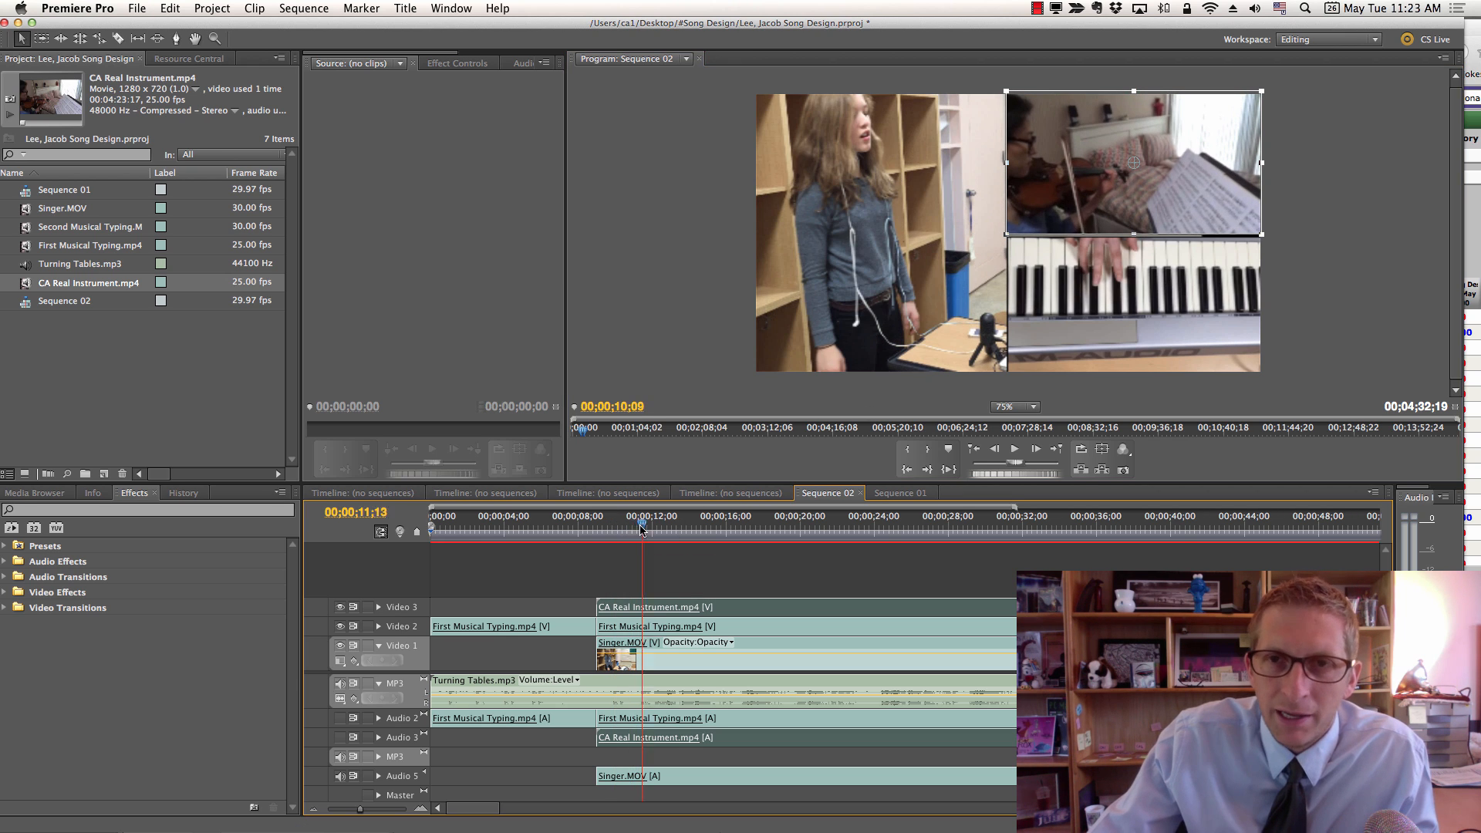
drag(641, 530, 667, 532)
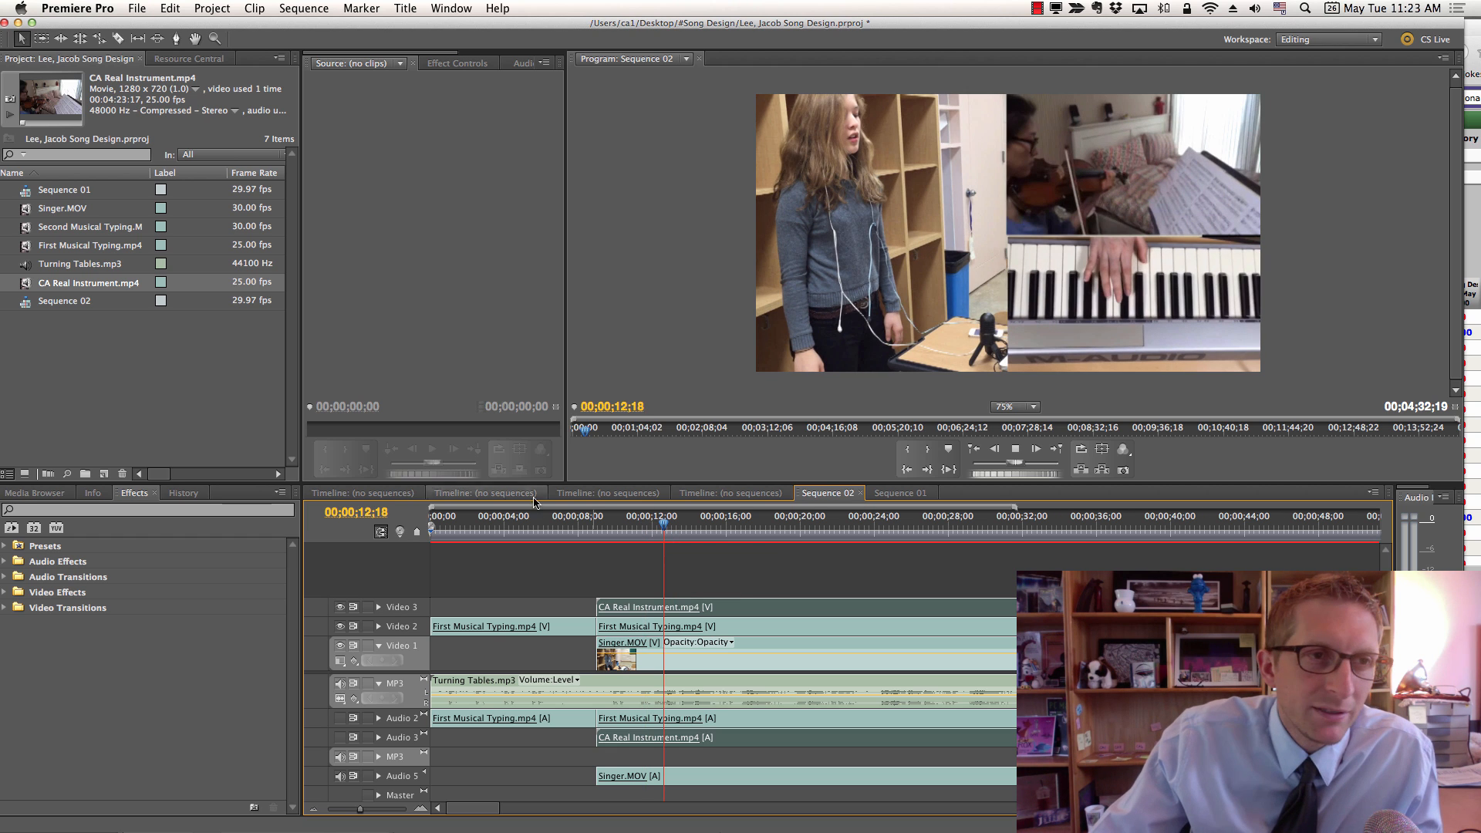
Place Second Musical Typing.MOV on a new top track around twelve seconds into the sequence.
click(103, 227)
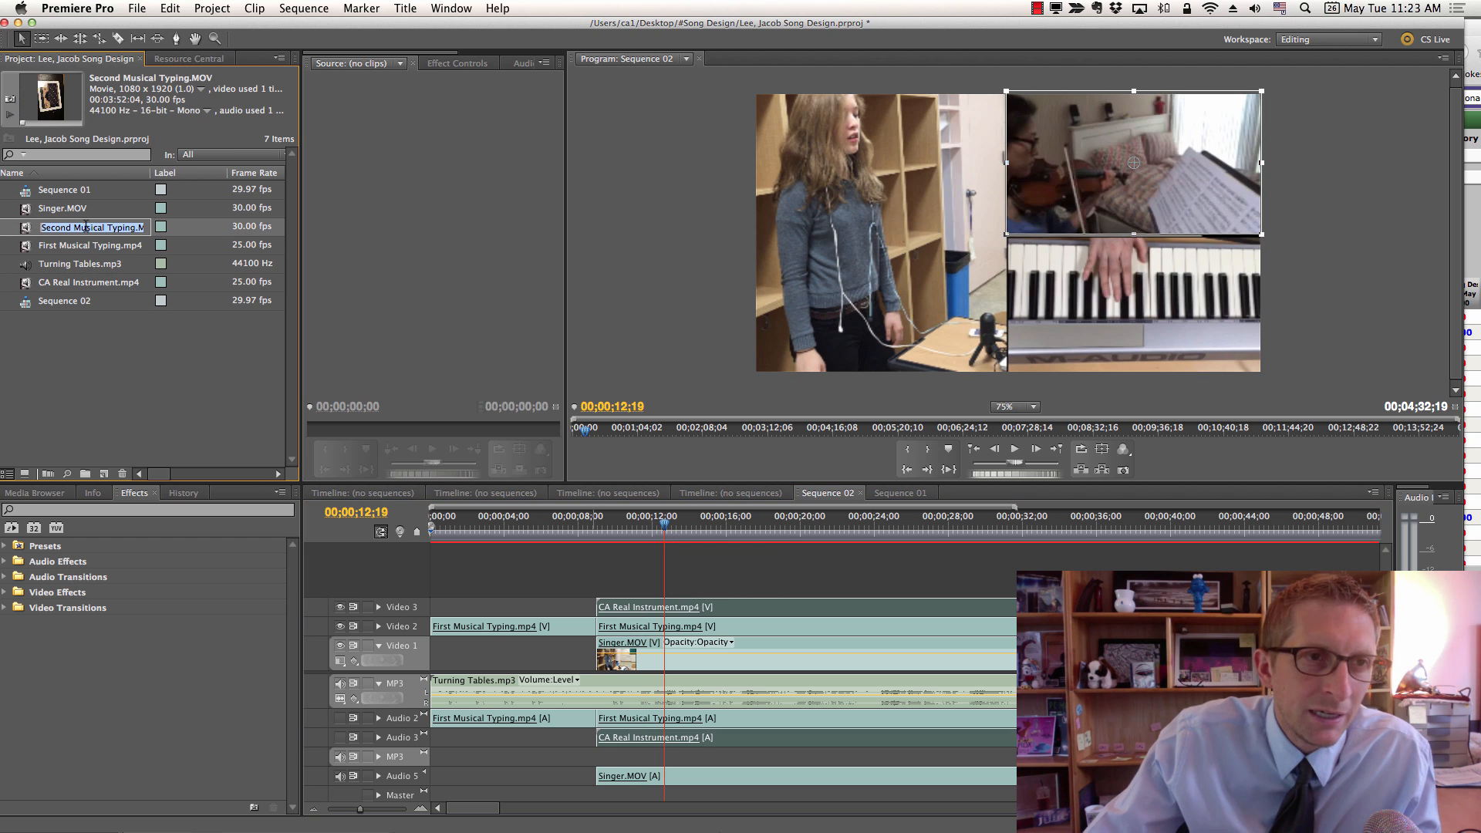
mouse_move(26, 227)
mouse_down()
mouse_move(452, 587)
mouse_move(654, 585)
mouse_move(775, 350)
mouse_move(785, 439)
mouse_move(785, 404)
mouse_up()
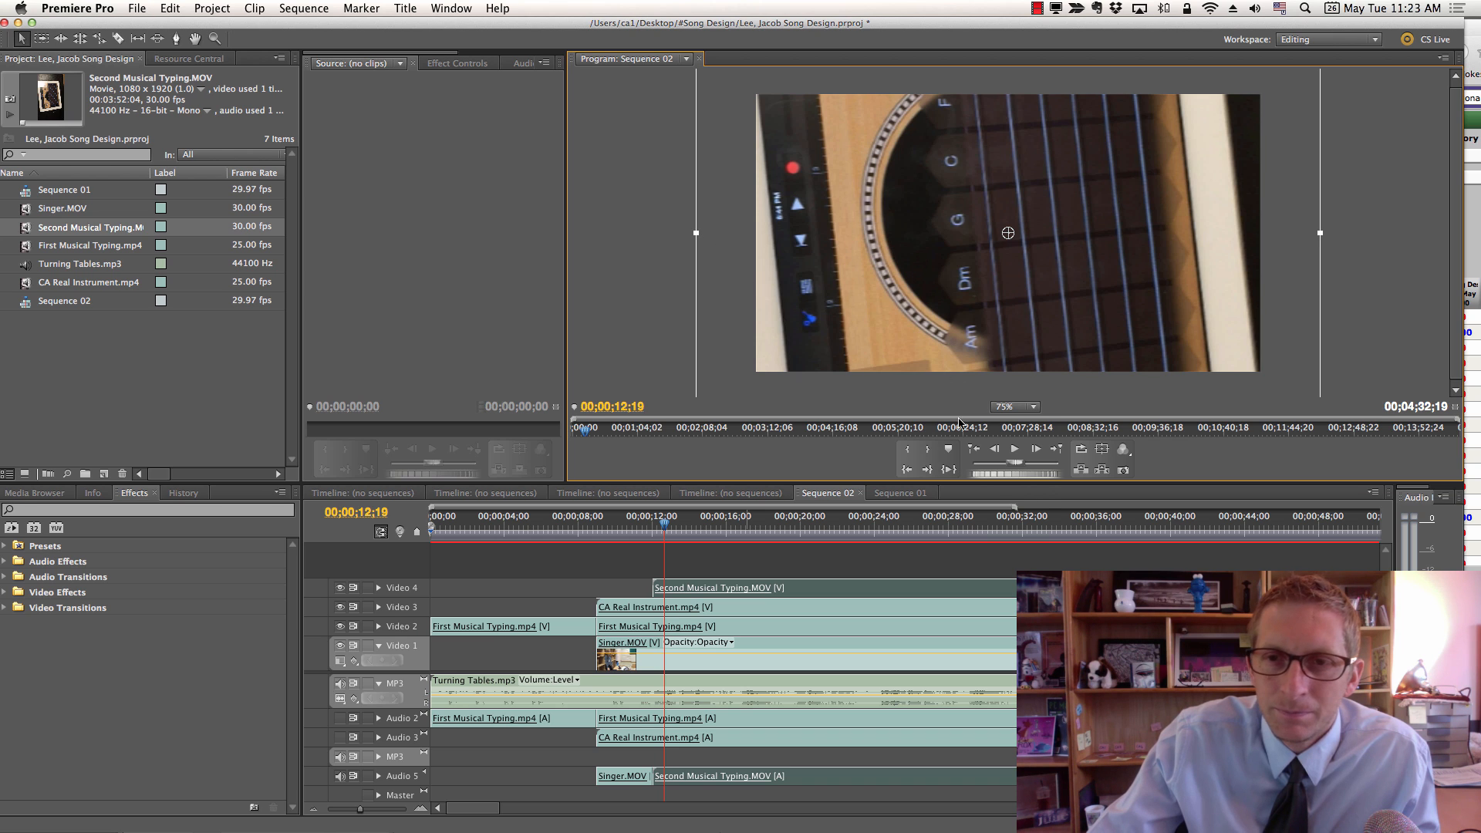
At 25% monitor zoom, scale the iPad guitar clip down and pull it up into the frame.
click(1034, 407)
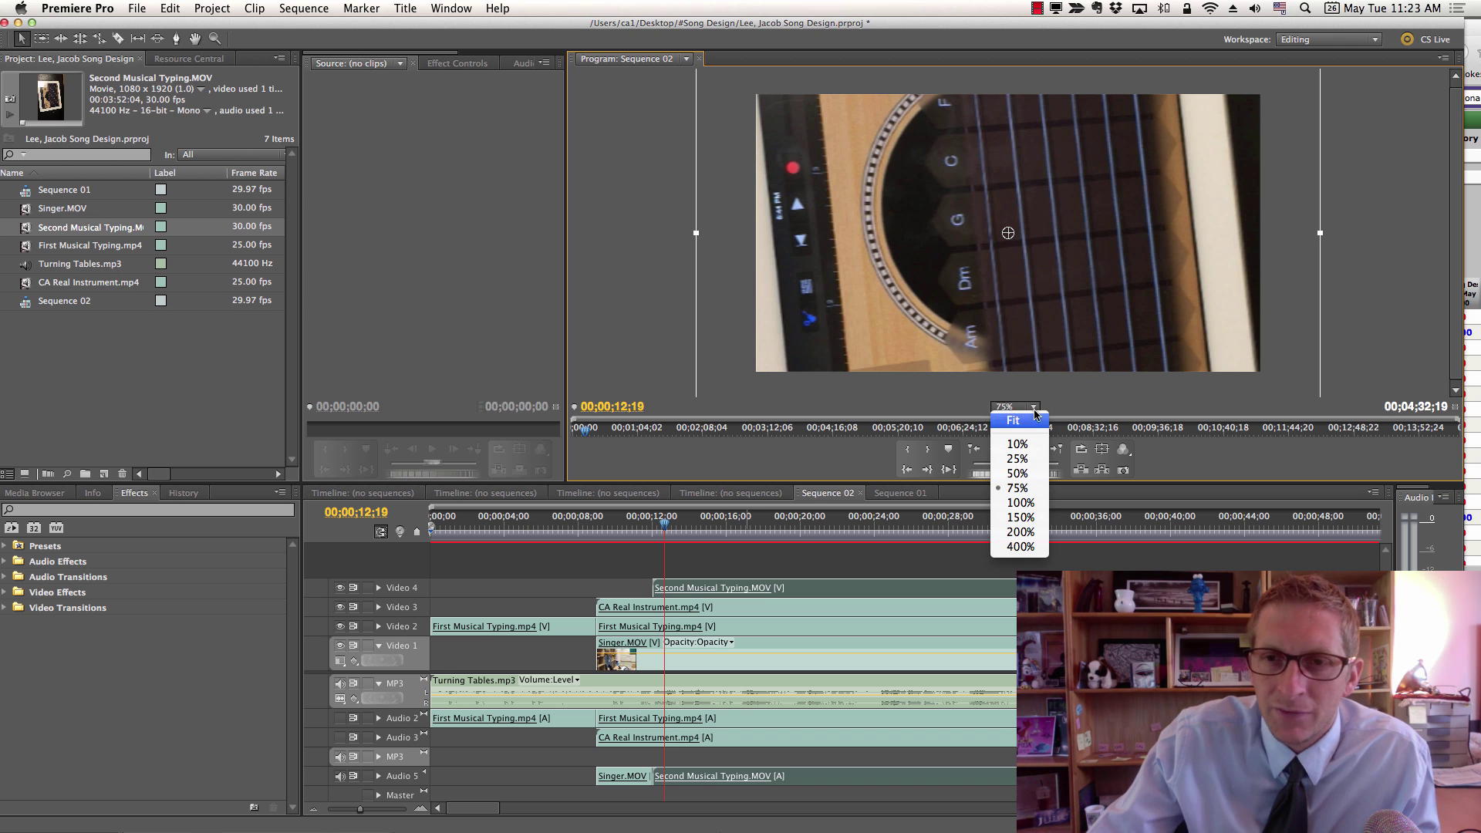
click(1018, 453)
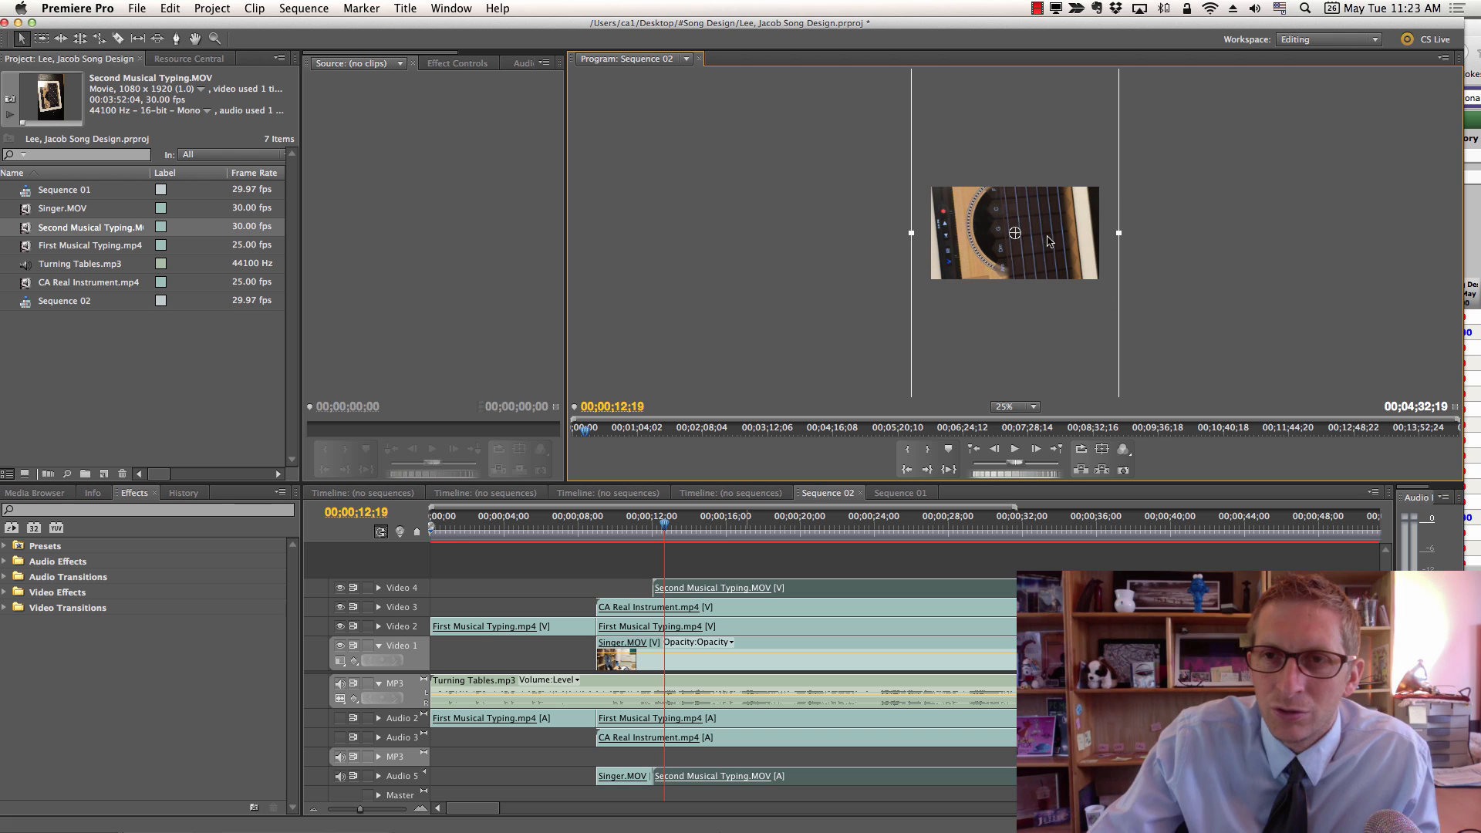
click(1038, 310)
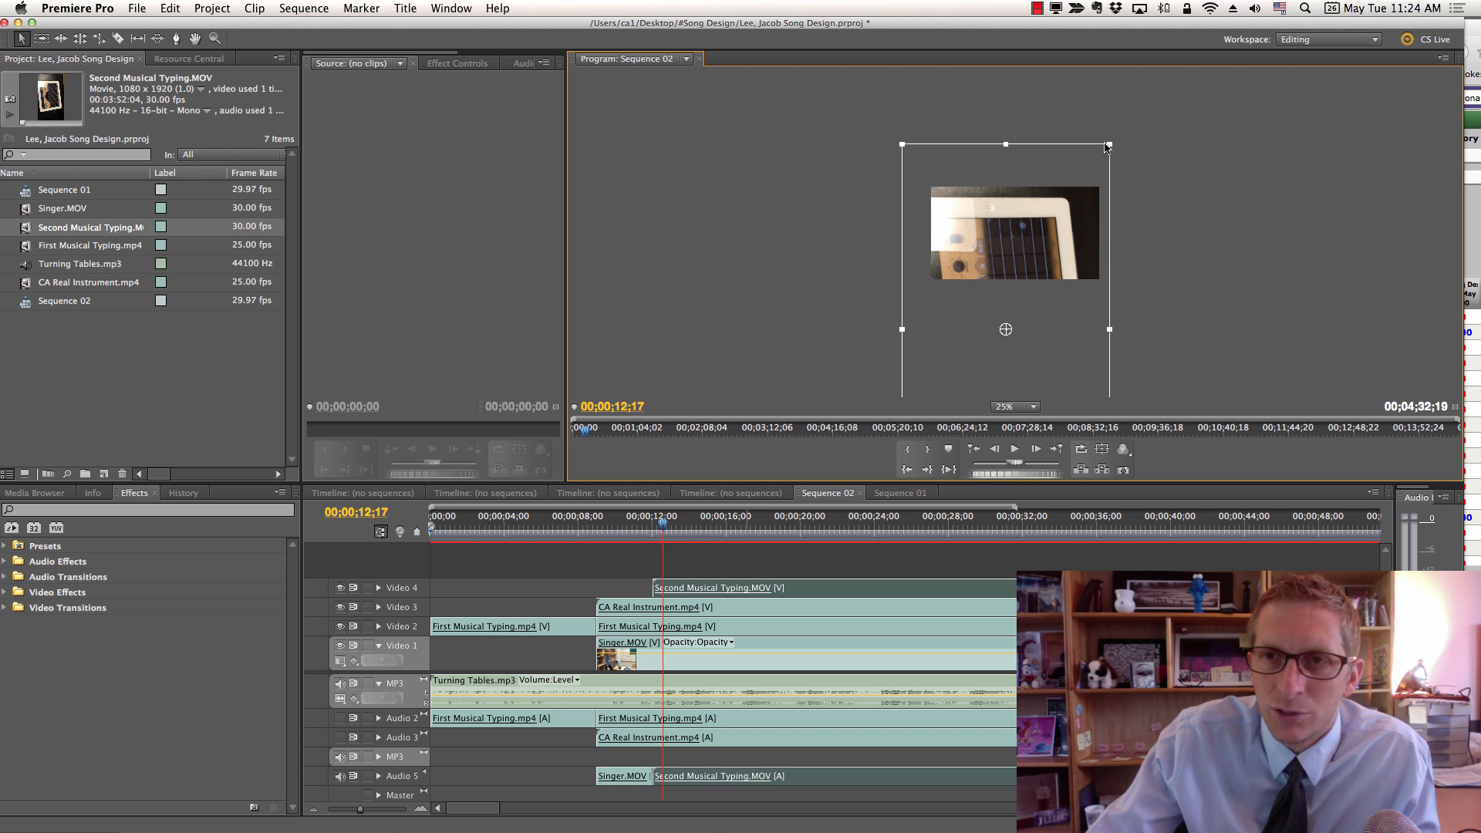
drag(1108, 145, 1037, 267)
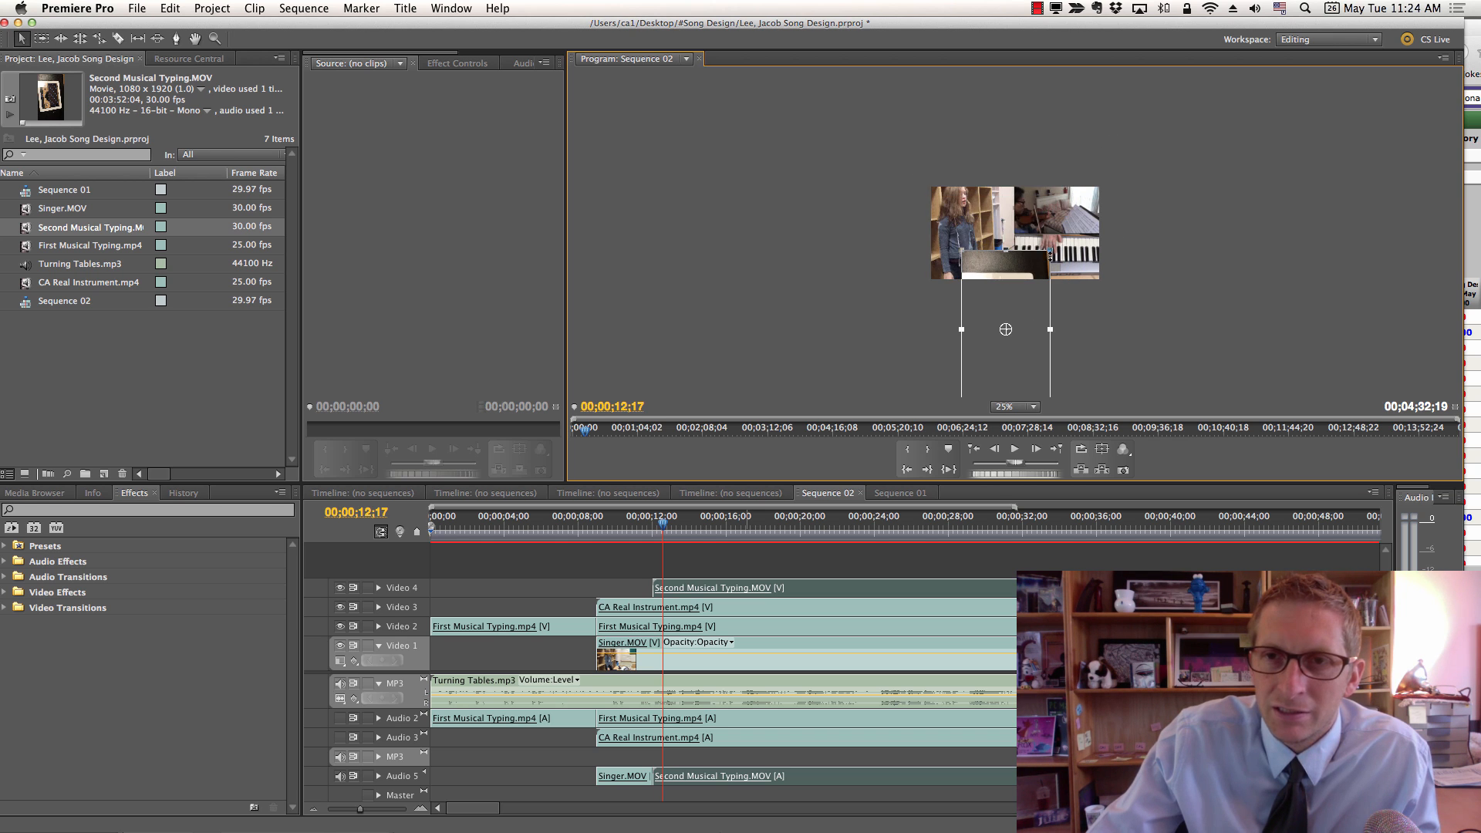
mouse_move(1019, 283)
mouse_down()
mouse_move(1024, 214)
mouse_move(1071, 276)
mouse_move(1077, 206)
mouse_move(1097, 258)
mouse_up()
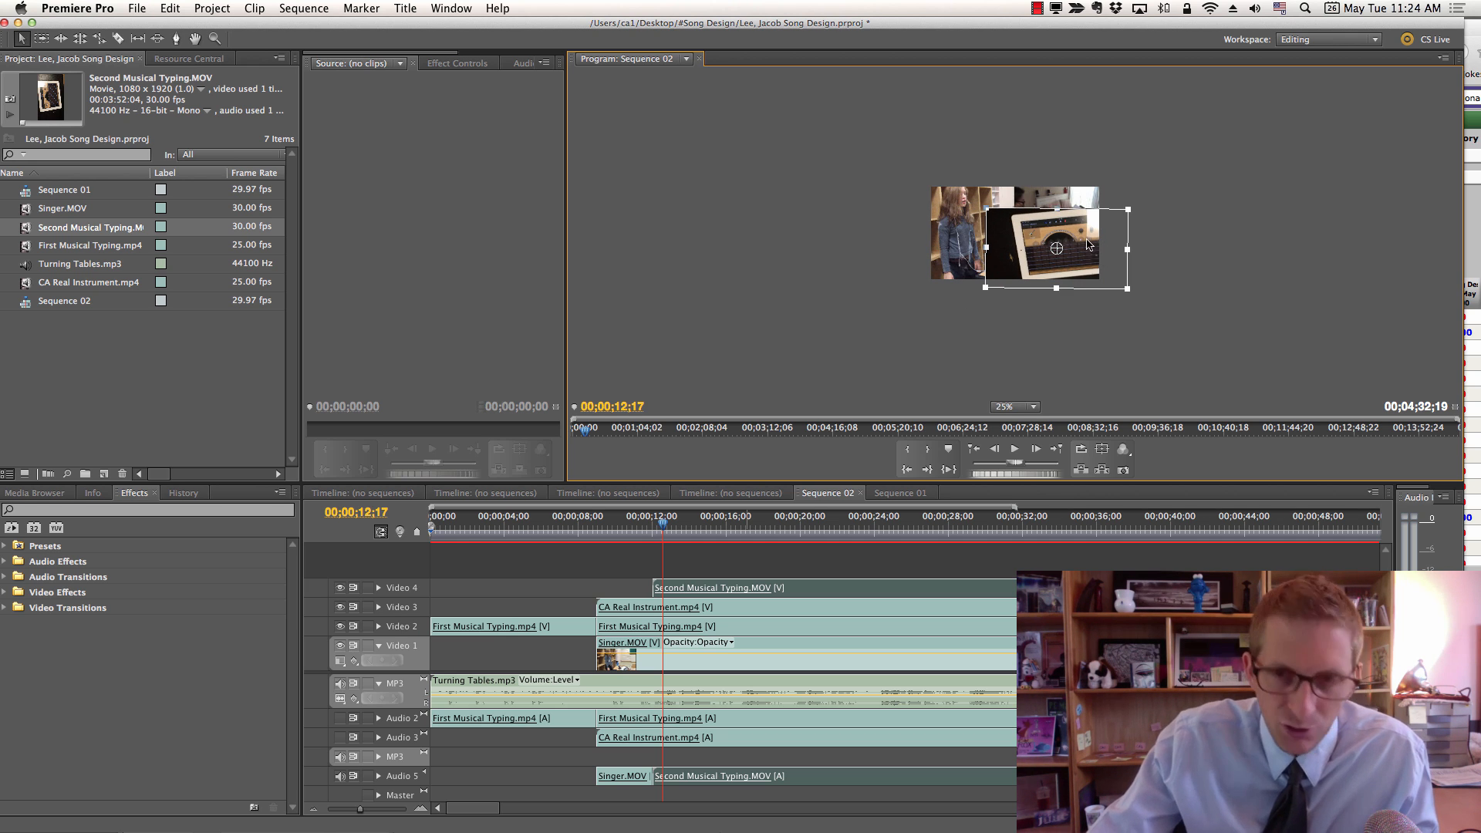
At 100% monitor zoom, shrink the iPad clip and move it toward the lower-left corner.
click(1033, 406)
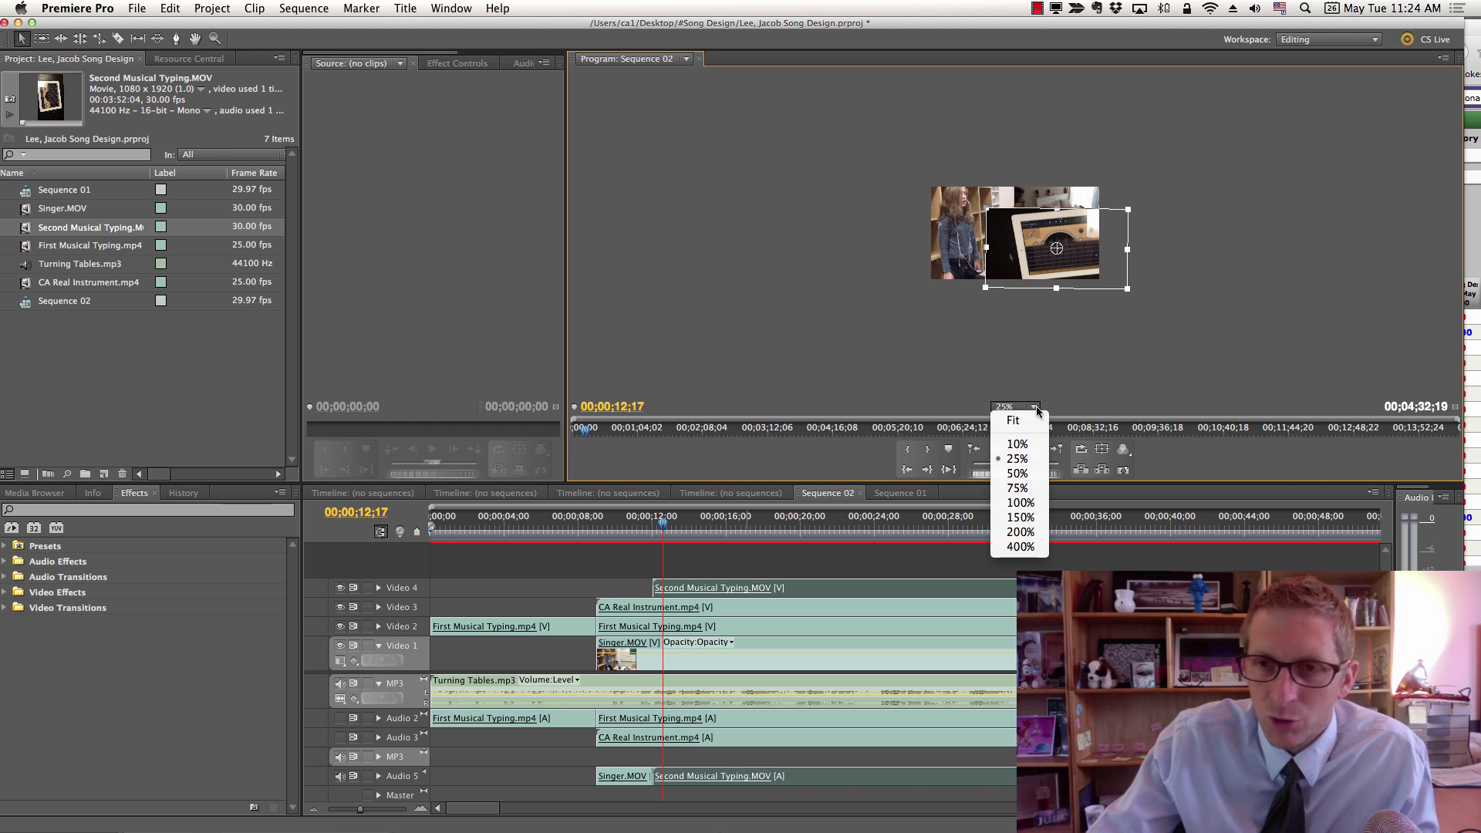
click(1018, 502)
drag(1099, 257, 918, 276)
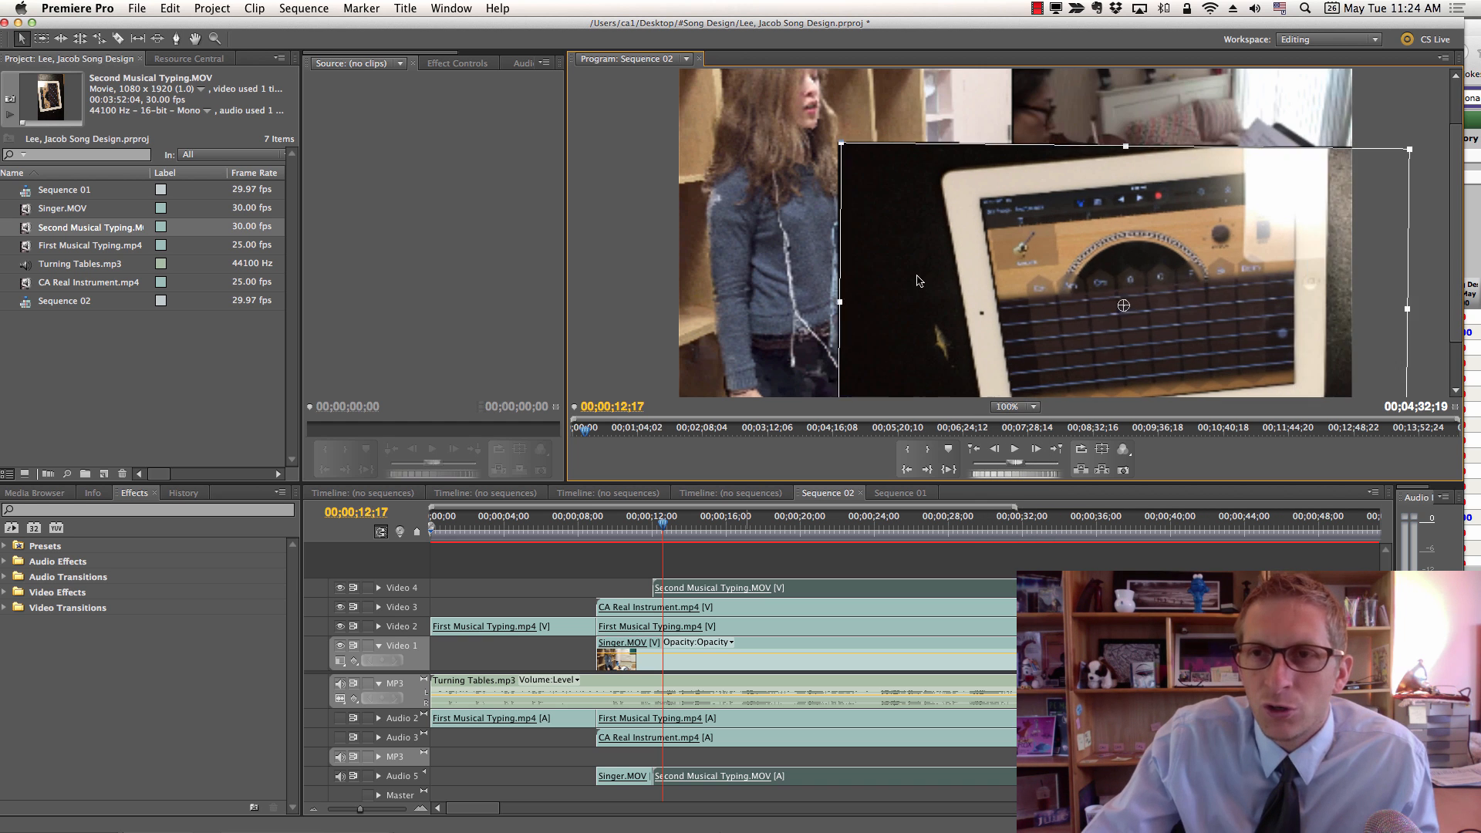
drag(720, 151, 901, 249)
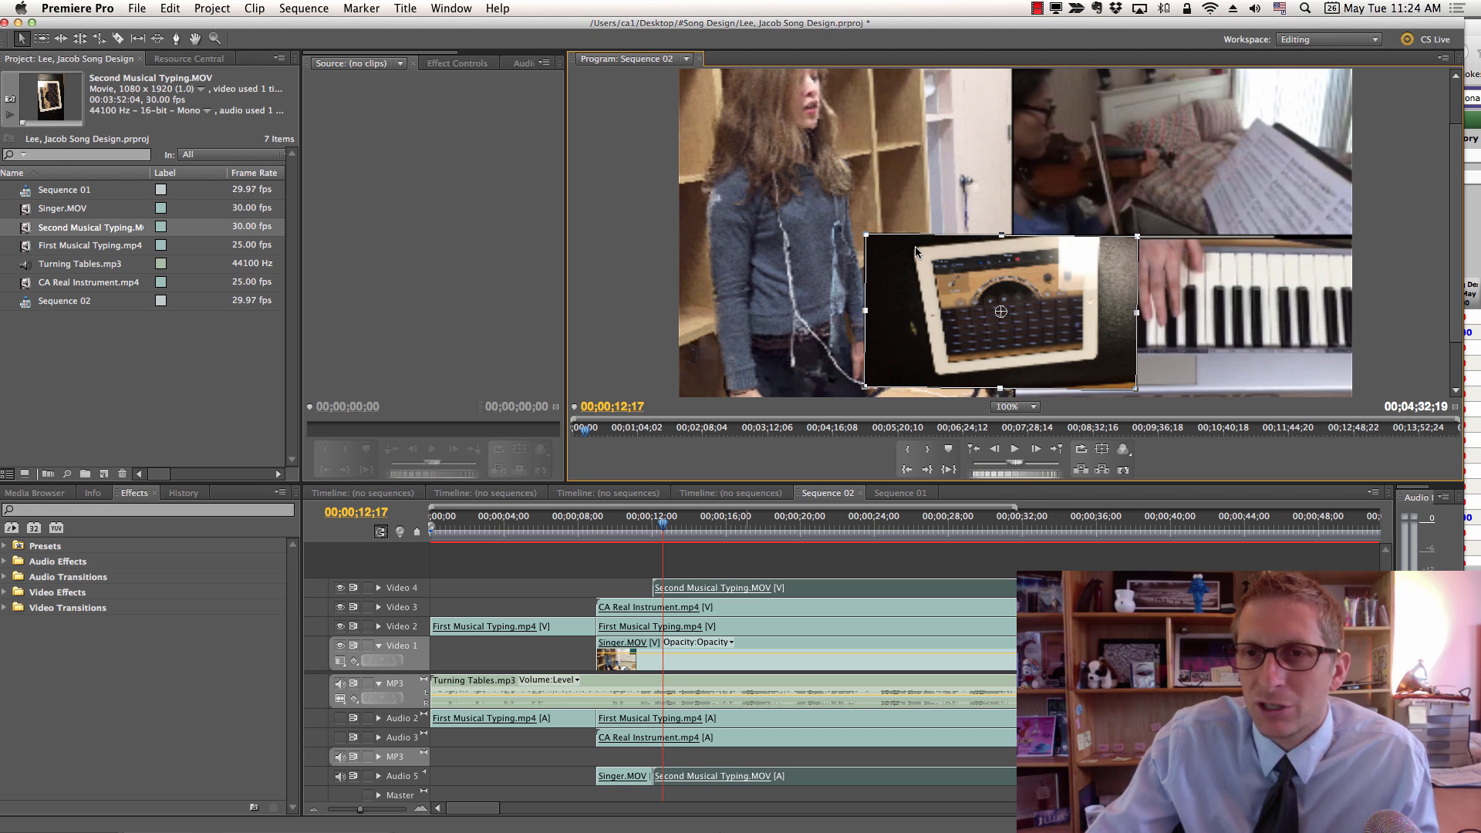
drag(925, 289, 727, 299)
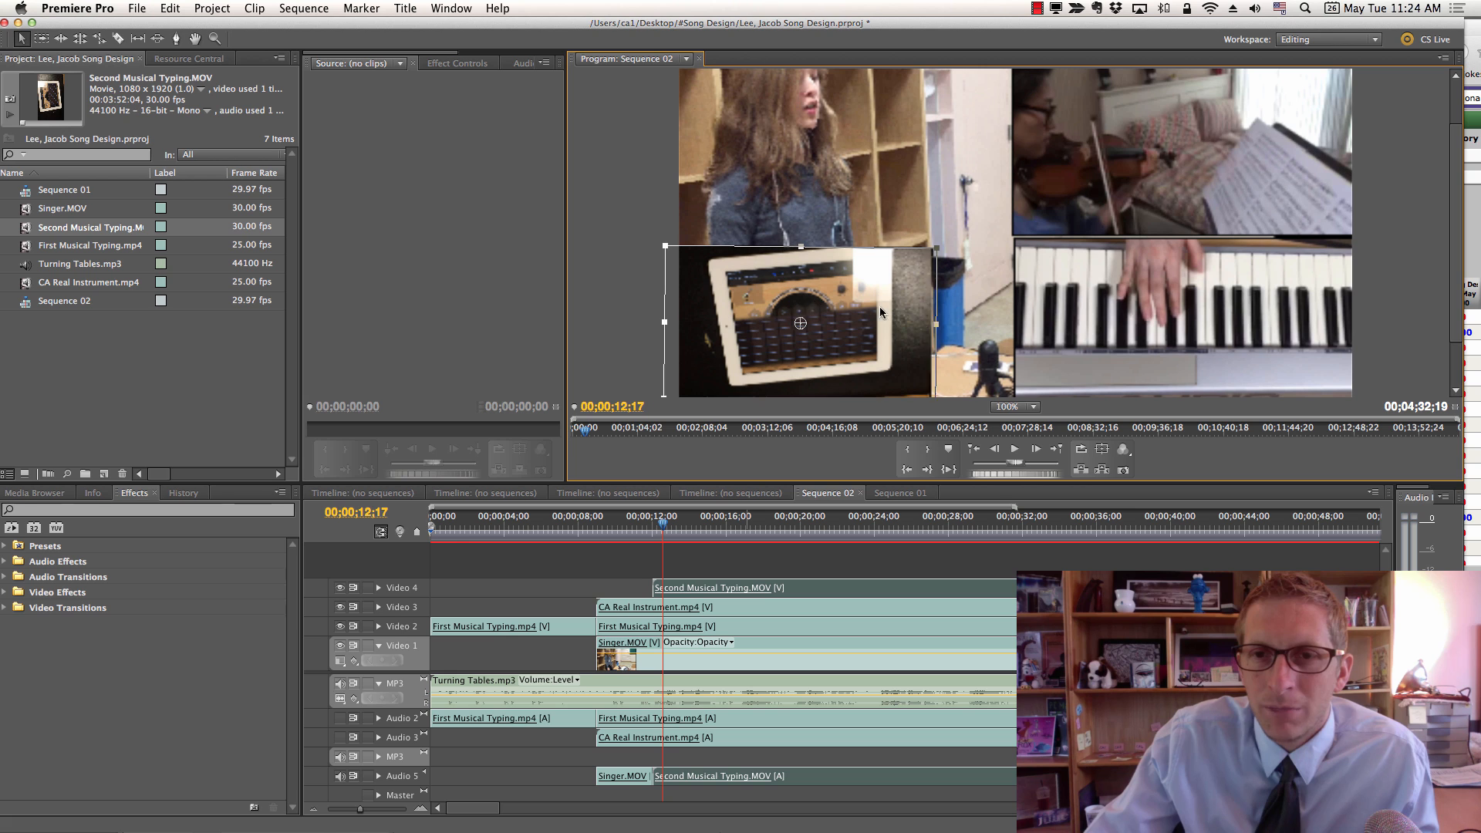
Grow and nudge the iPad clip until it fills the lower-left quarter beside the piano.
drag(937, 250, 969, 237)
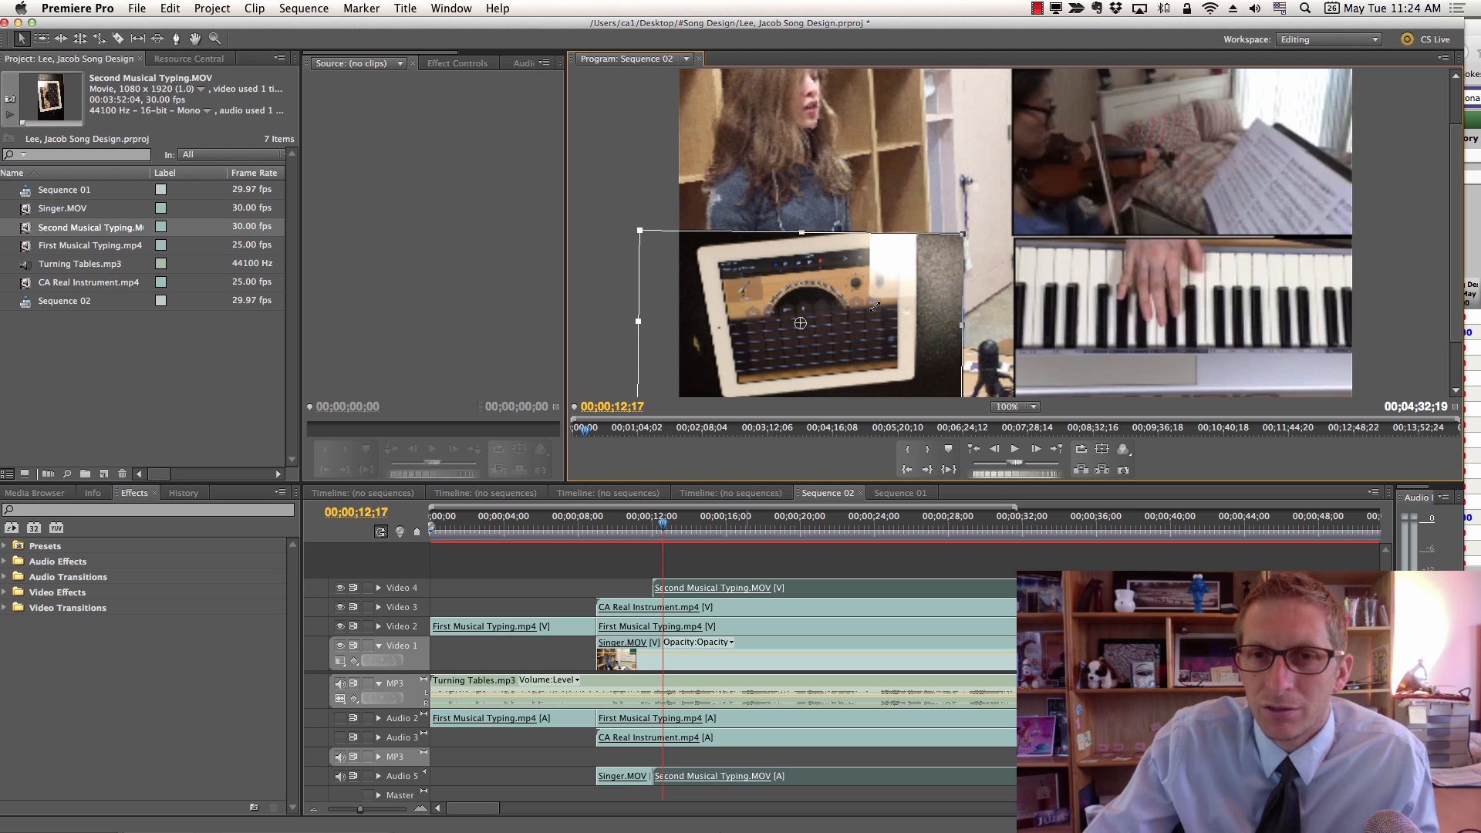
drag(879, 315, 888, 321)
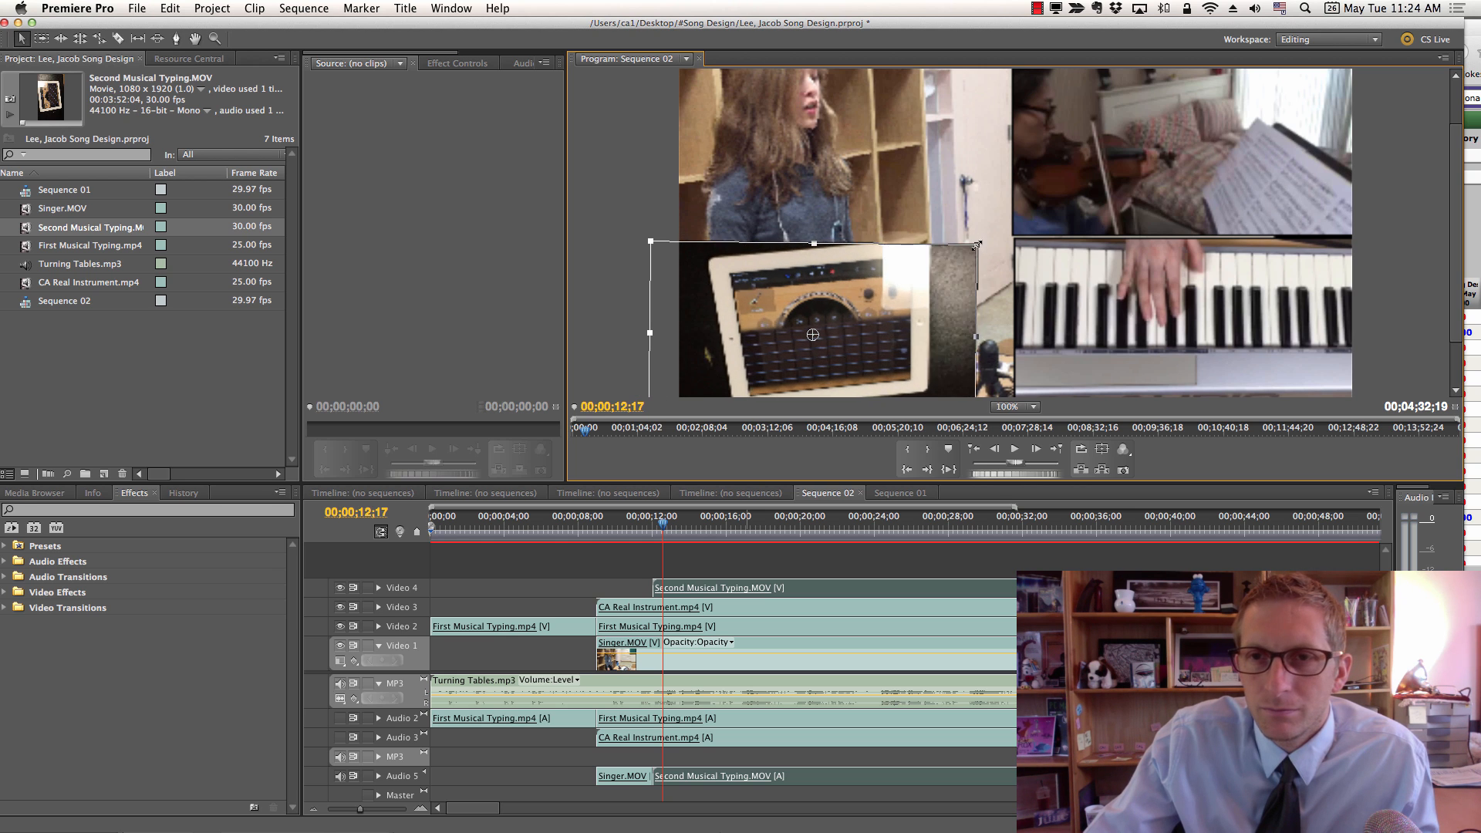
drag(978, 246, 998, 231)
drag(951, 275, 966, 284)
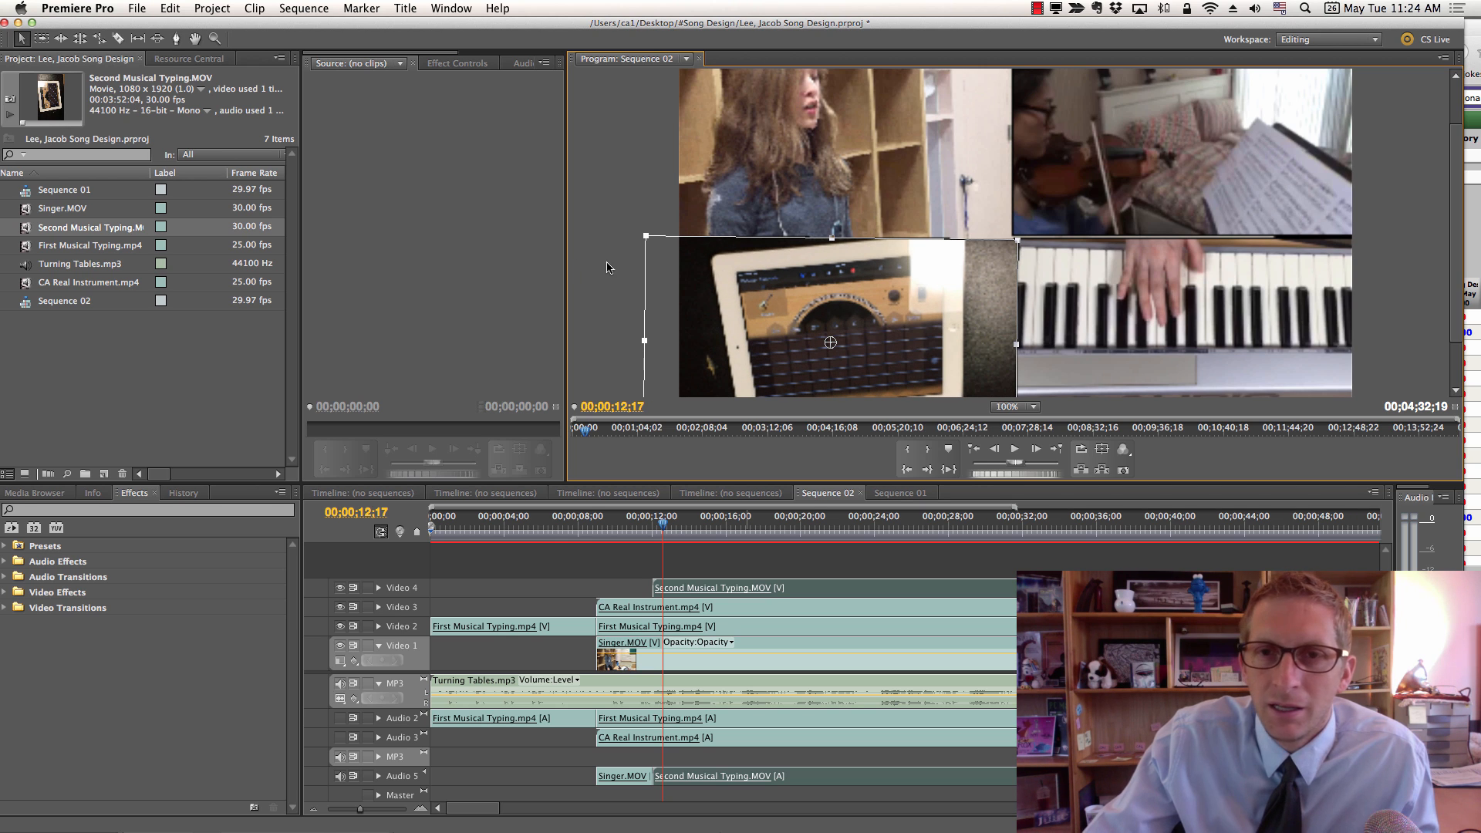
click(792, 173)
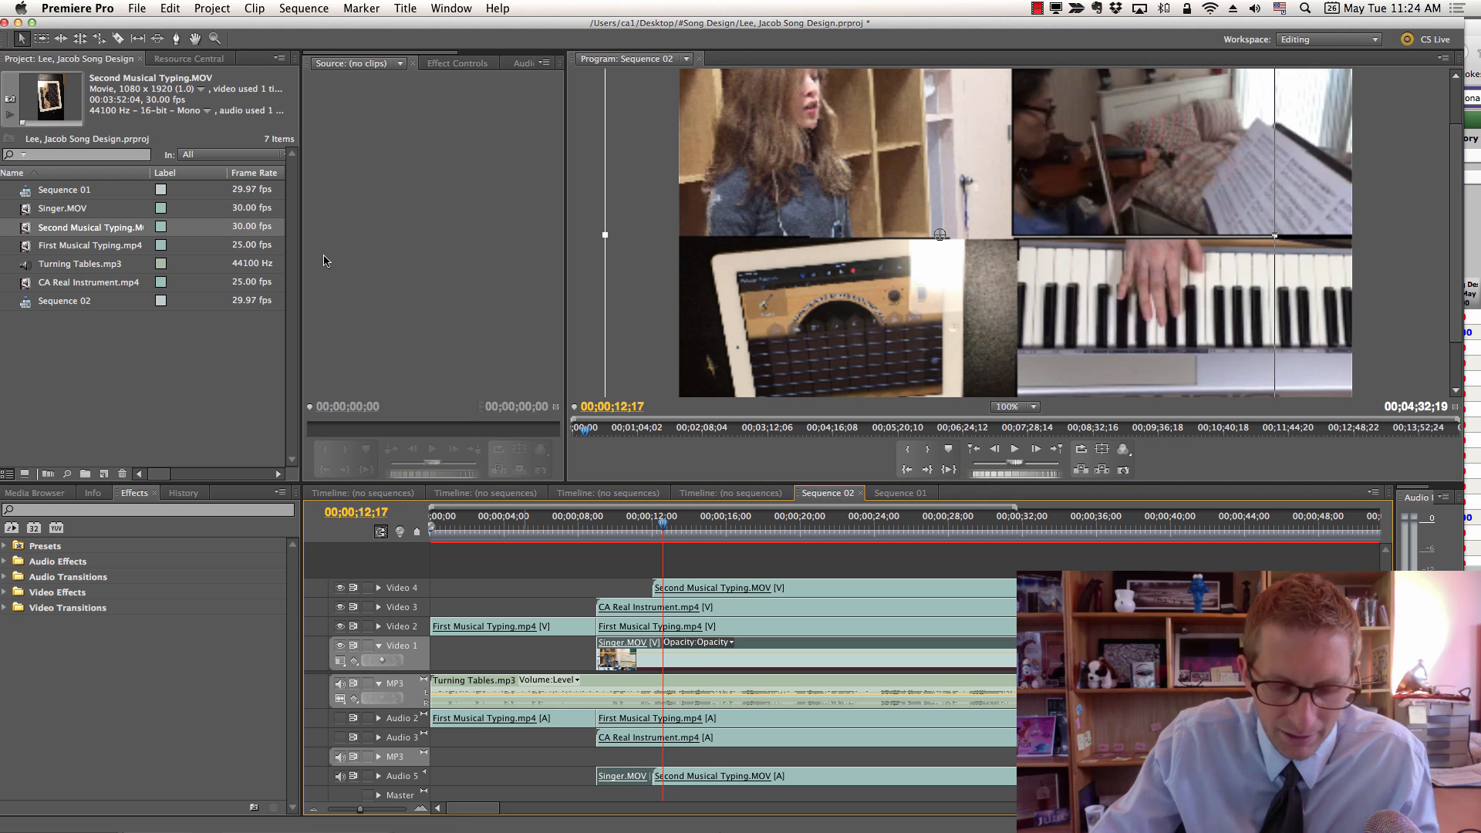
Razor-split Singer.MOV at the playhead and select the singer clip in the Program monitor.
key(c)
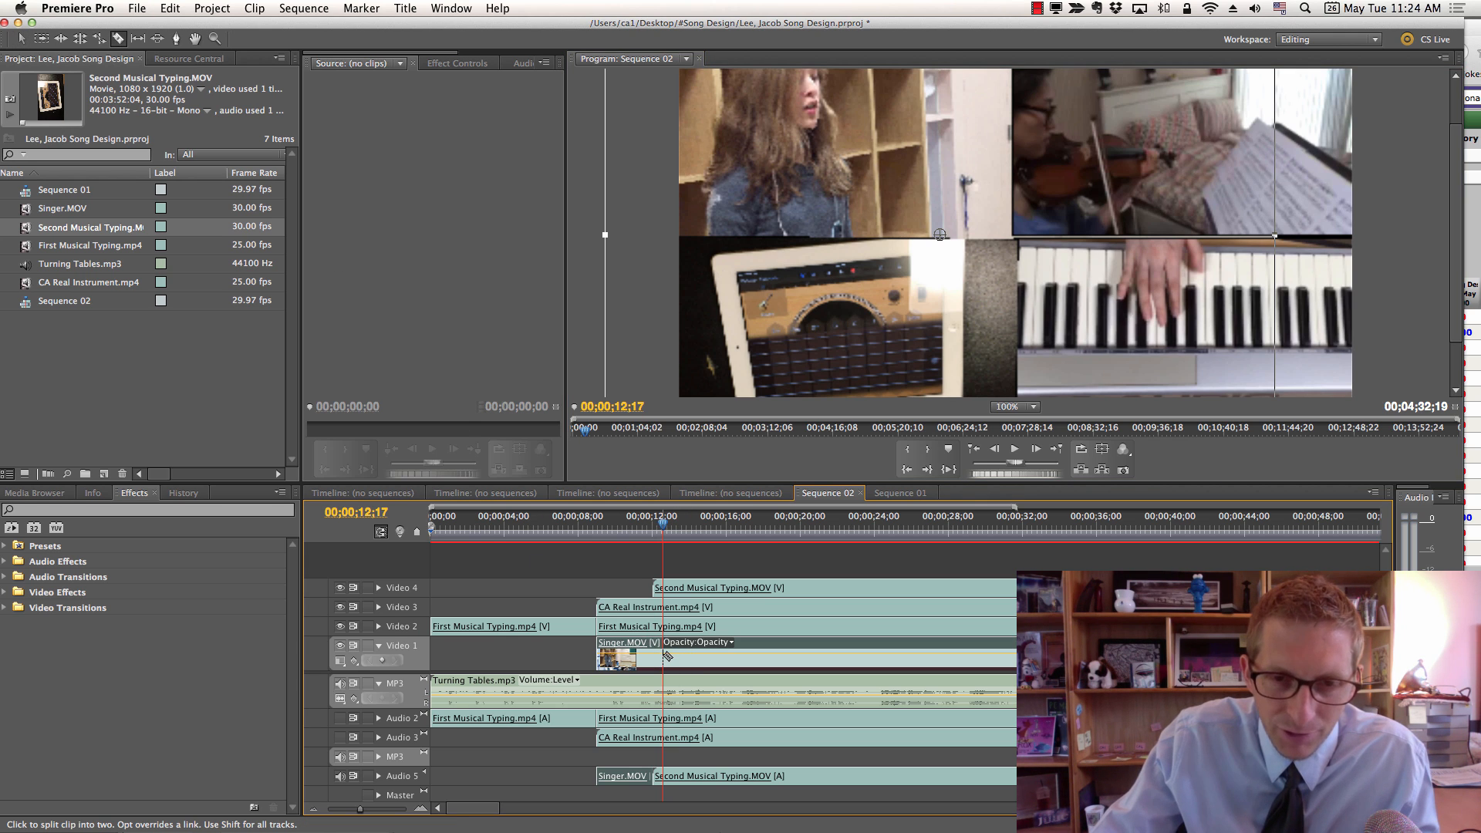
click(667, 655)
key(v)
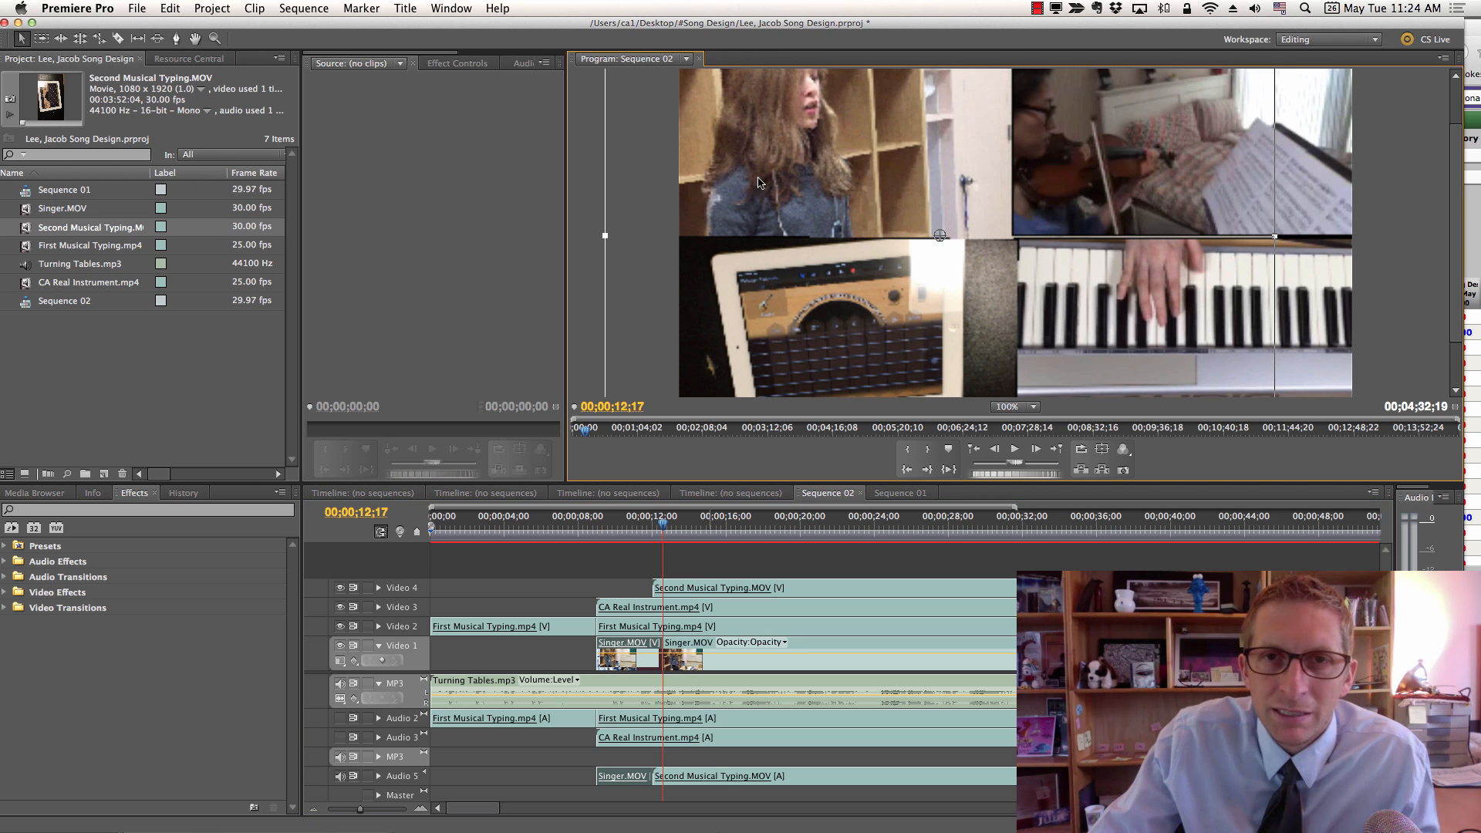
click(767, 214)
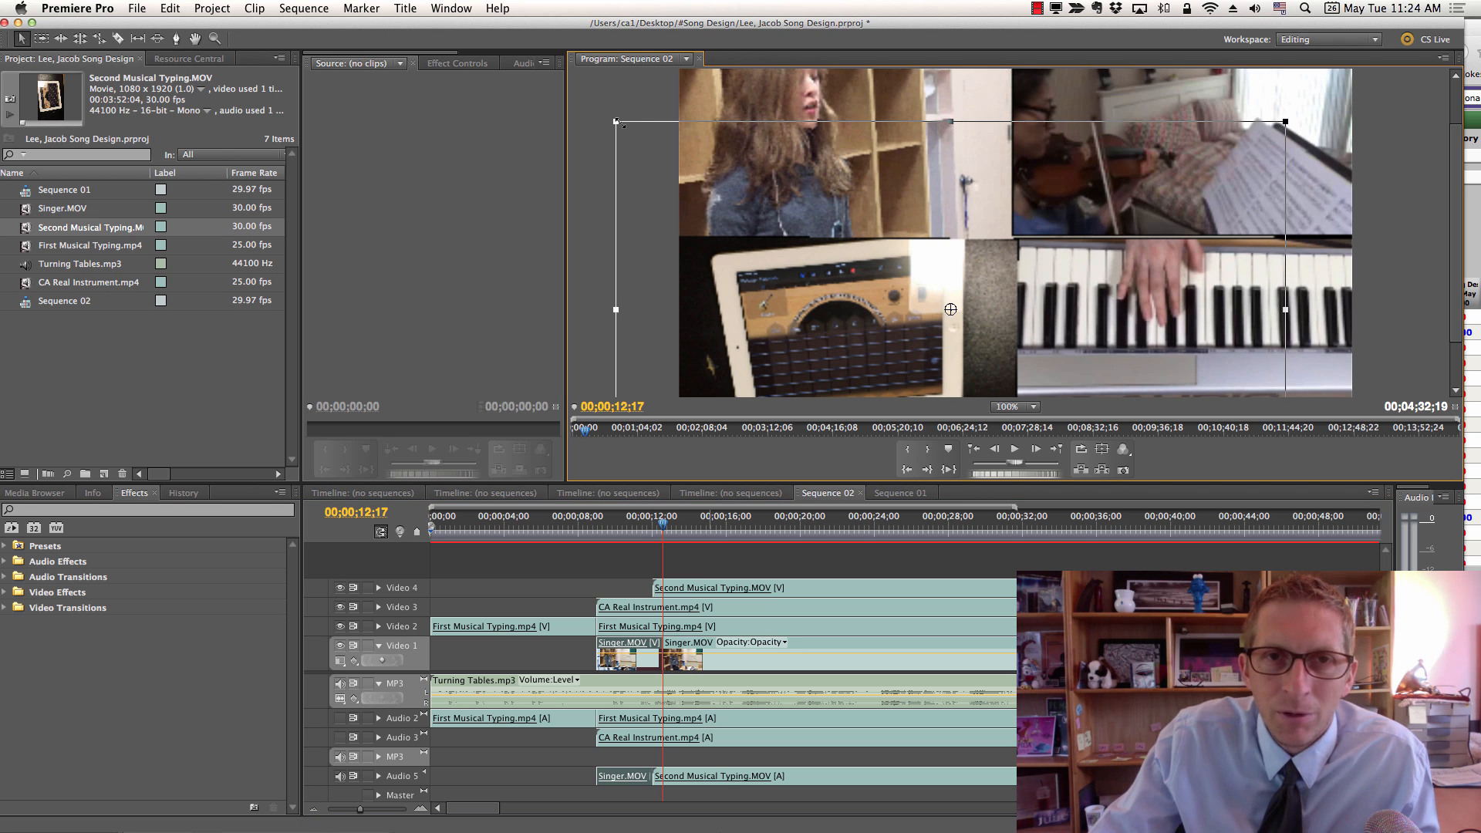
click(871, 299)
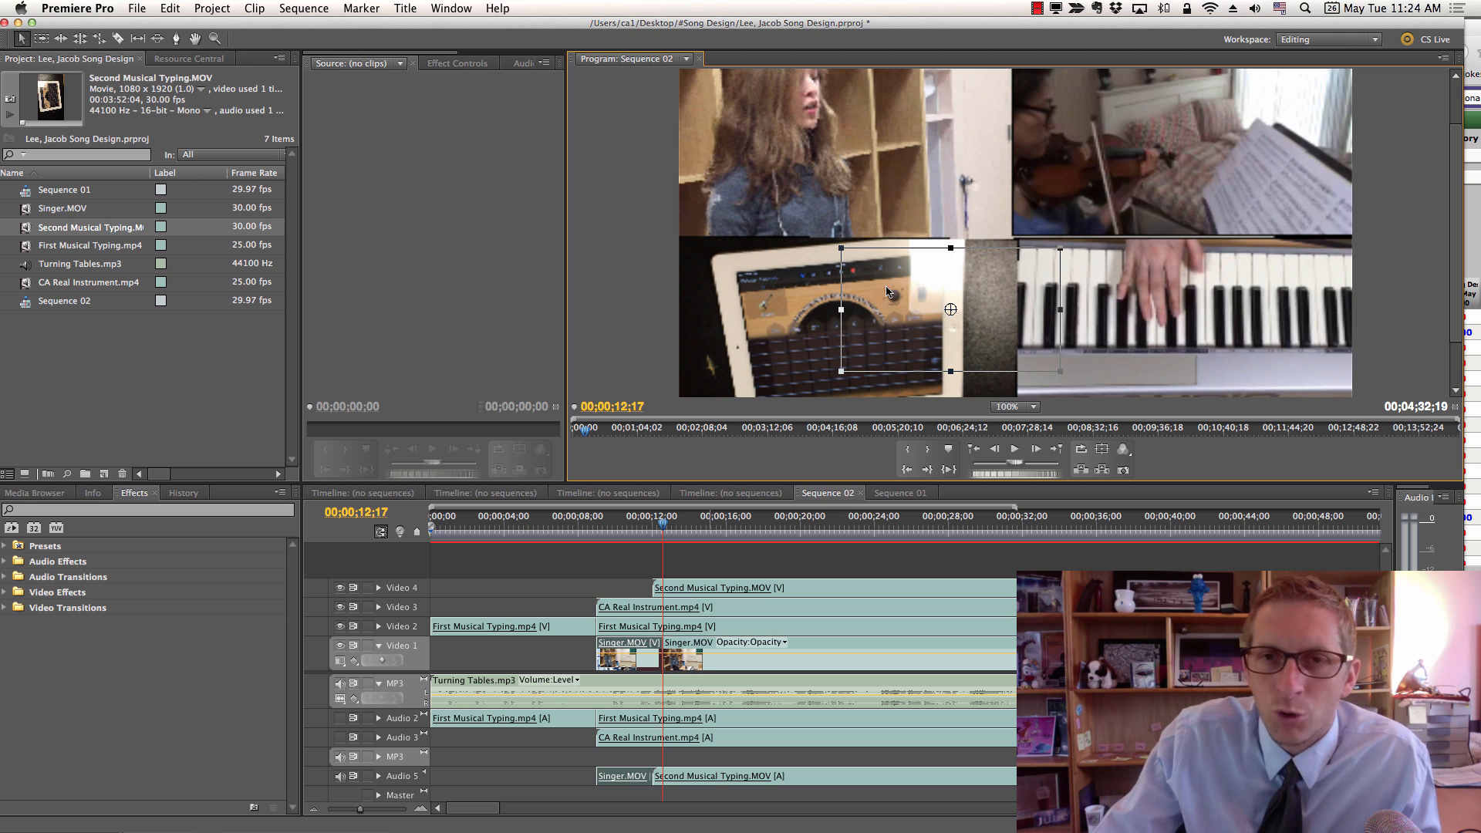
click(778, 188)
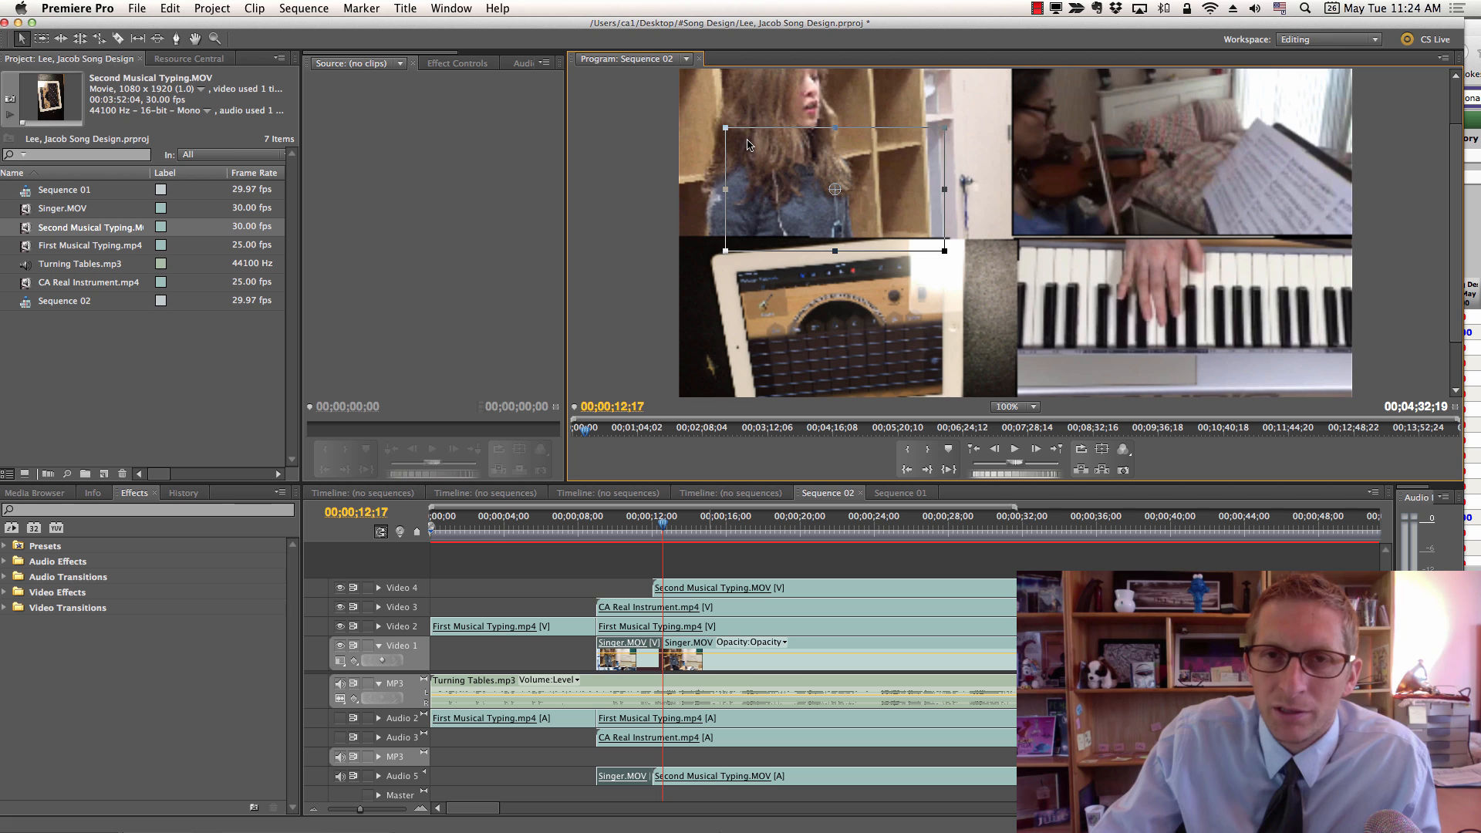
click(727, 663)
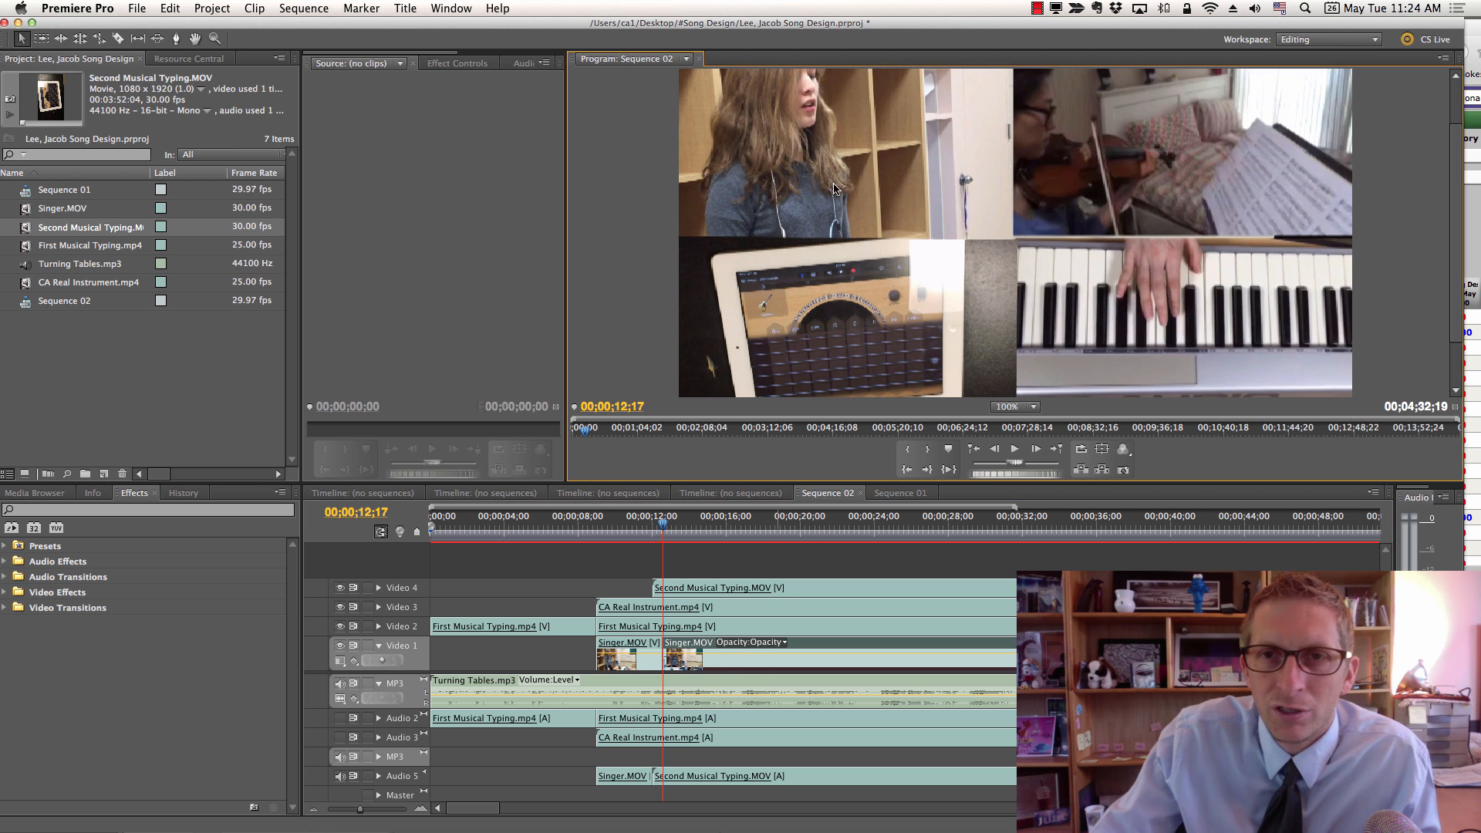
click(866, 267)
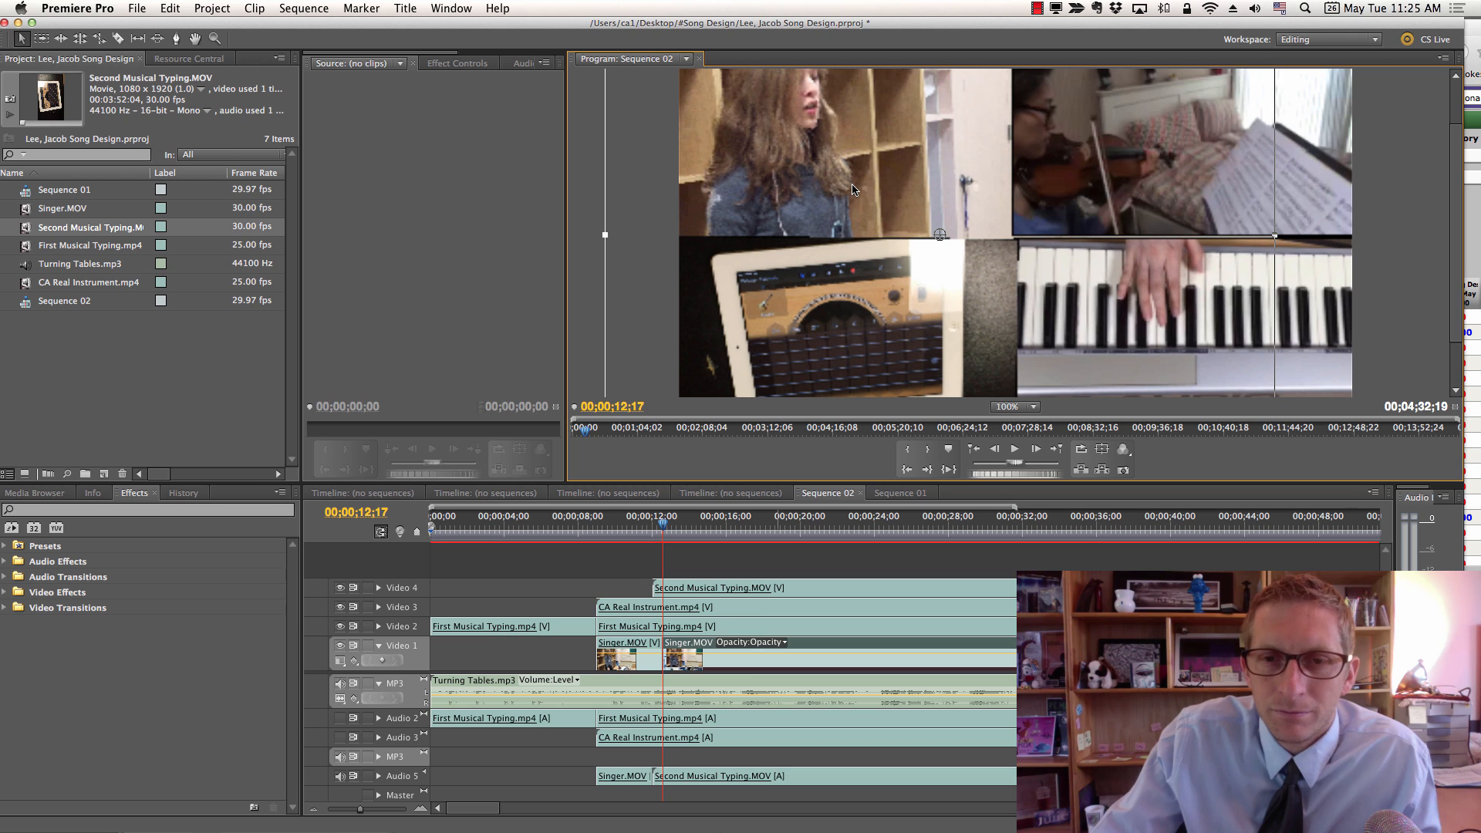
click(809, 185)
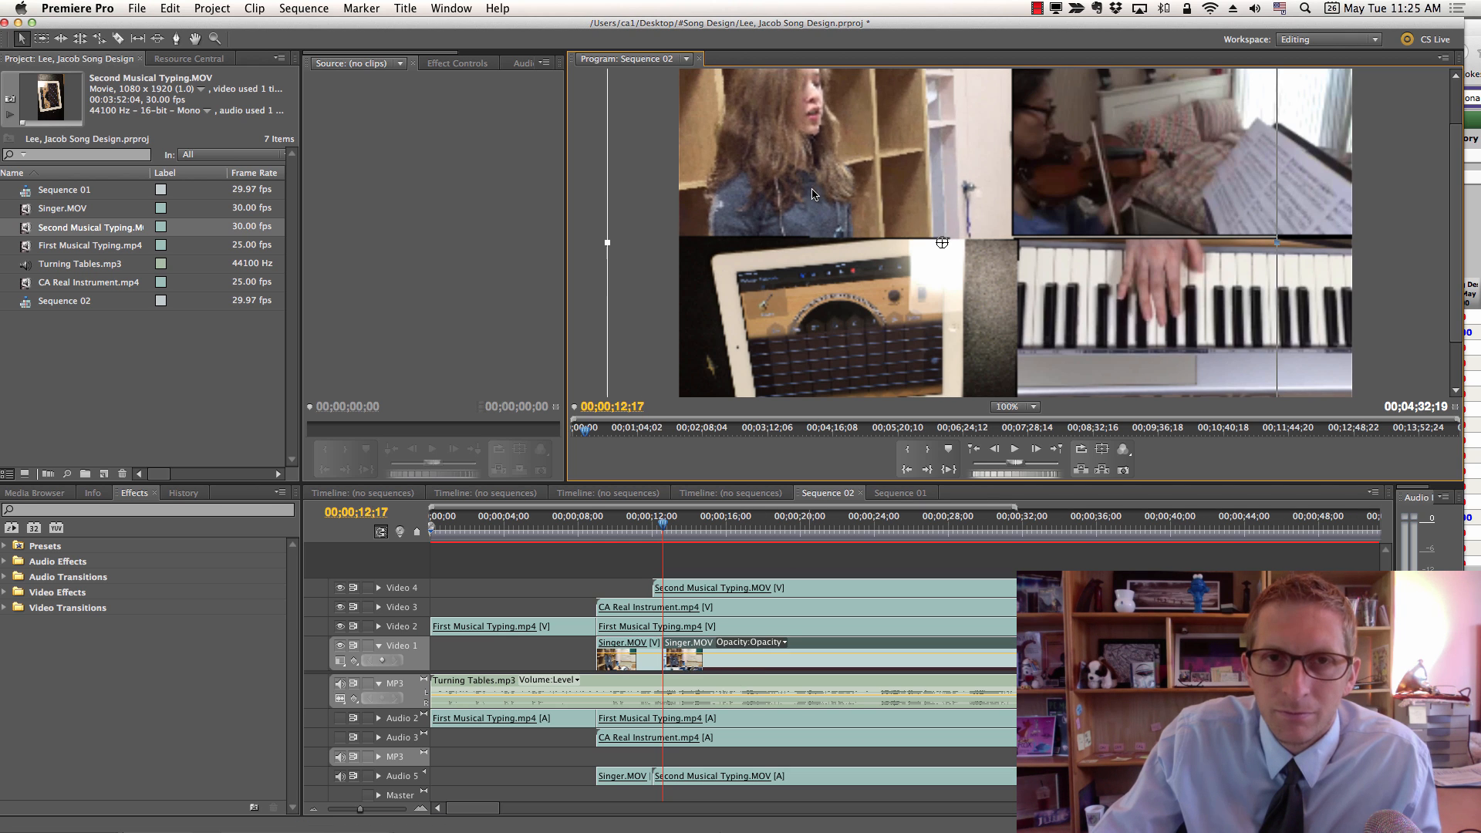
Resize and reposition the singer clip to fill the top-left quadrant of the 2x2 grid.
mouse_move(681, 72)
mouse_down()
mouse_move(659, 105)
mouse_move(827, 211)
mouse_up()
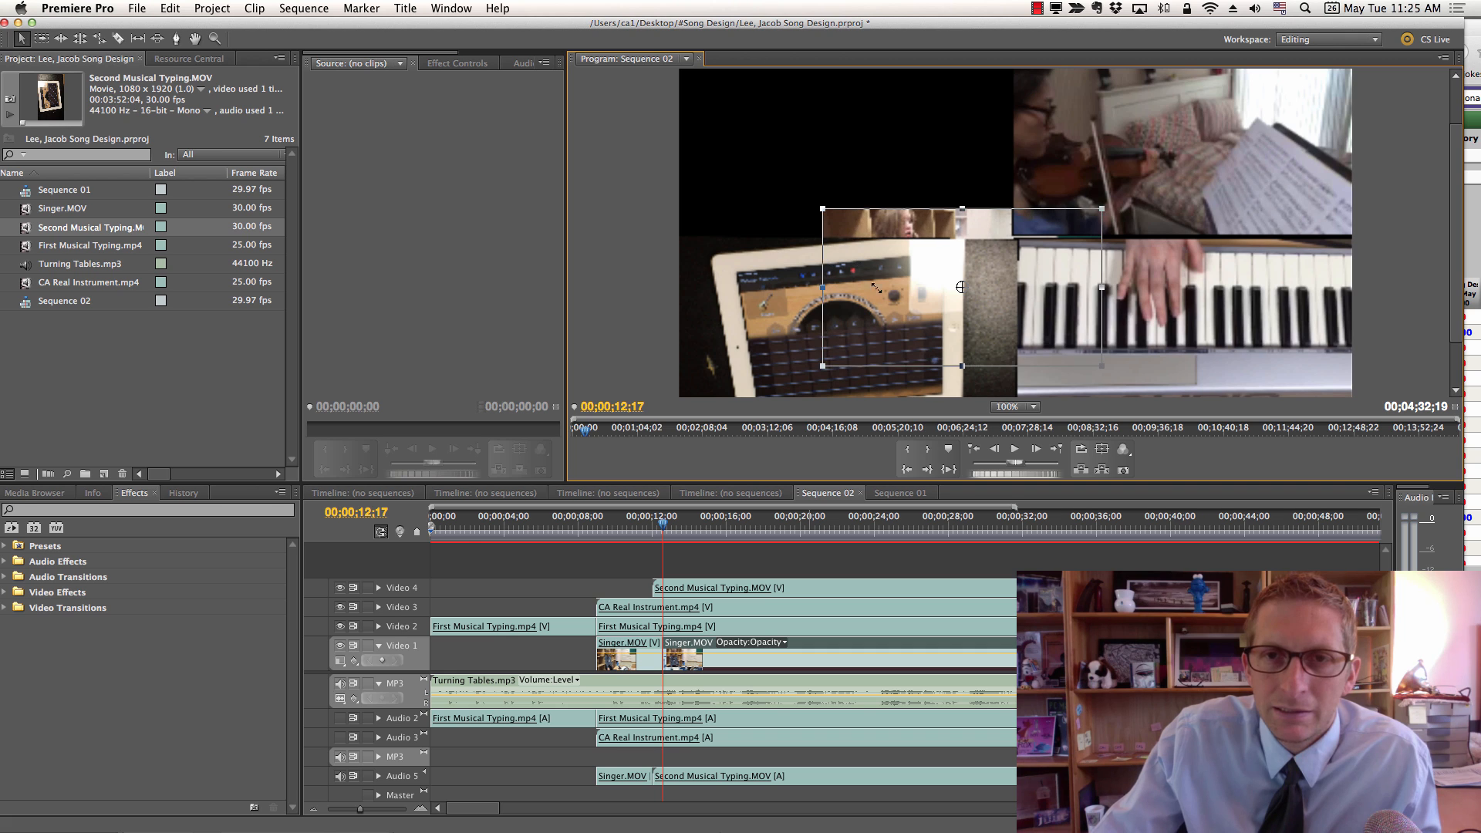
mouse_move(959, 287)
mouse_down()
mouse_move(742, 140)
mouse_move(744, 167)
mouse_up()
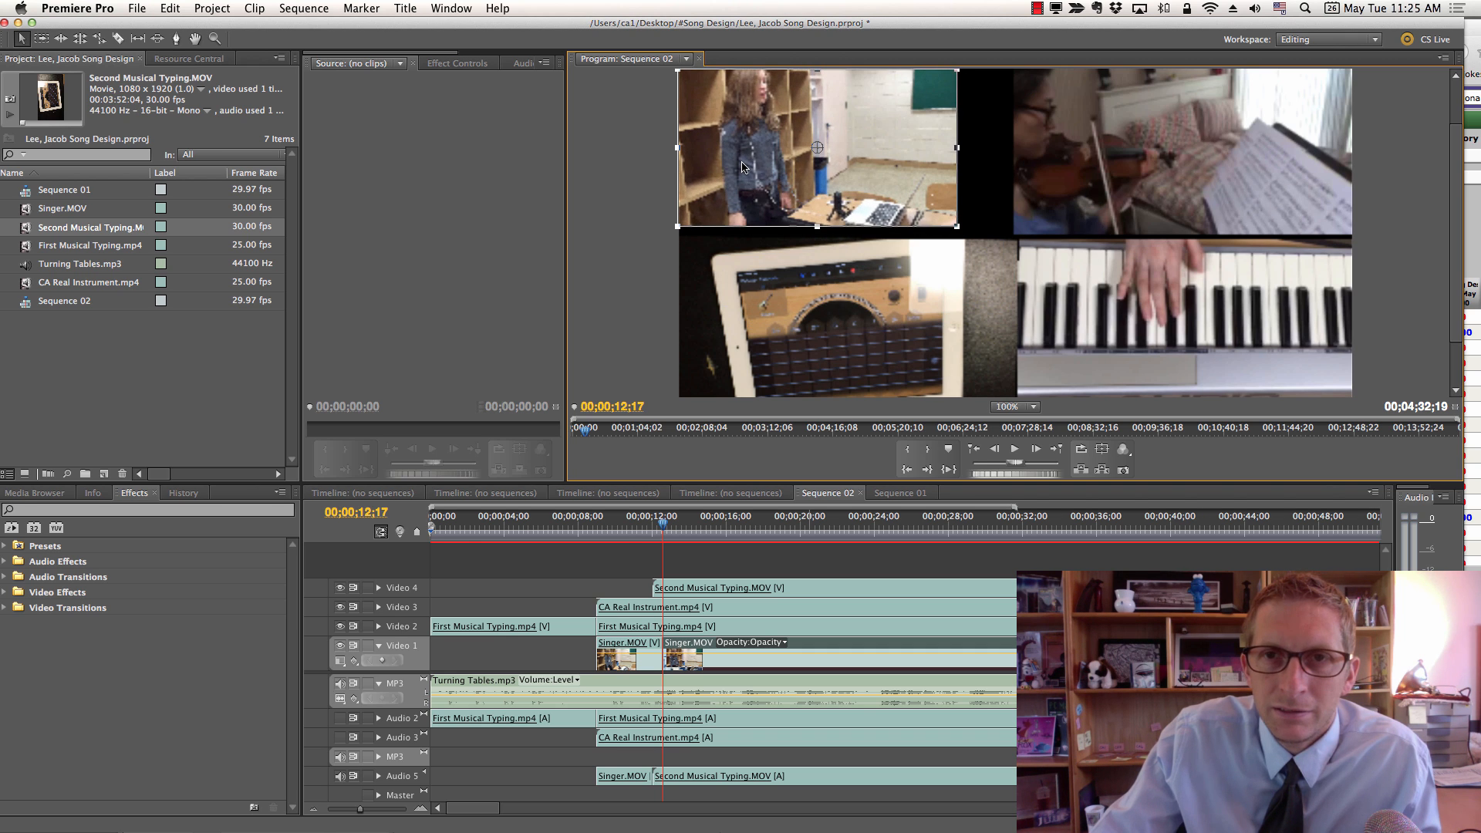
drag(958, 228, 1029, 267)
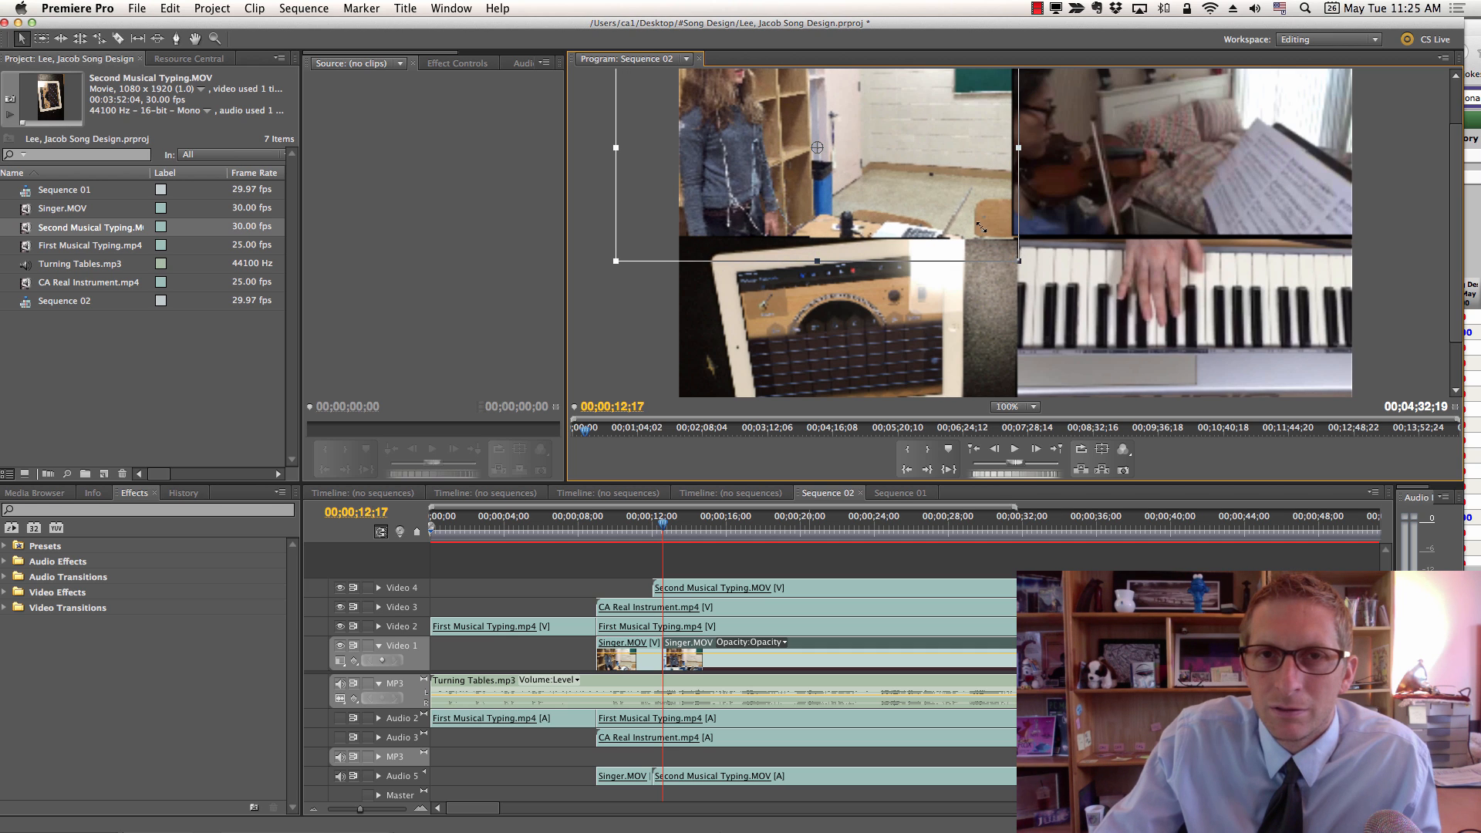
drag(939, 200, 940, 223)
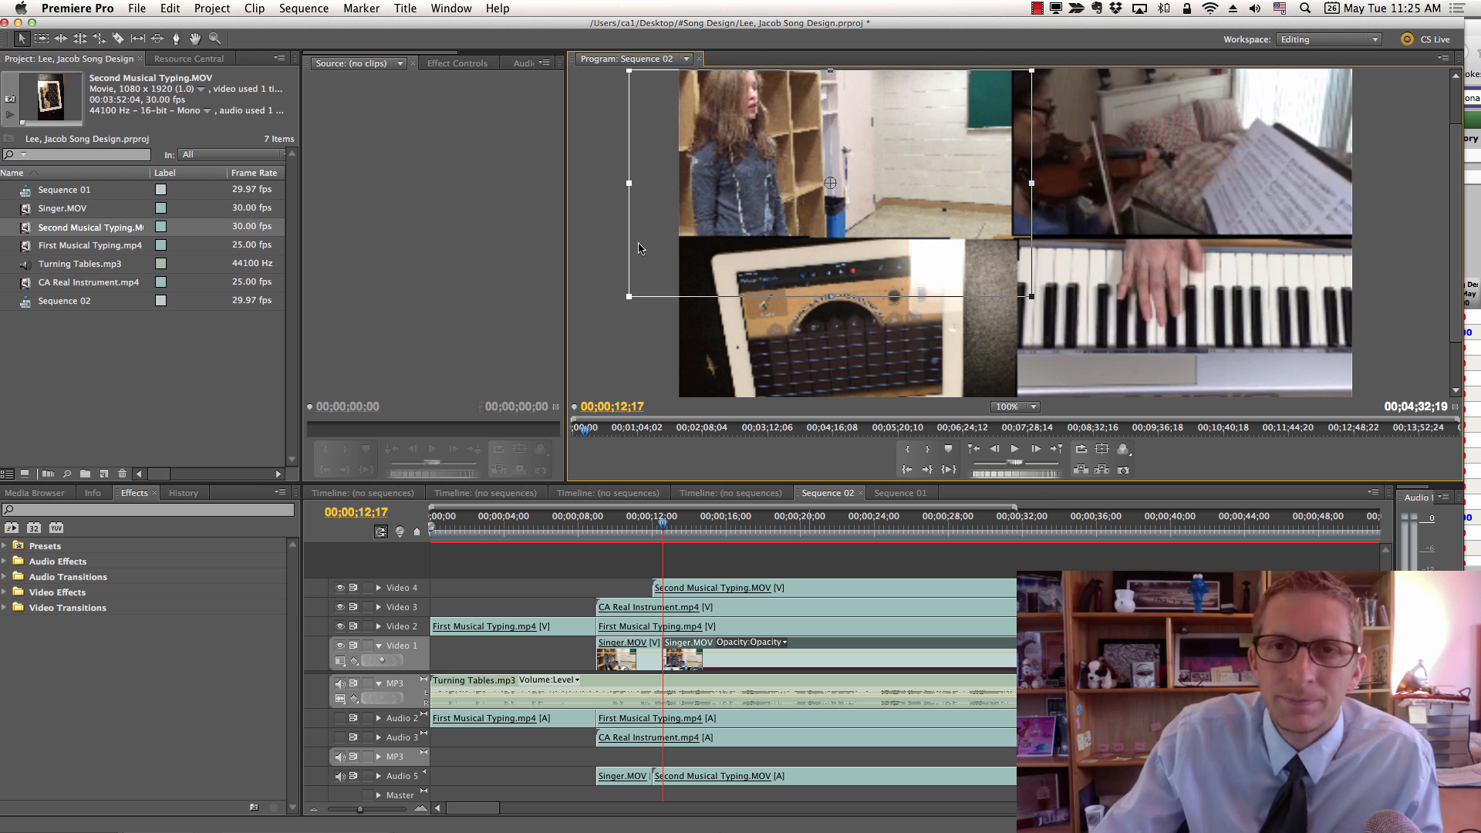
click(781, 303)
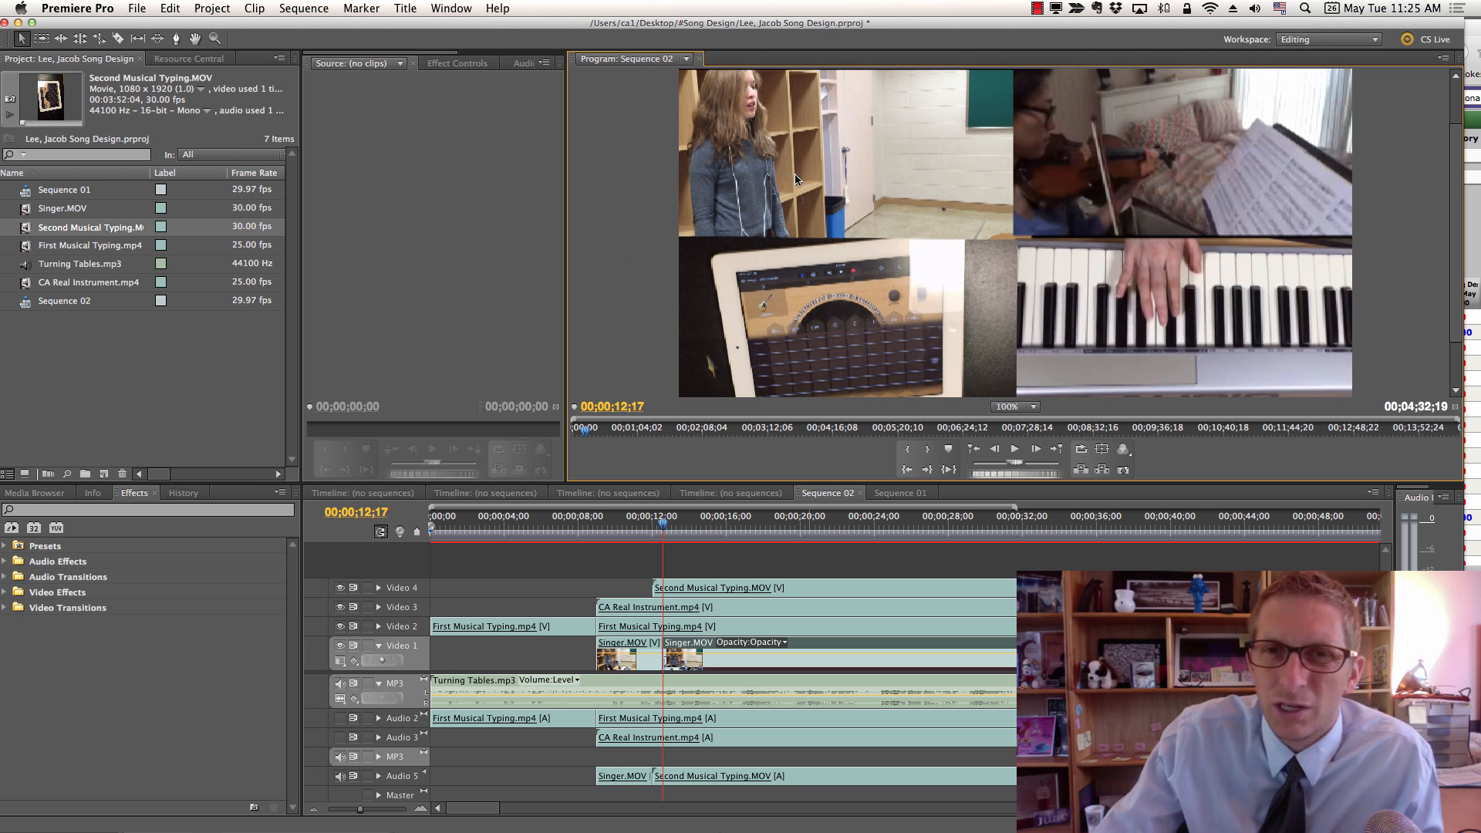
click(816, 135)
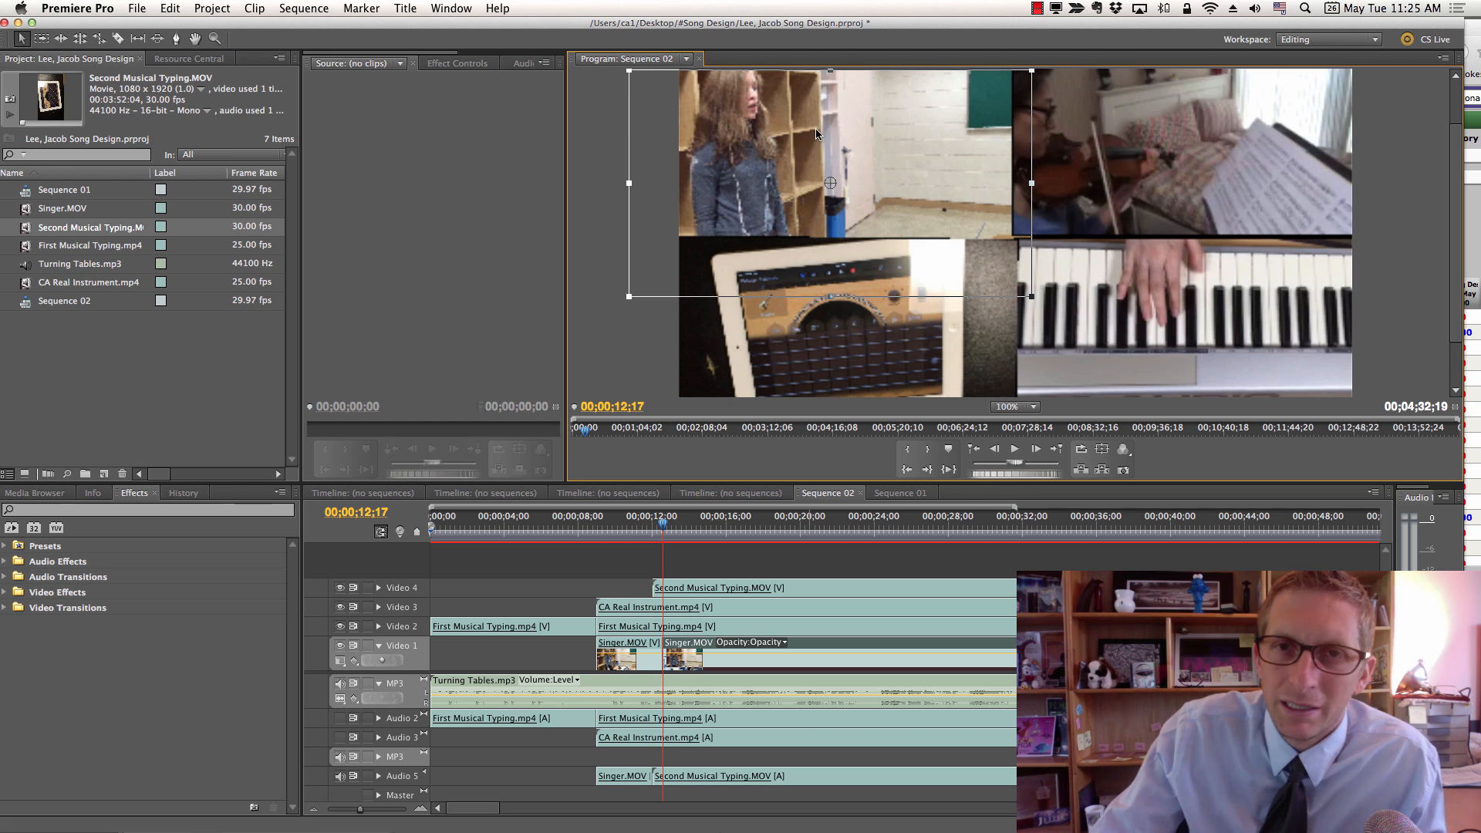
drag(816, 135, 825, 136)
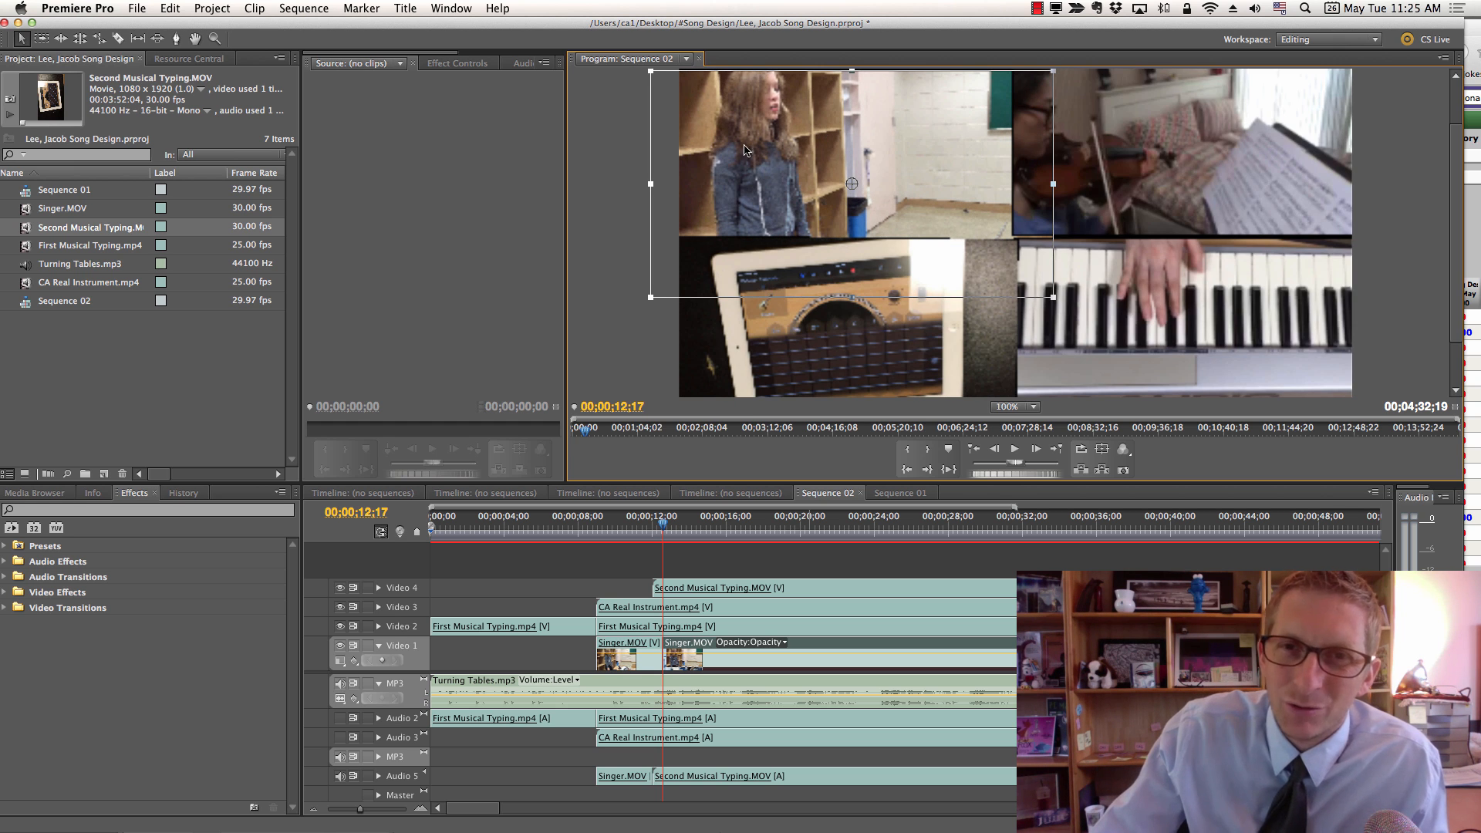
click(630, 202)
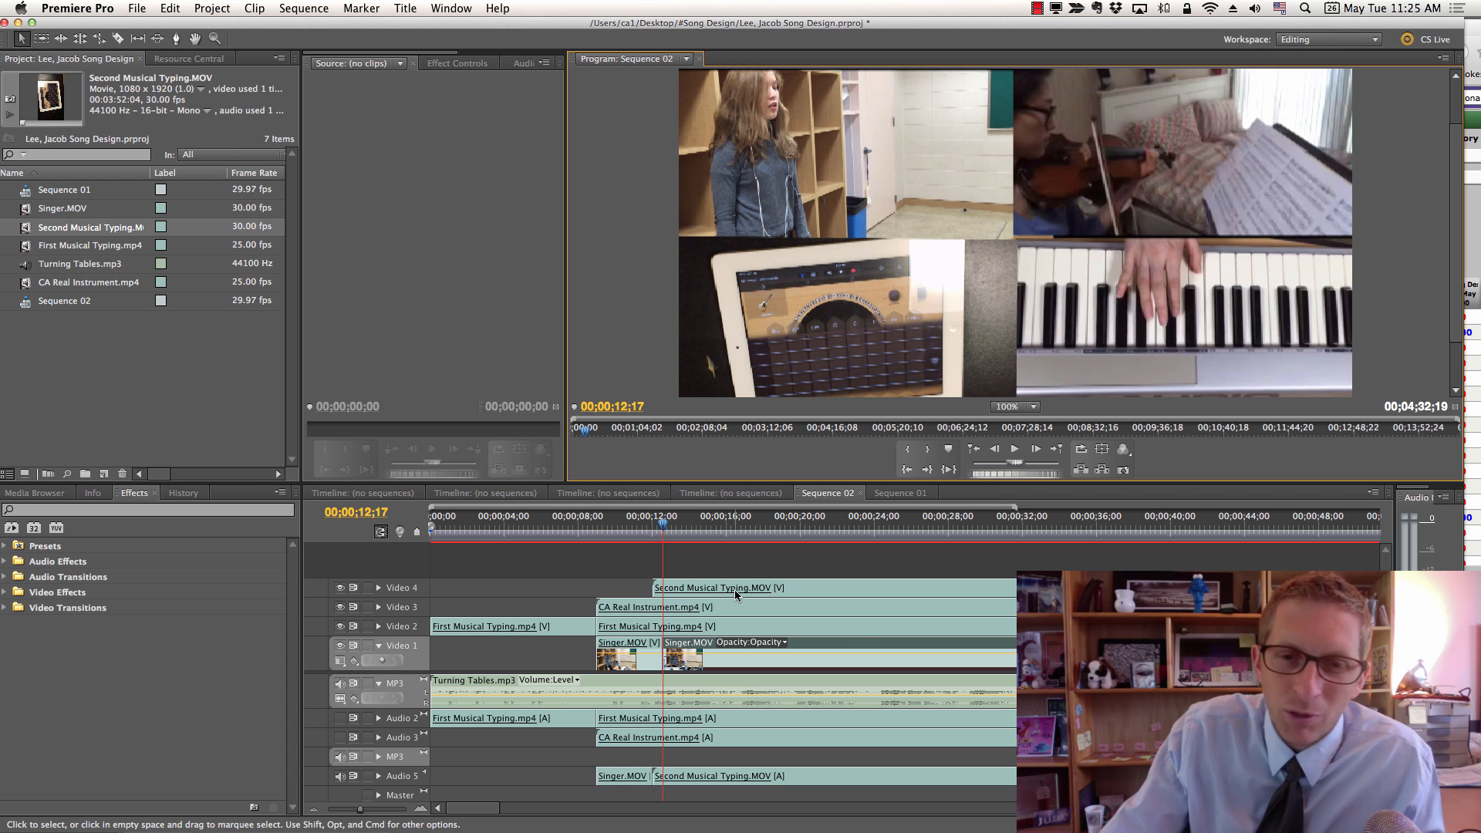
Razor-cut CA Real Instrument.mp4 near 19 seconds and delete its later part, leaving the quadrant black.
click(1122, 157)
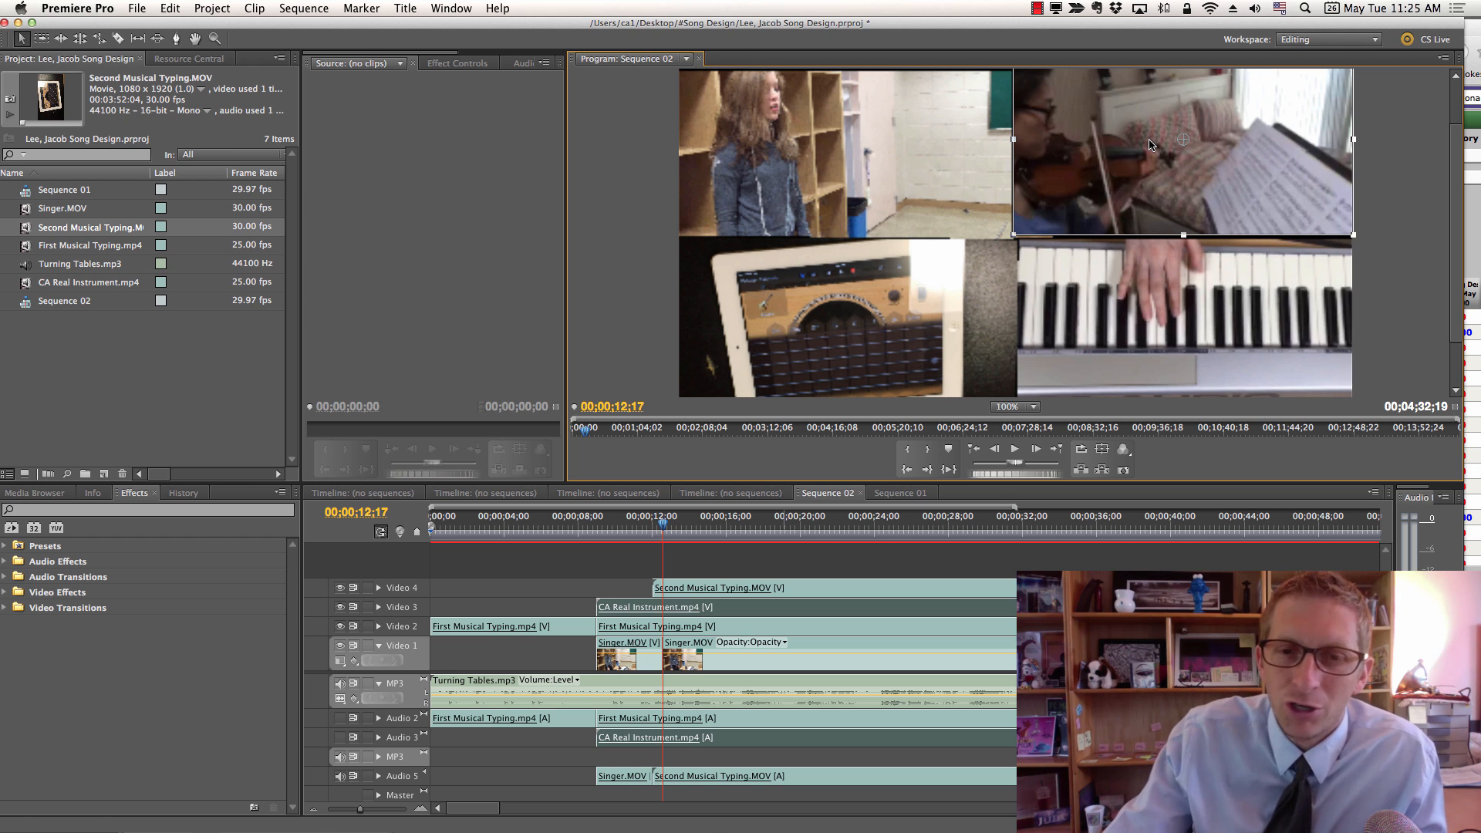
click(747, 635)
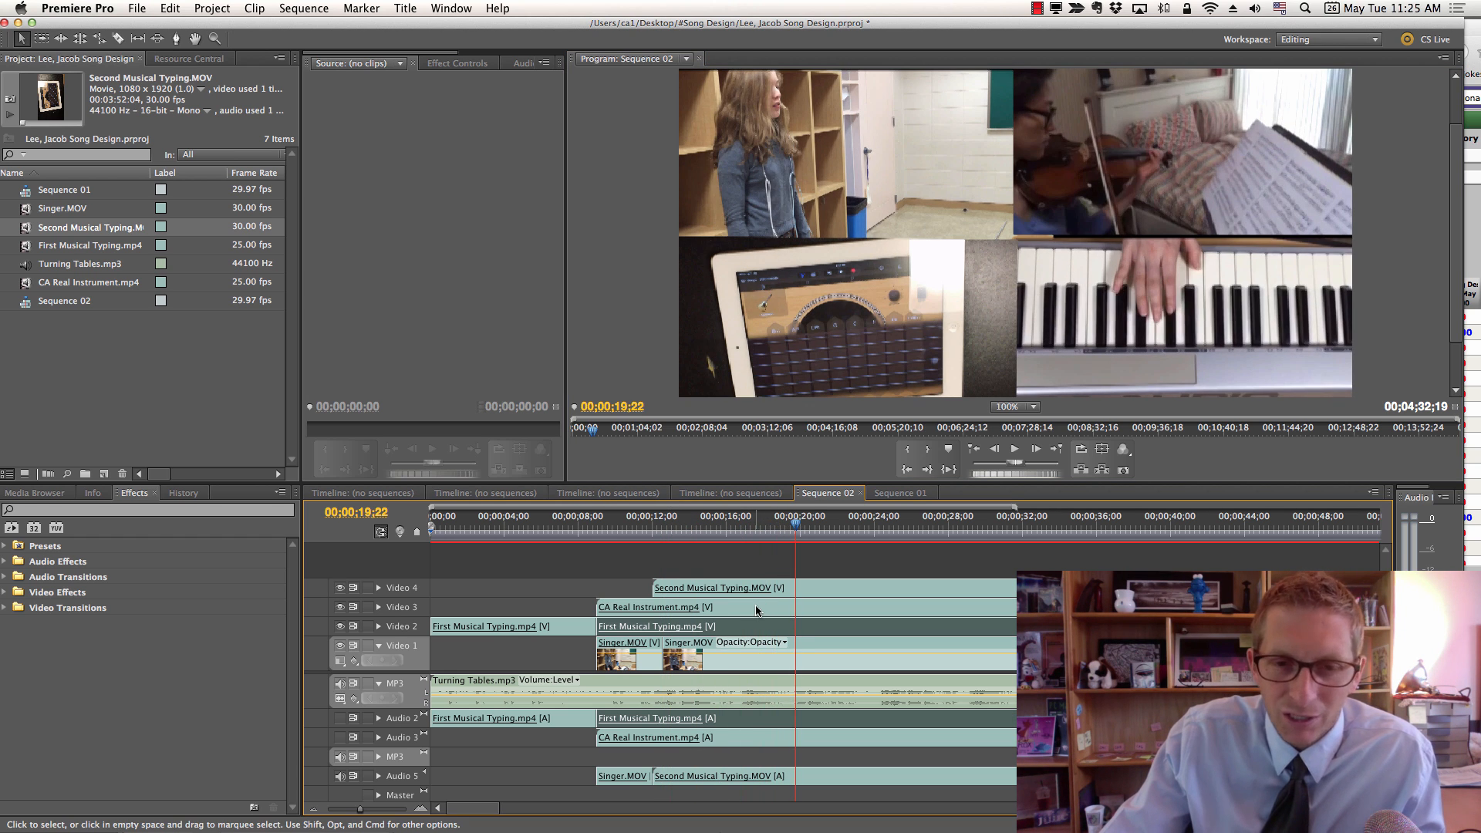
key(c)
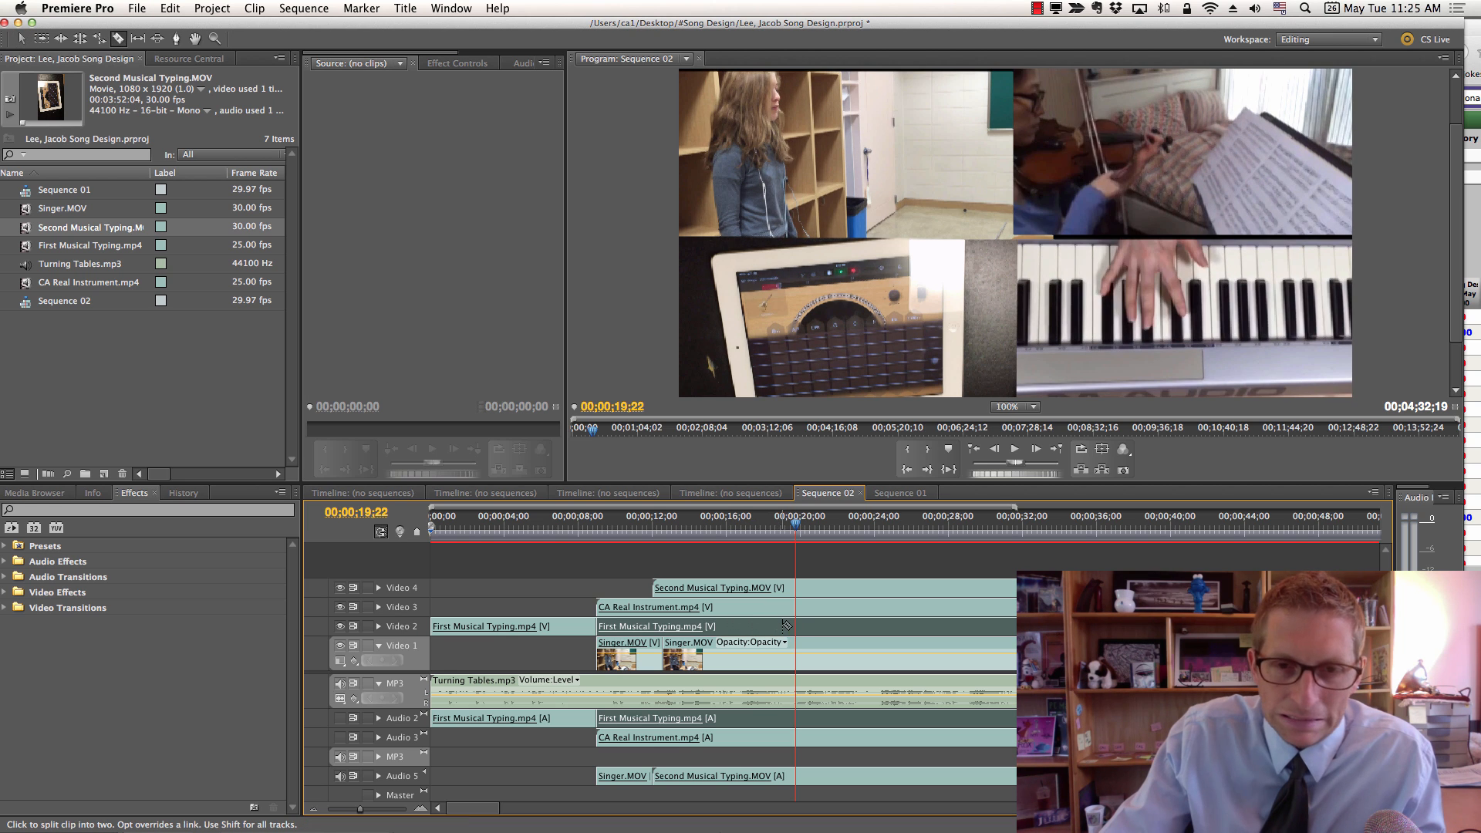
click(798, 610)
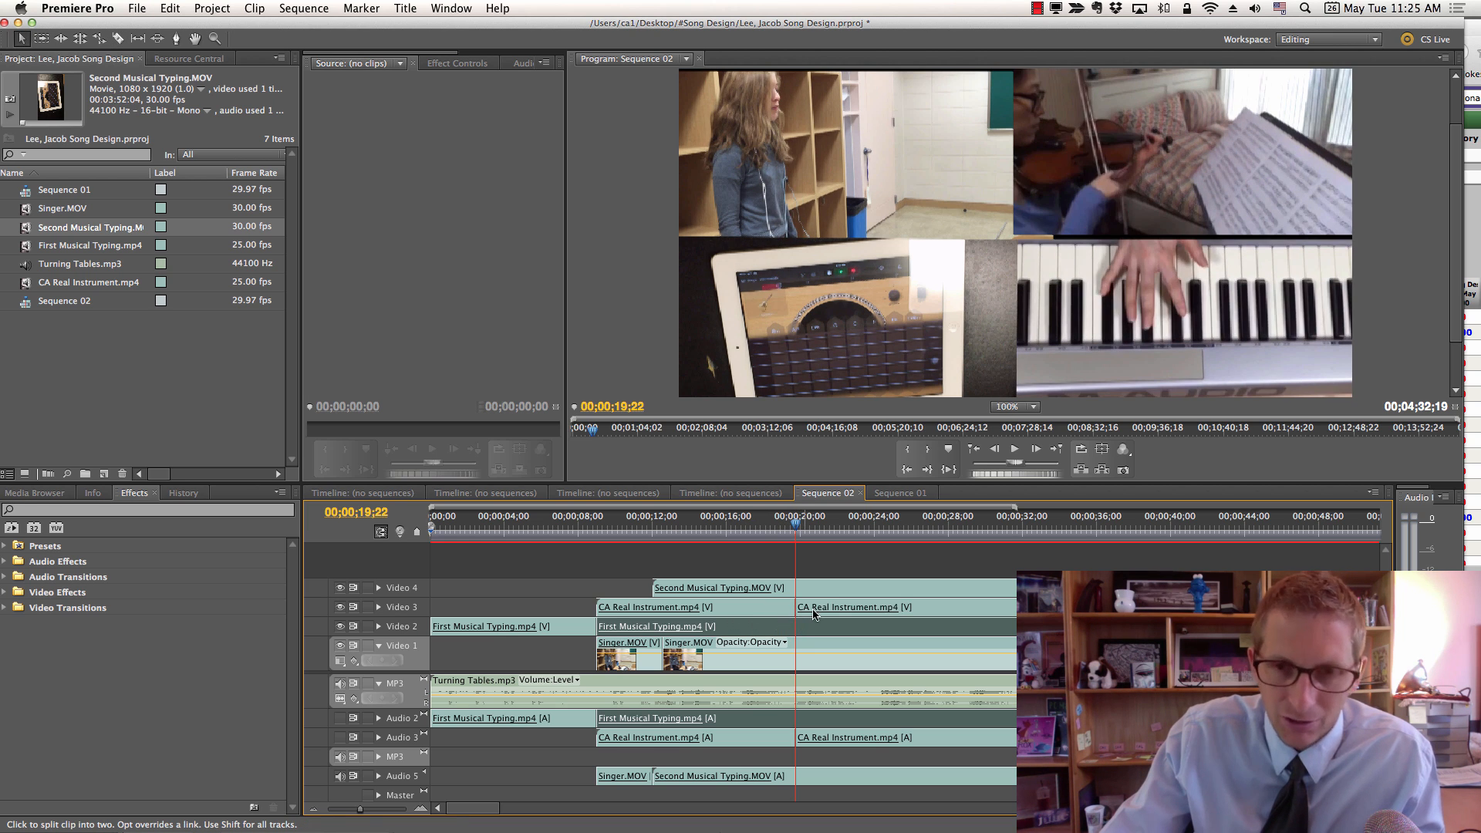
key(v)
click(835, 610)
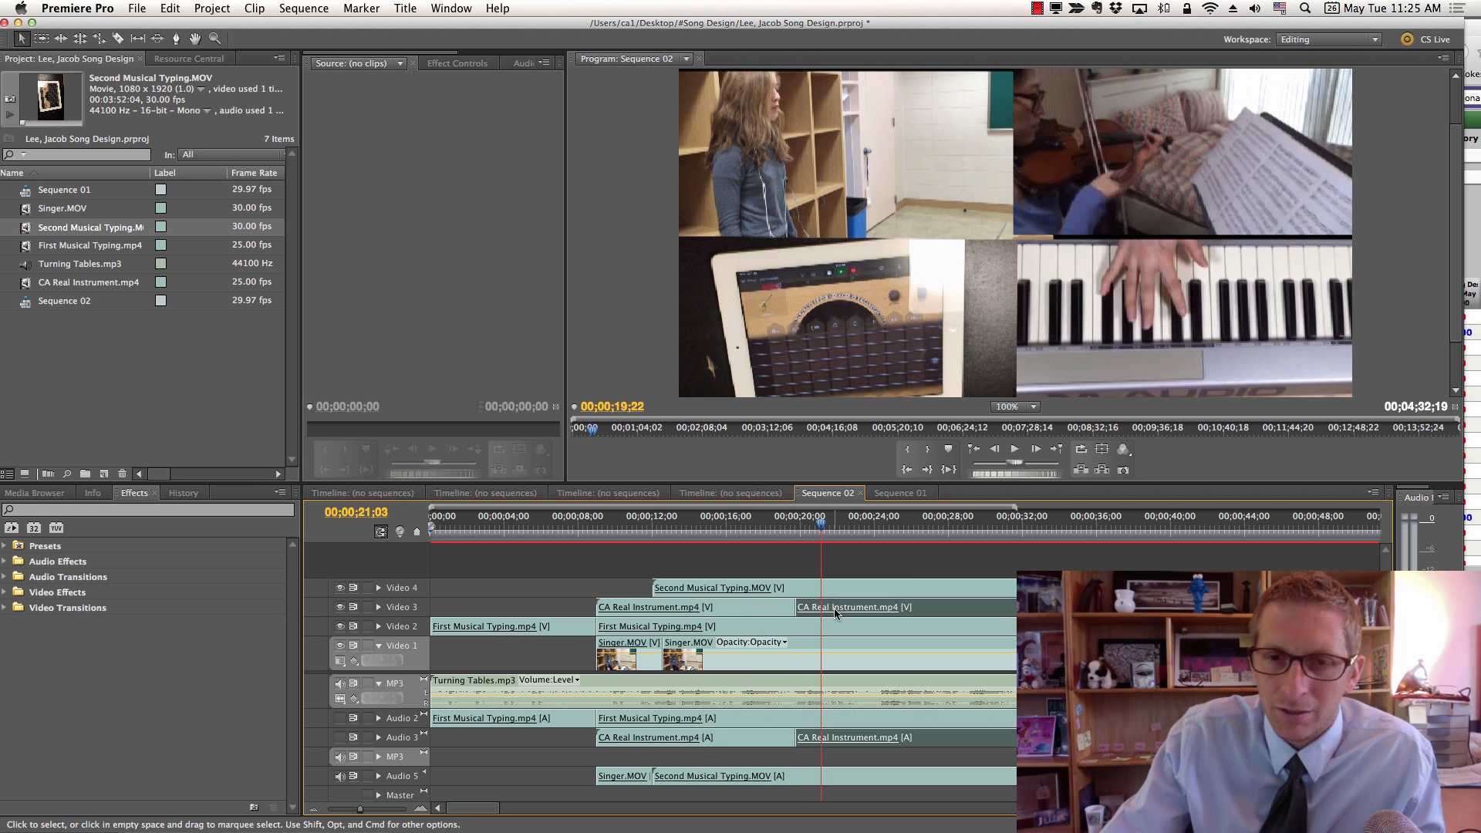
key(Delete)
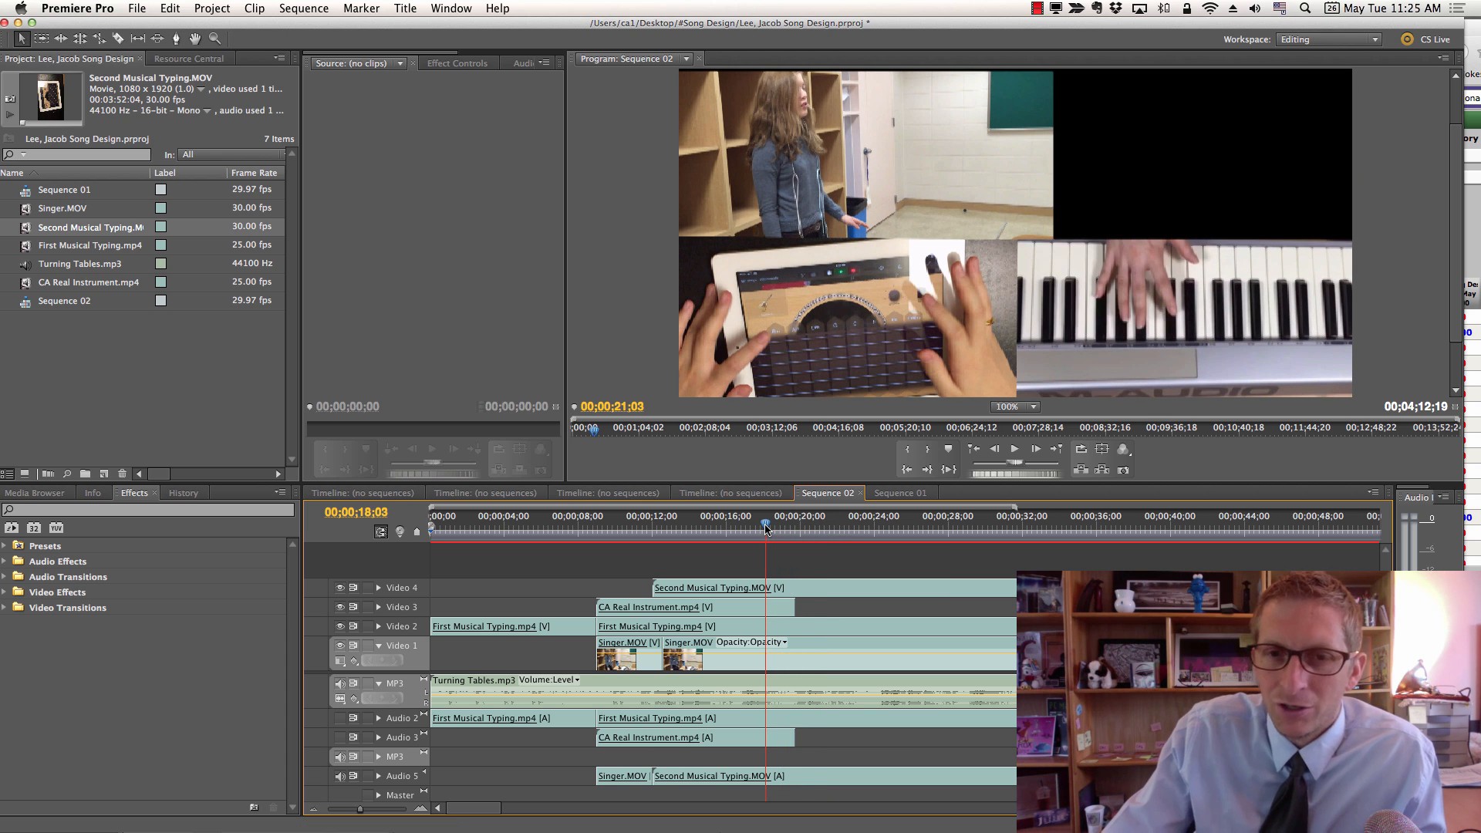
drag(765, 526, 822, 528)
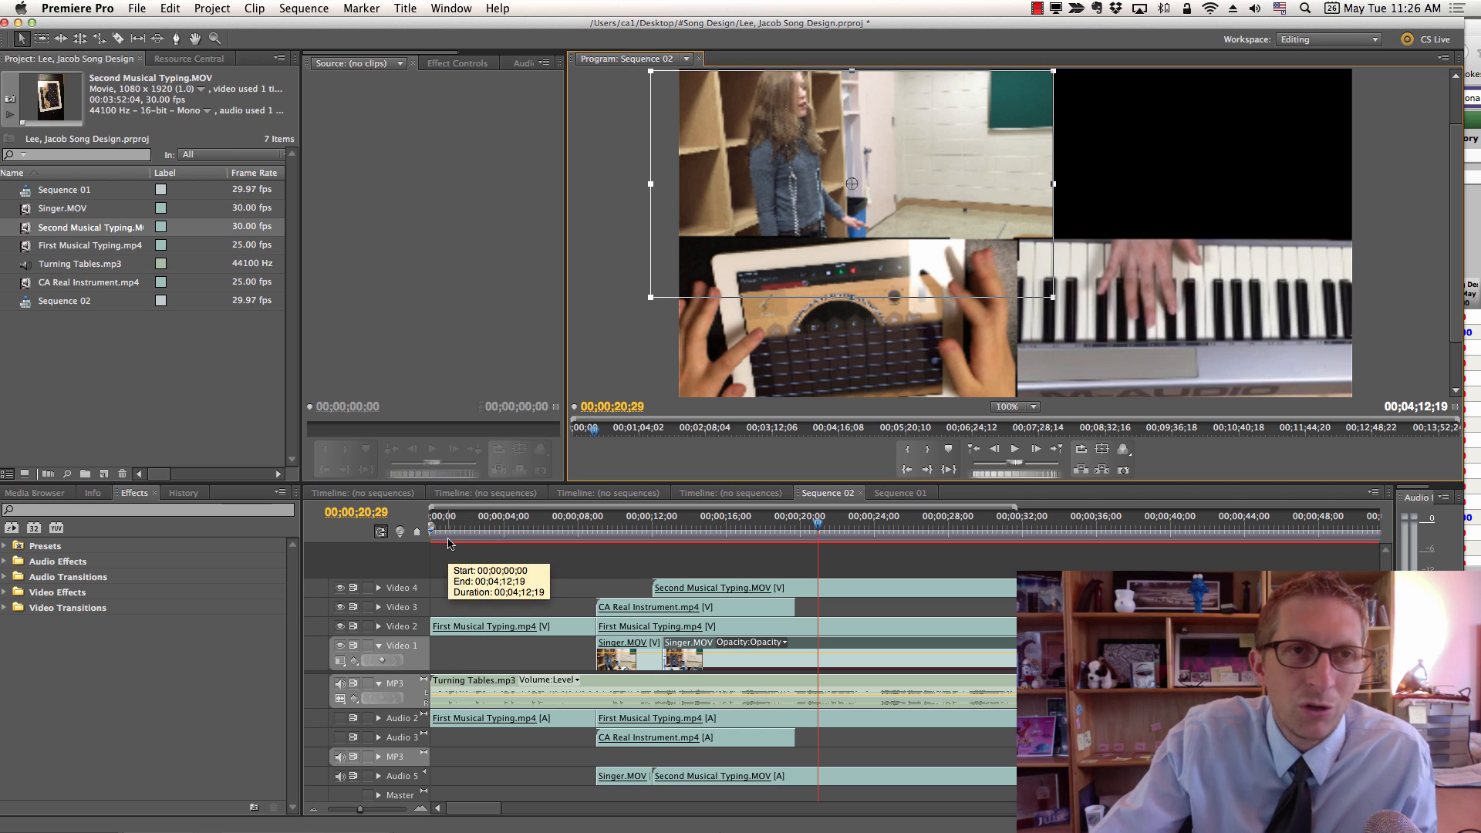
Bring up File > Export > Media for Sequence 02.
click(137, 9)
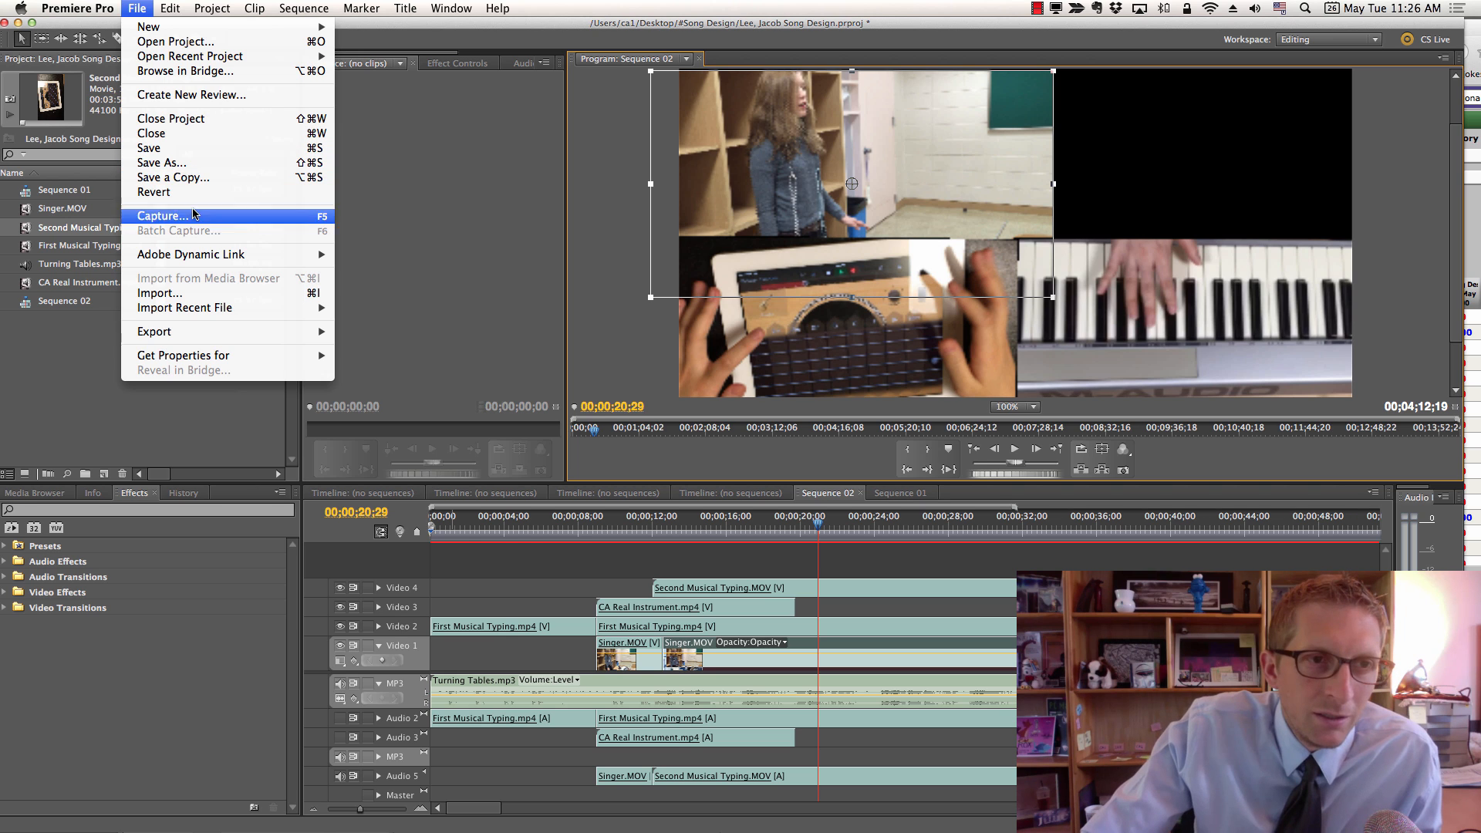
mouse_move(154, 331)
click(346, 331)
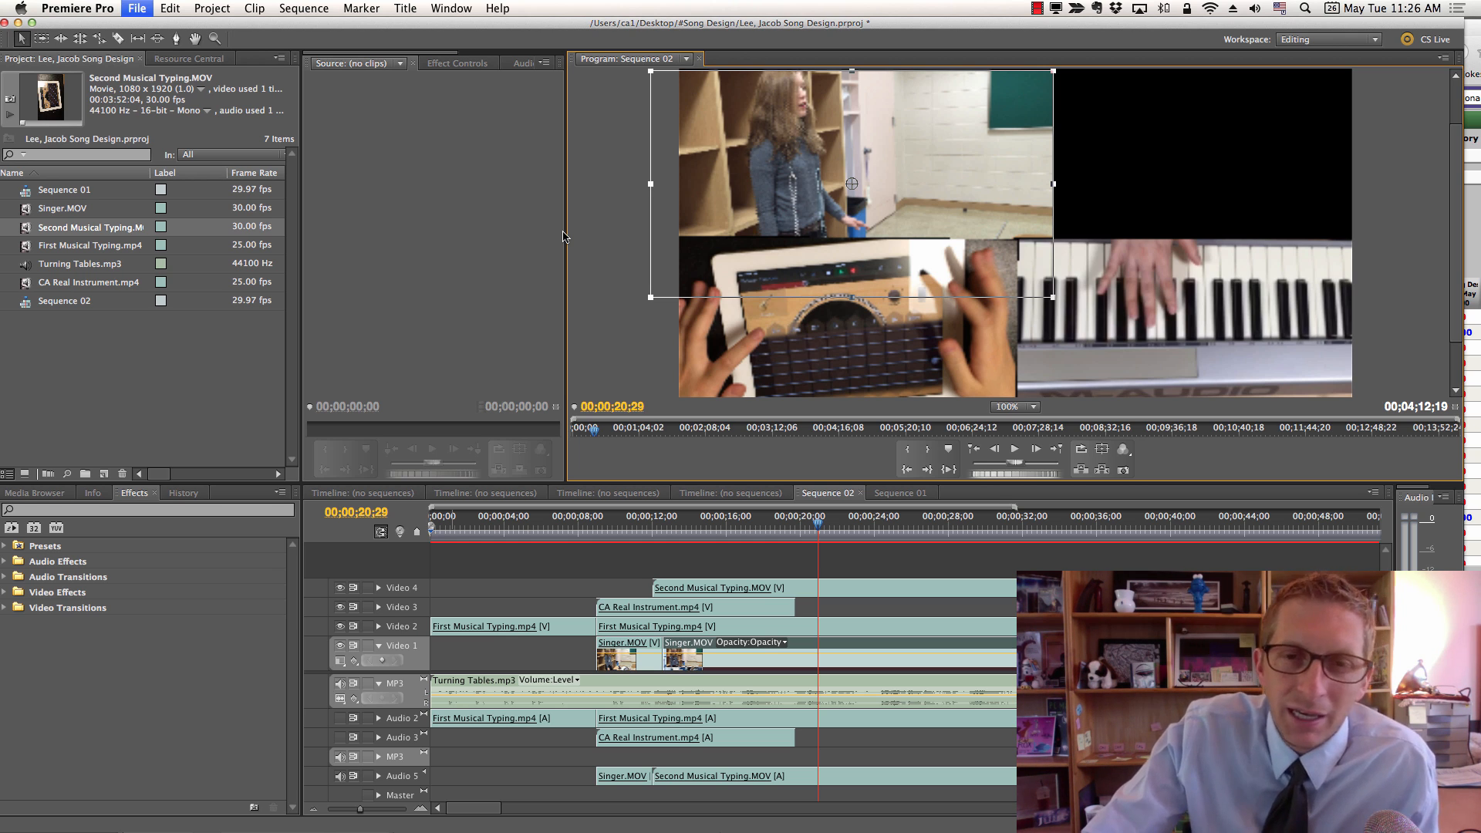
Keep H.264 and set the video export to NTSC 1252x704 at 30 fps.
key(ctrl+m)
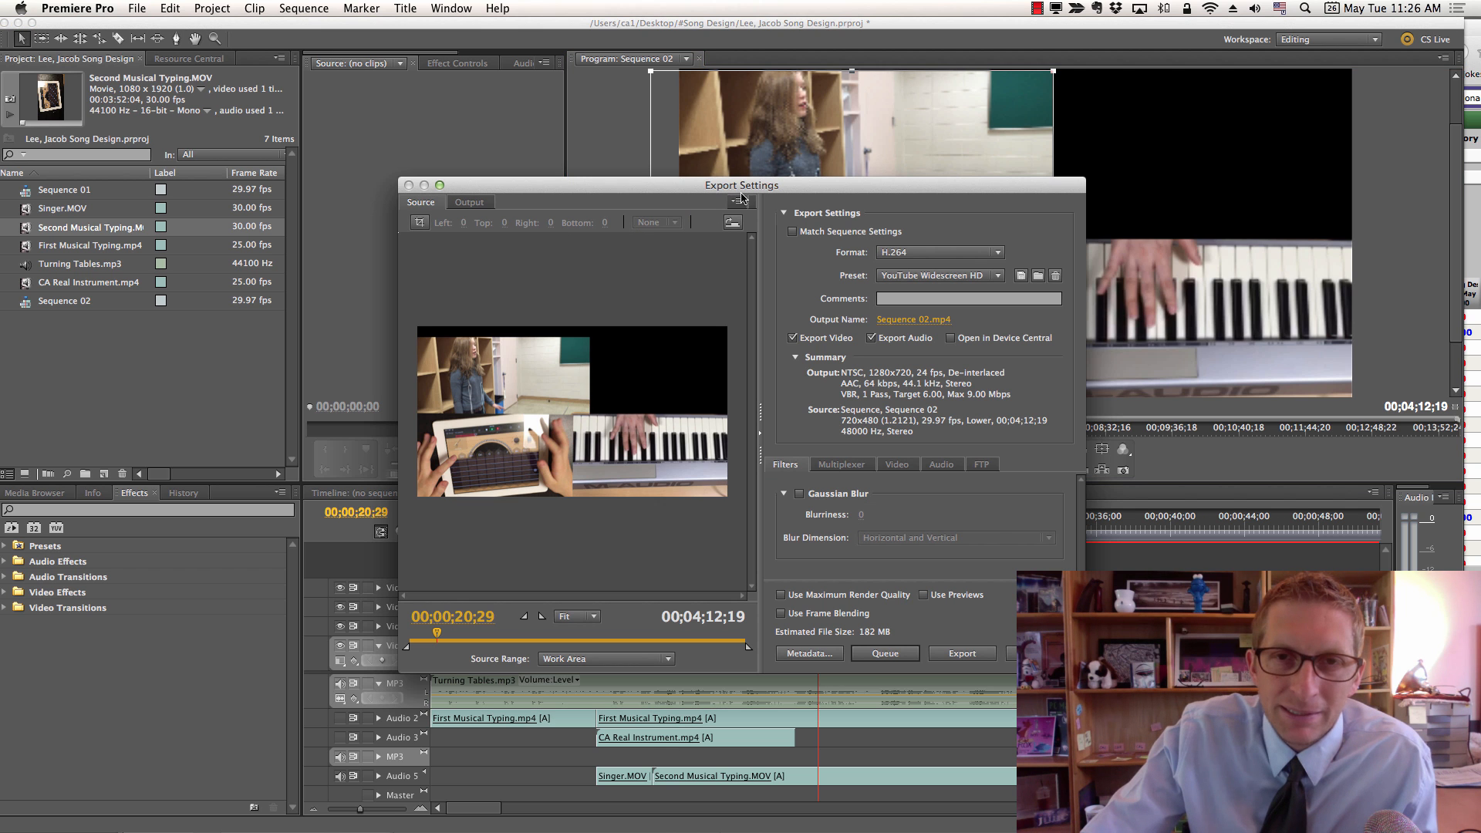
drag(740, 188, 492, 122)
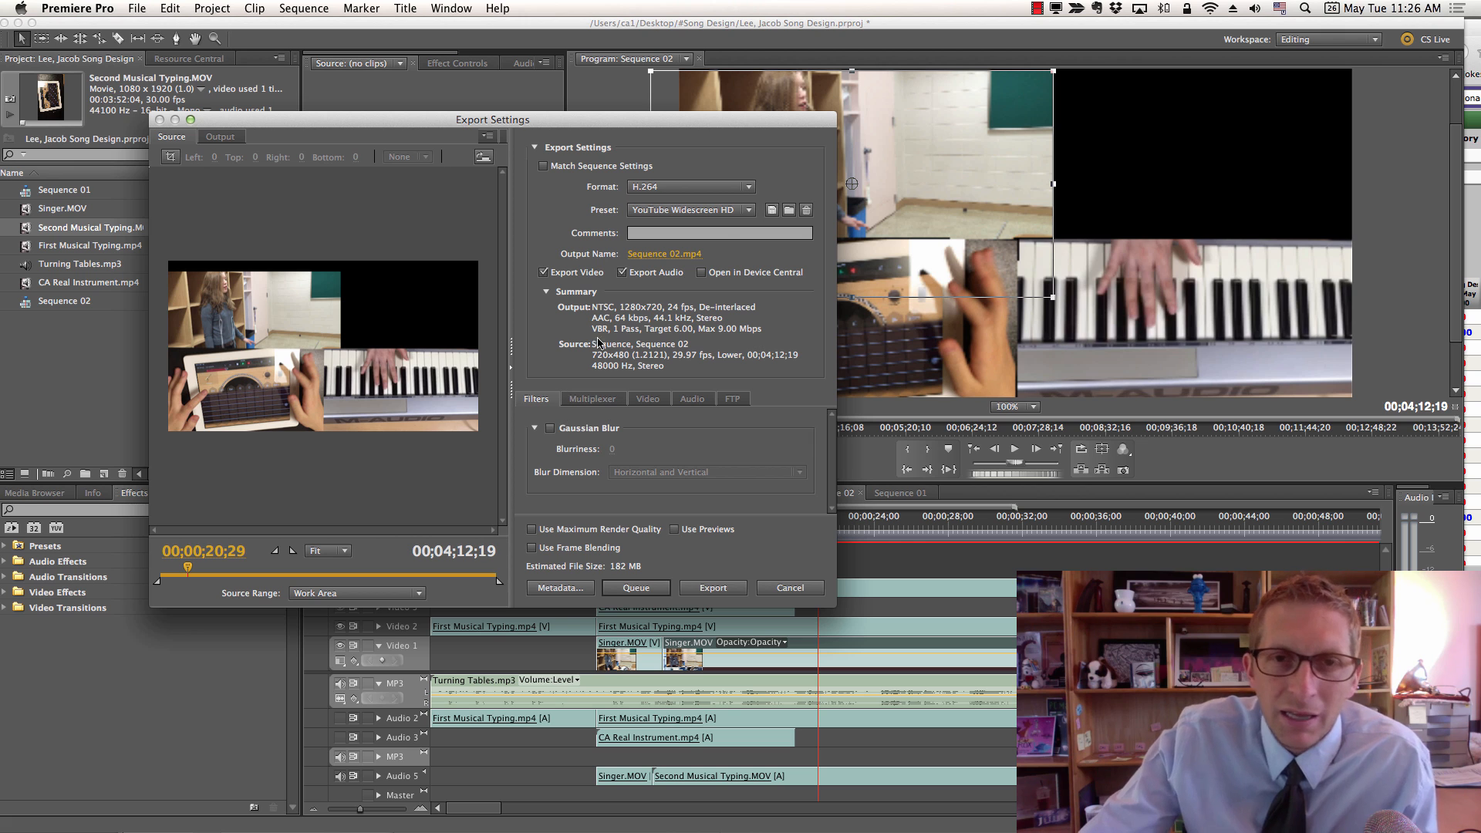
click(687, 187)
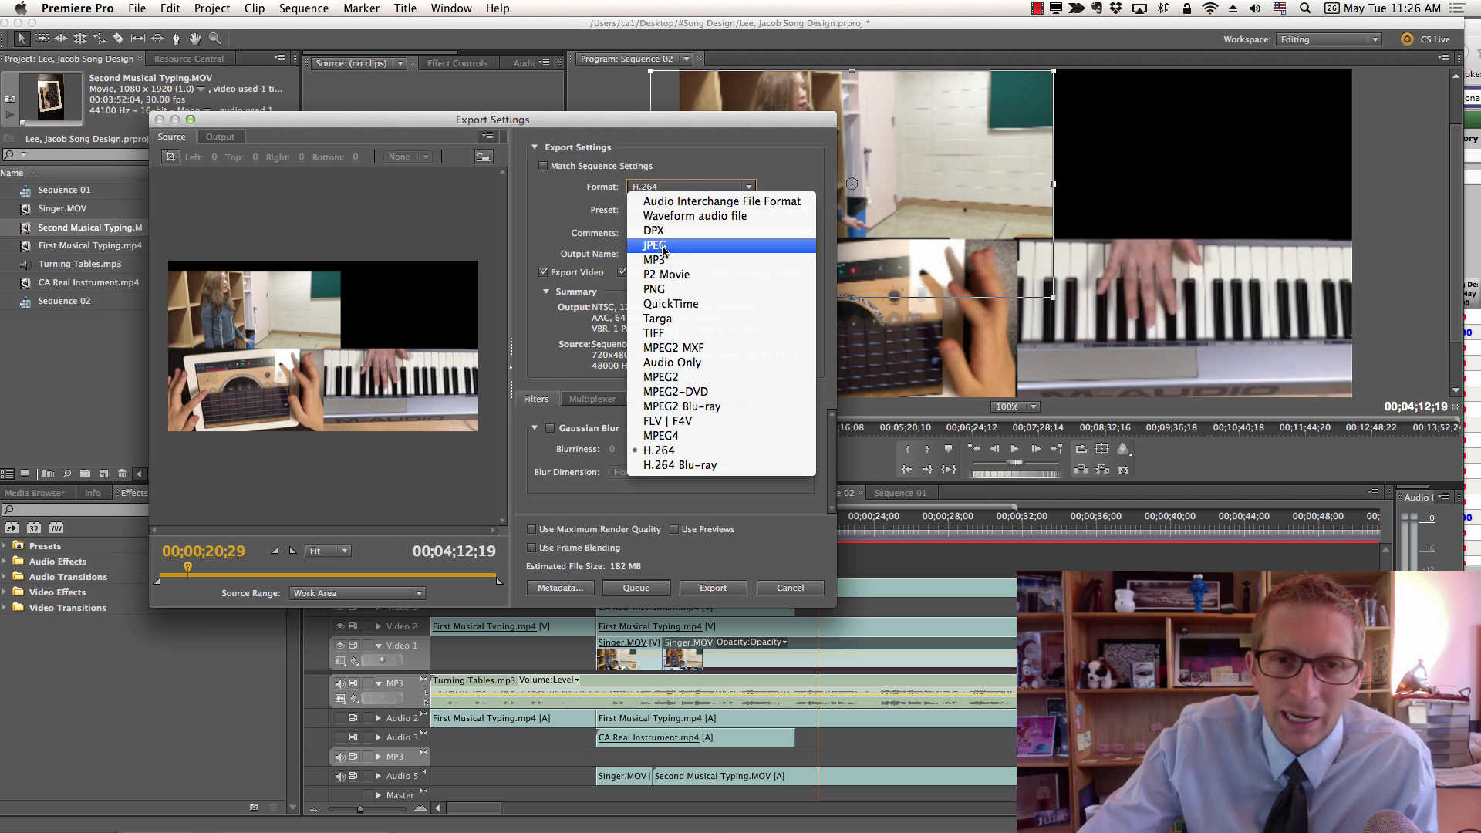
click(666, 451)
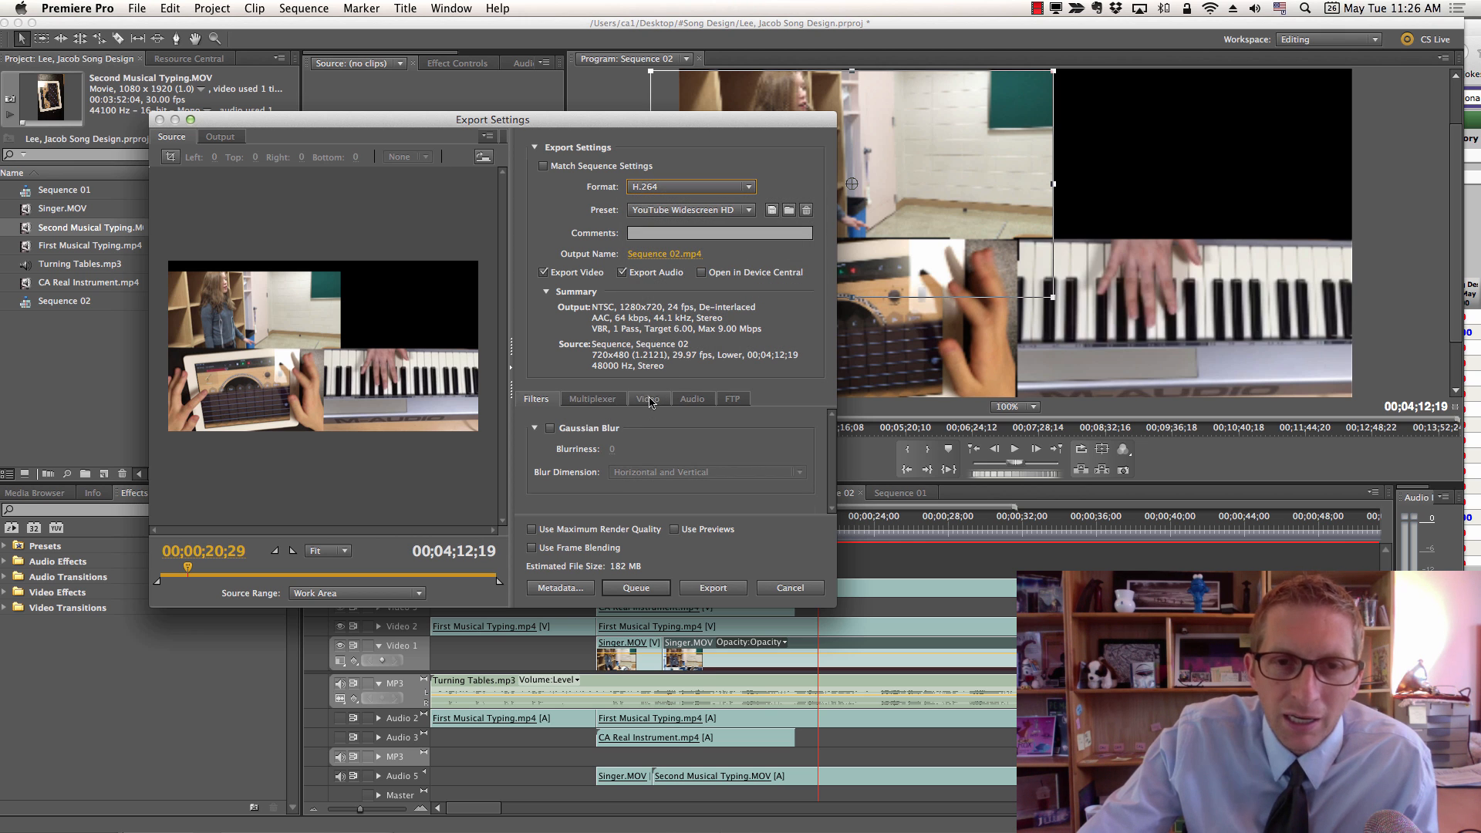
click(647, 400)
scroll(663, 452, down, 1)
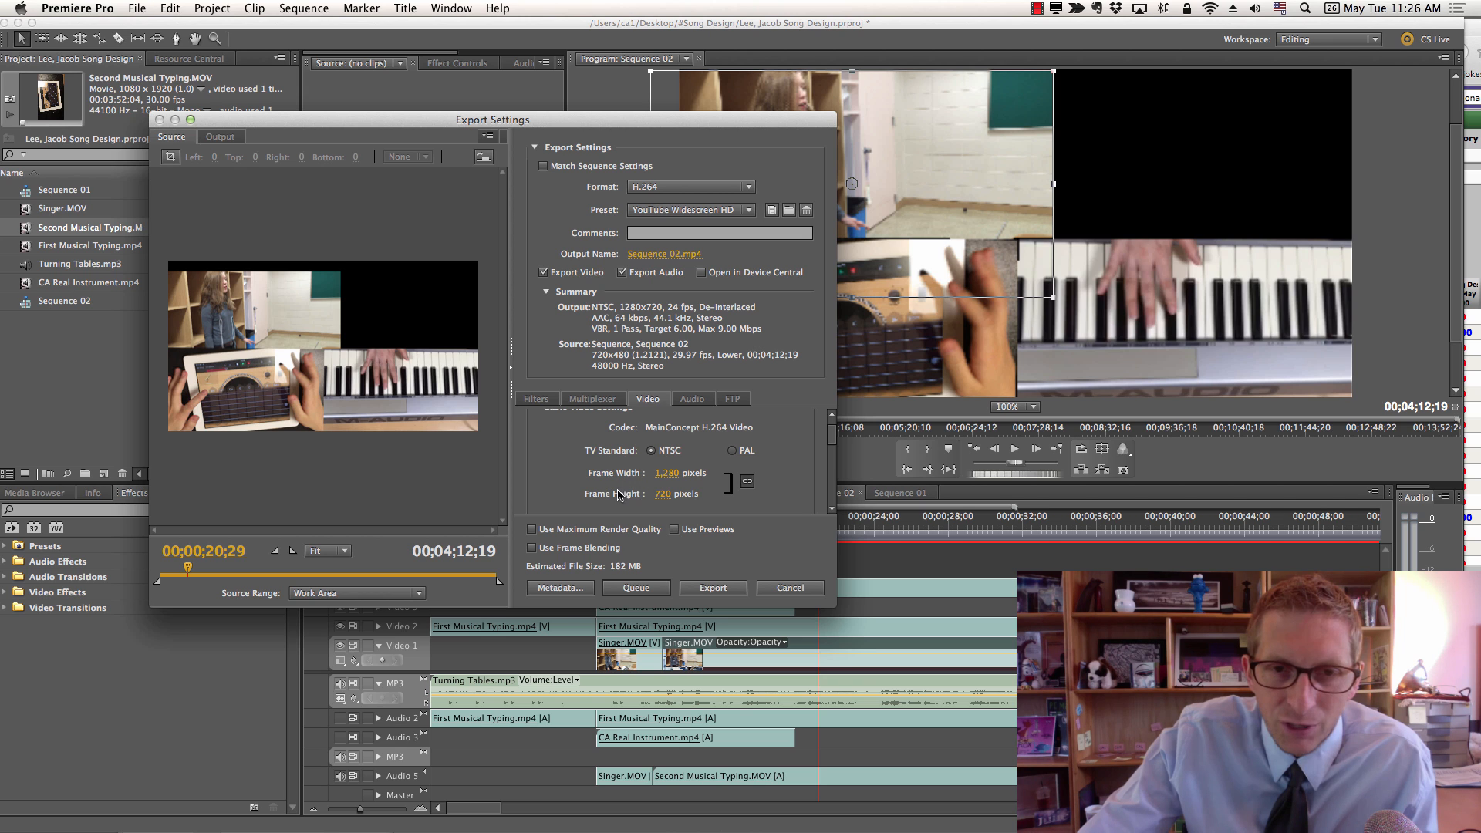
scroll(675, 486, down, 1)
click(656, 442)
scroll(656, 442, down, 1)
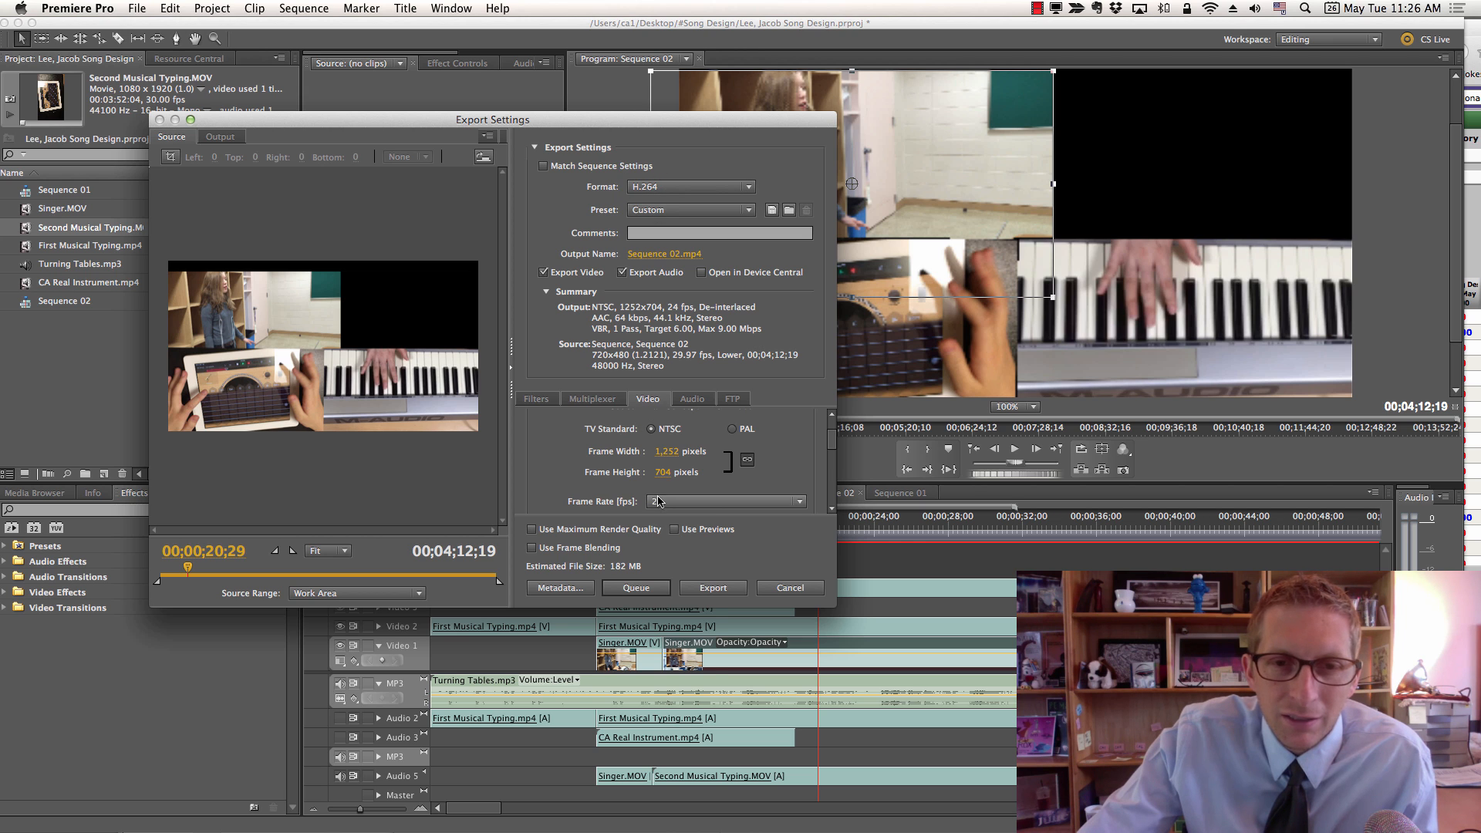
click(695, 502)
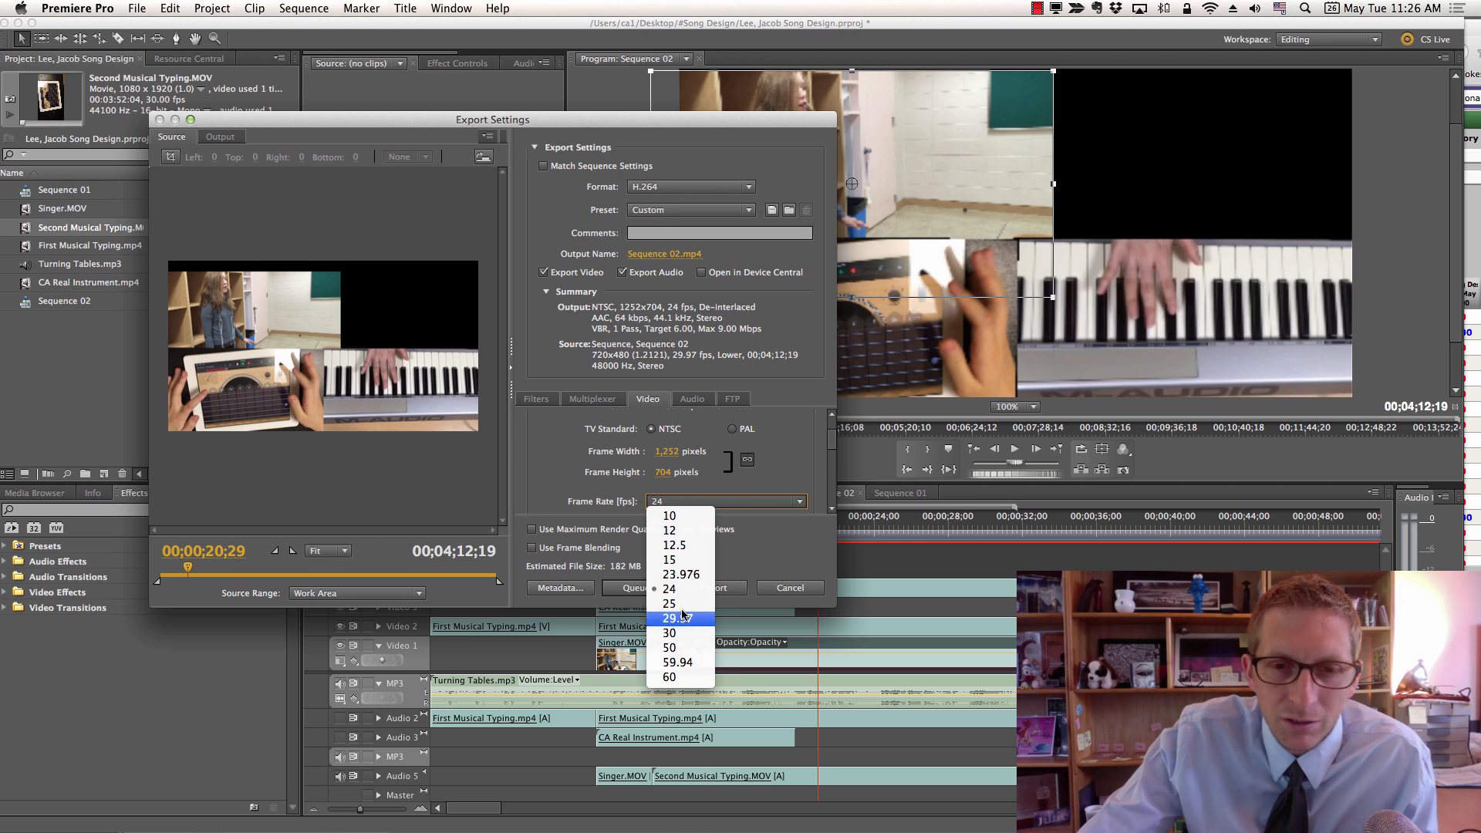
click(671, 632)
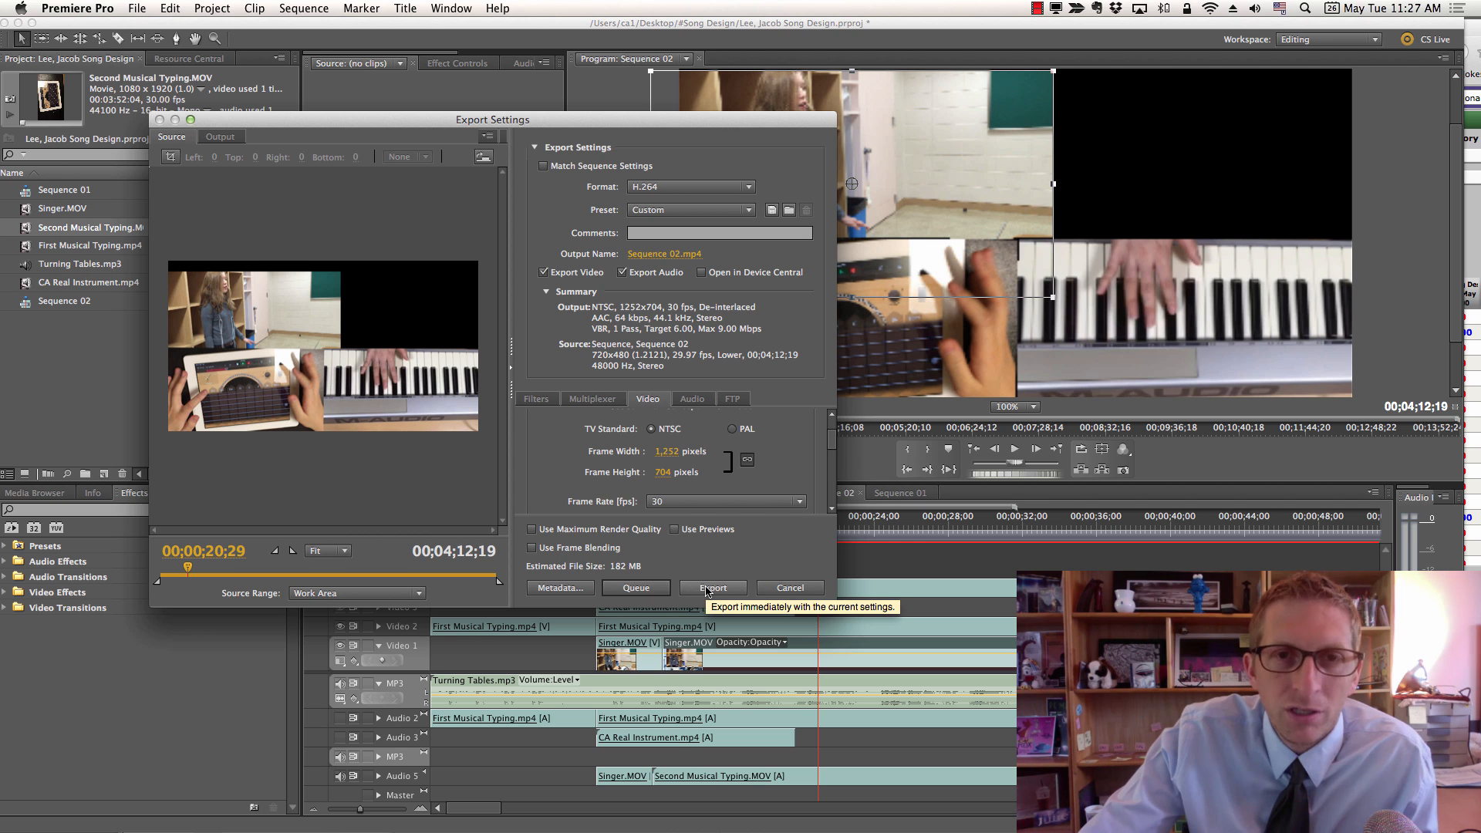
Dismiss the save-location dialog and start encoding Sequence 02.mp4.
click(654, 253)
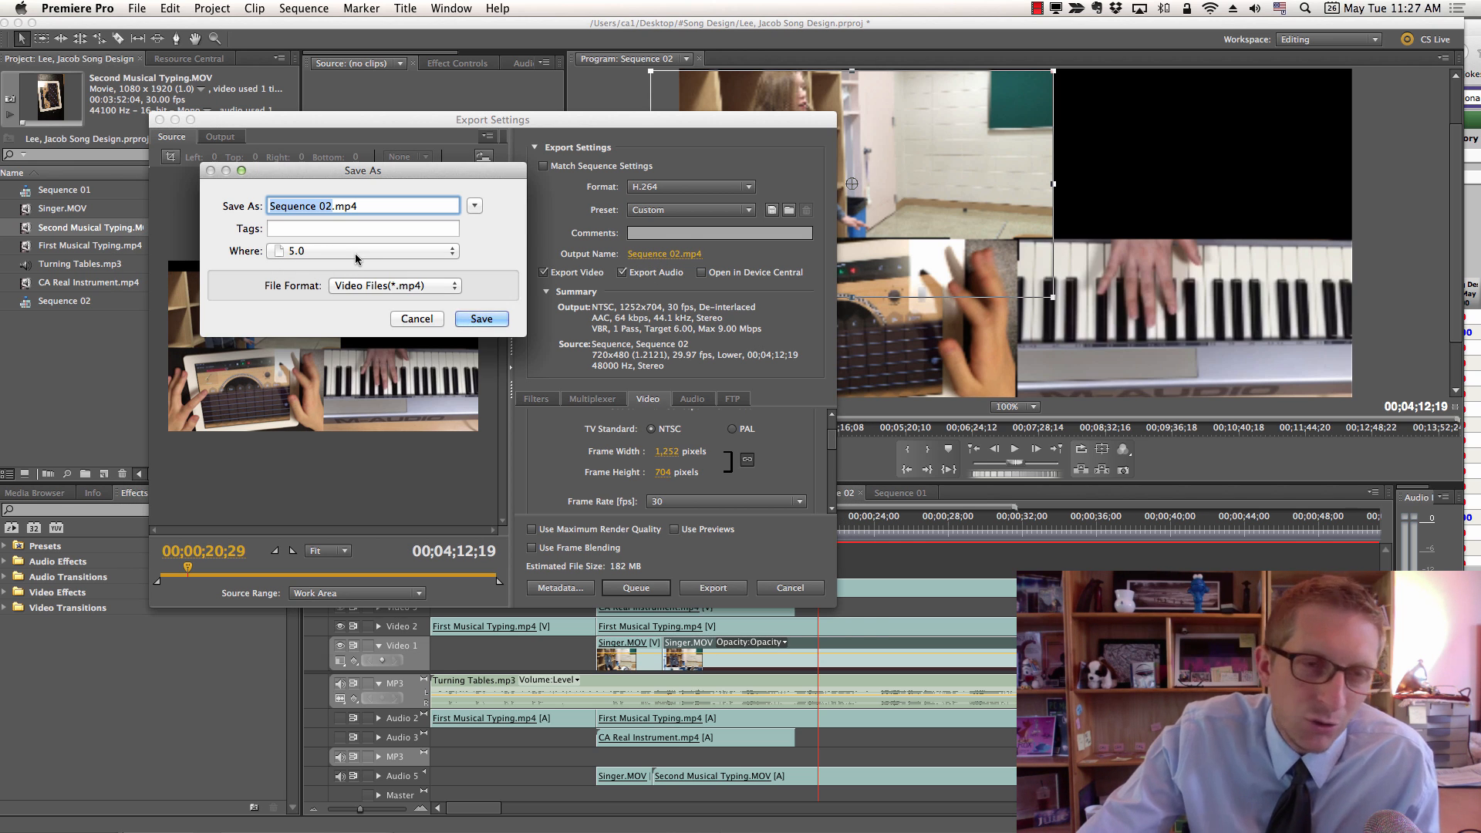
click(417, 319)
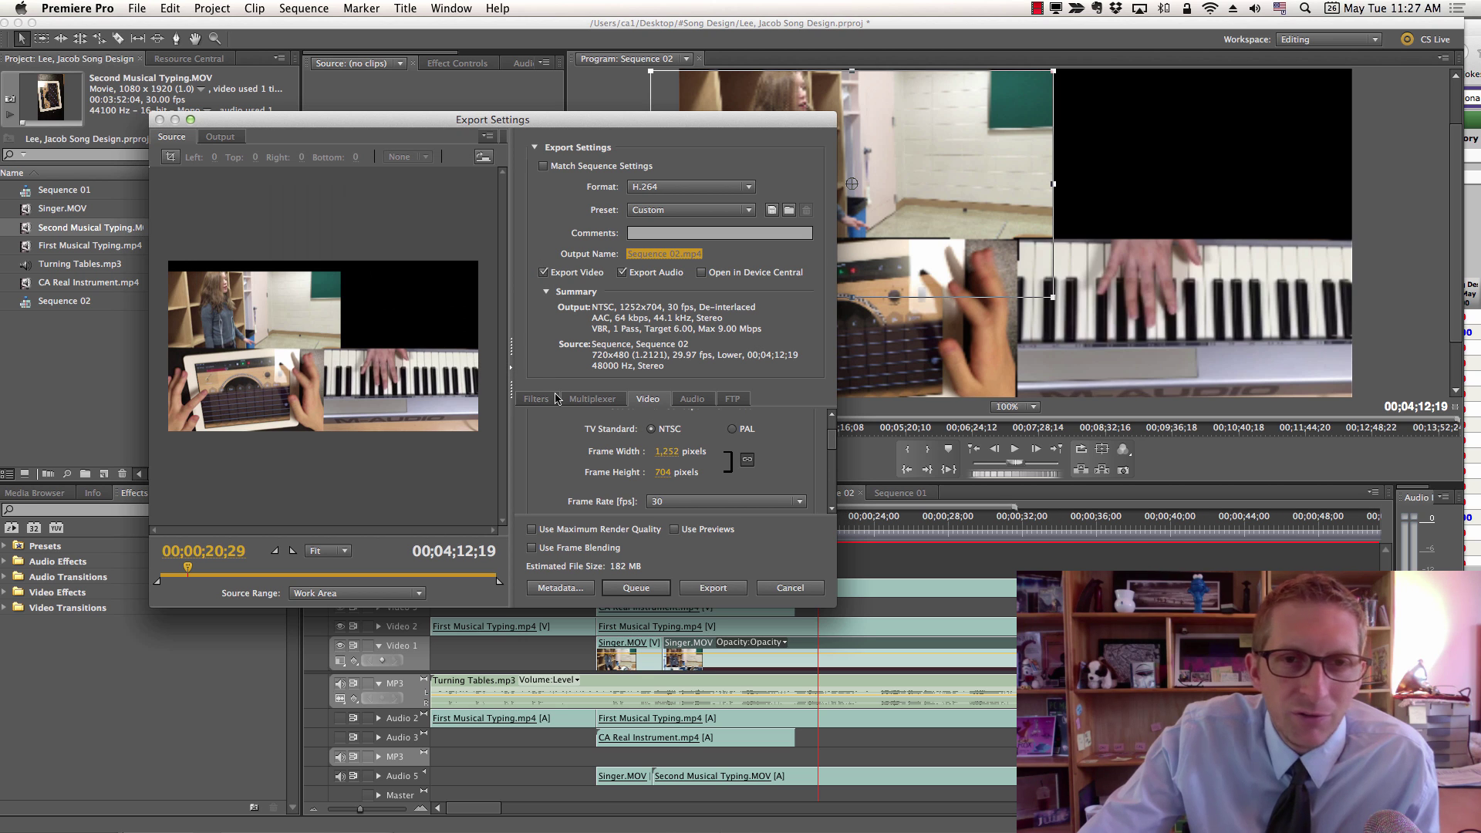
click(712, 588)
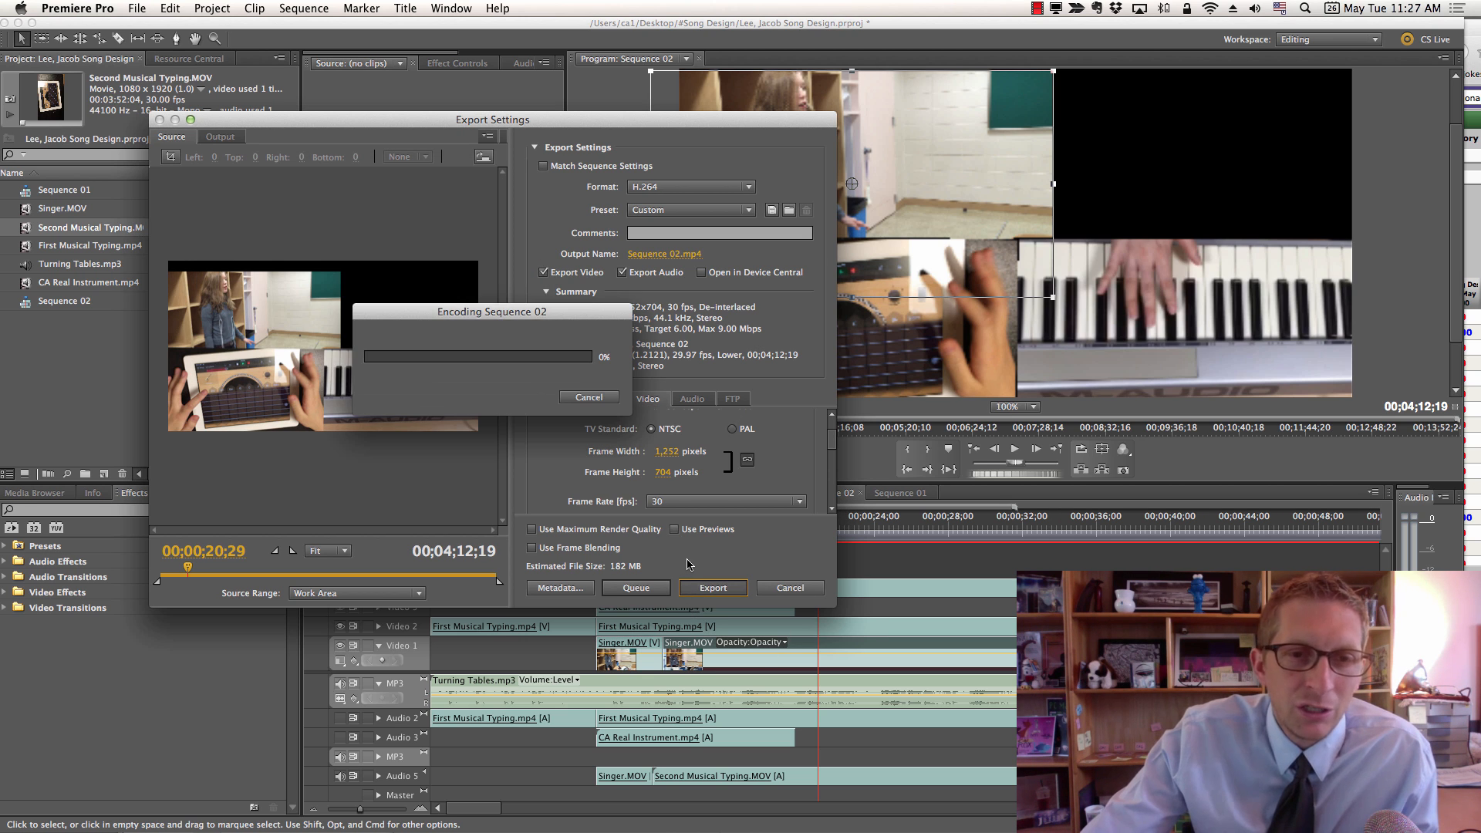